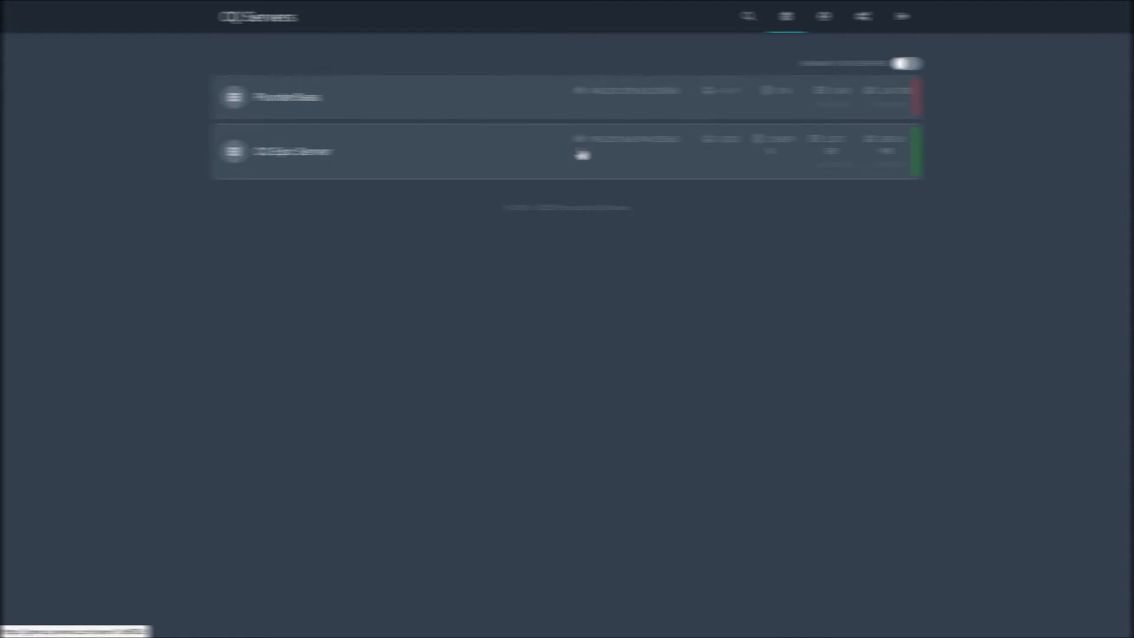
- Open the CQ Epic Server from the server list to reach its console
left_click(582, 155)
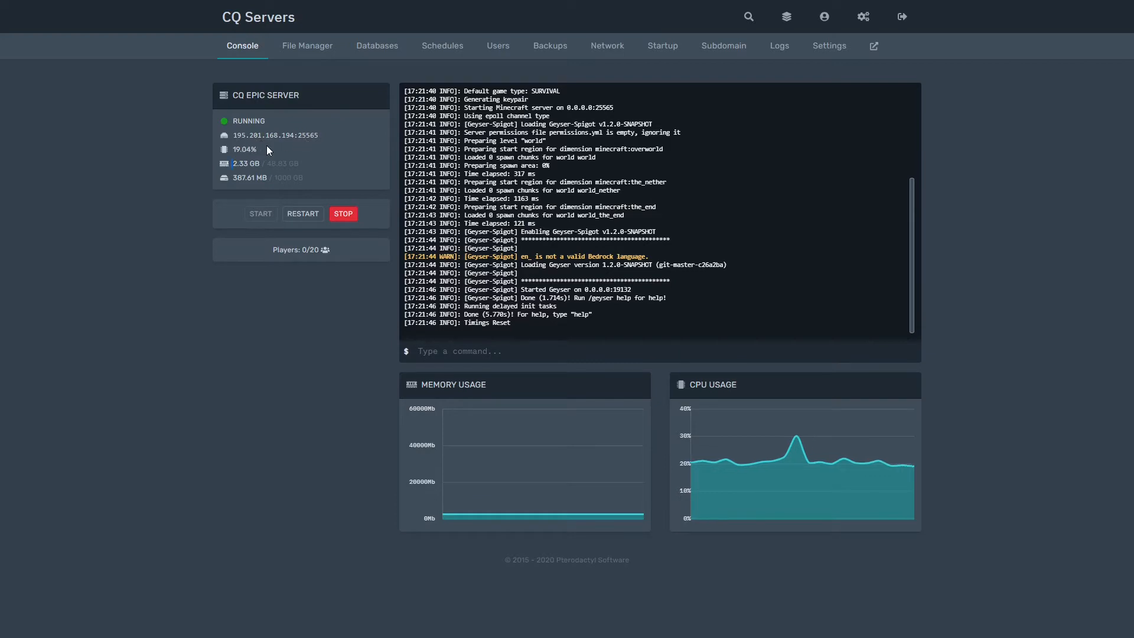
left_click_drag(254, 150, 227, 155)
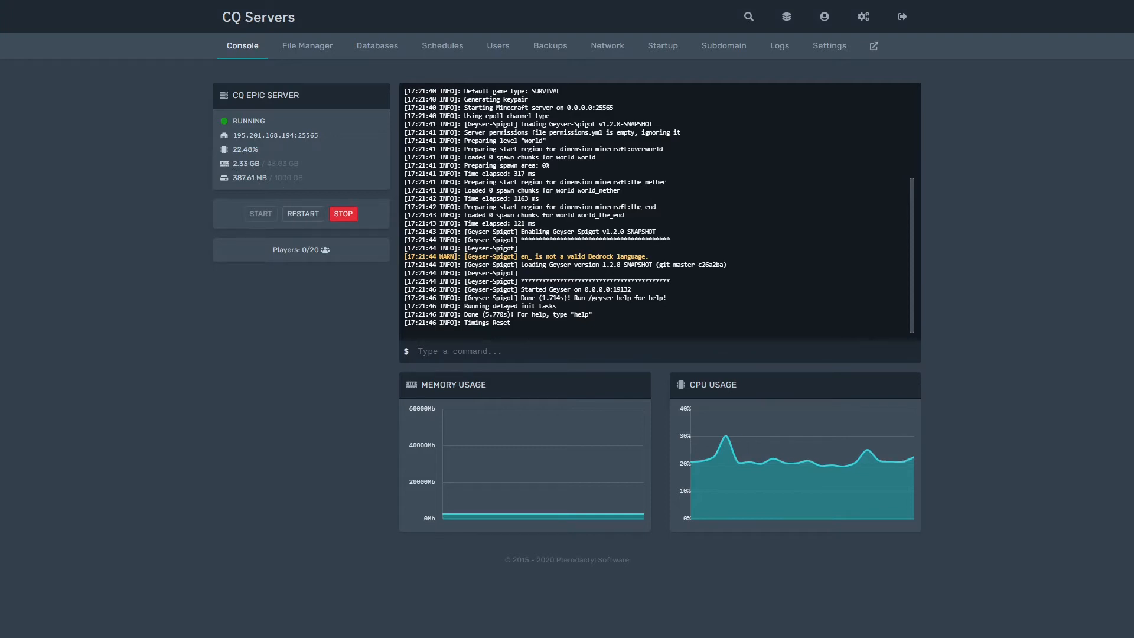
left_click_drag(233, 166, 305, 164)
left_click(314, 162)
left_click(233, 164)
left_click(305, 164)
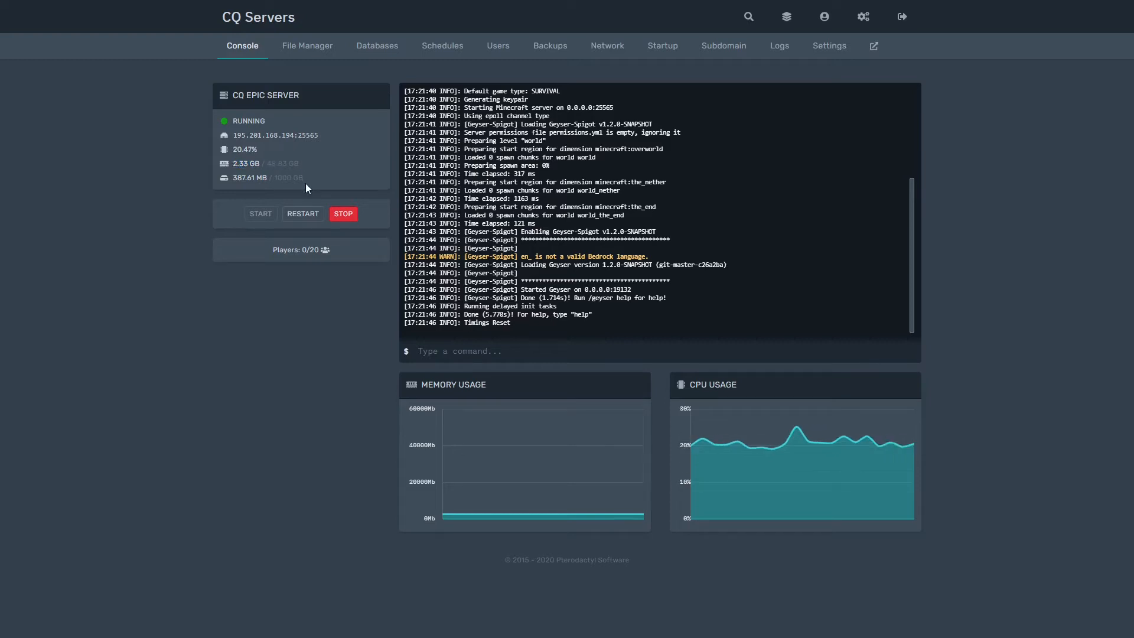
left_click_drag(307, 182, 246, 188)
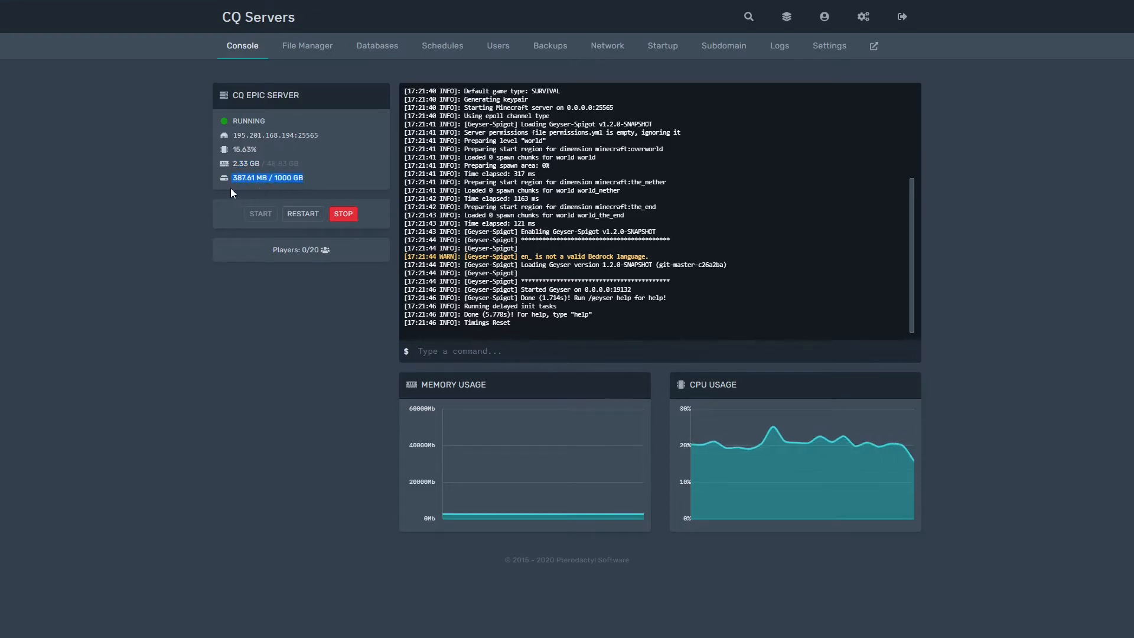
left_click(249, 186)
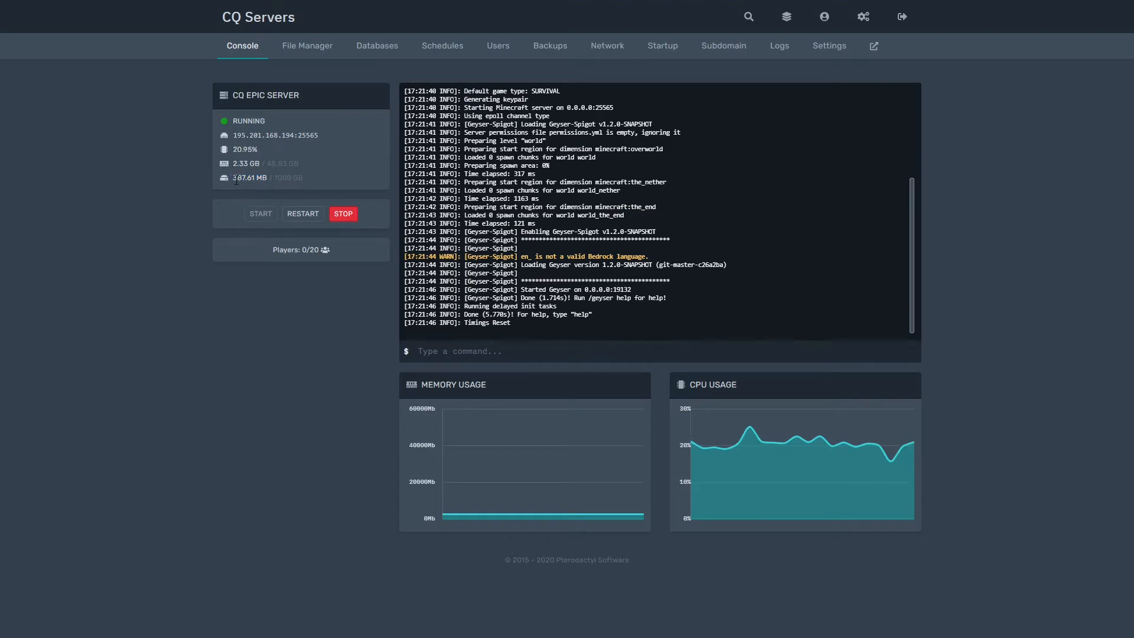
left_click_drag(231, 177, 307, 182)
left_click(317, 187)
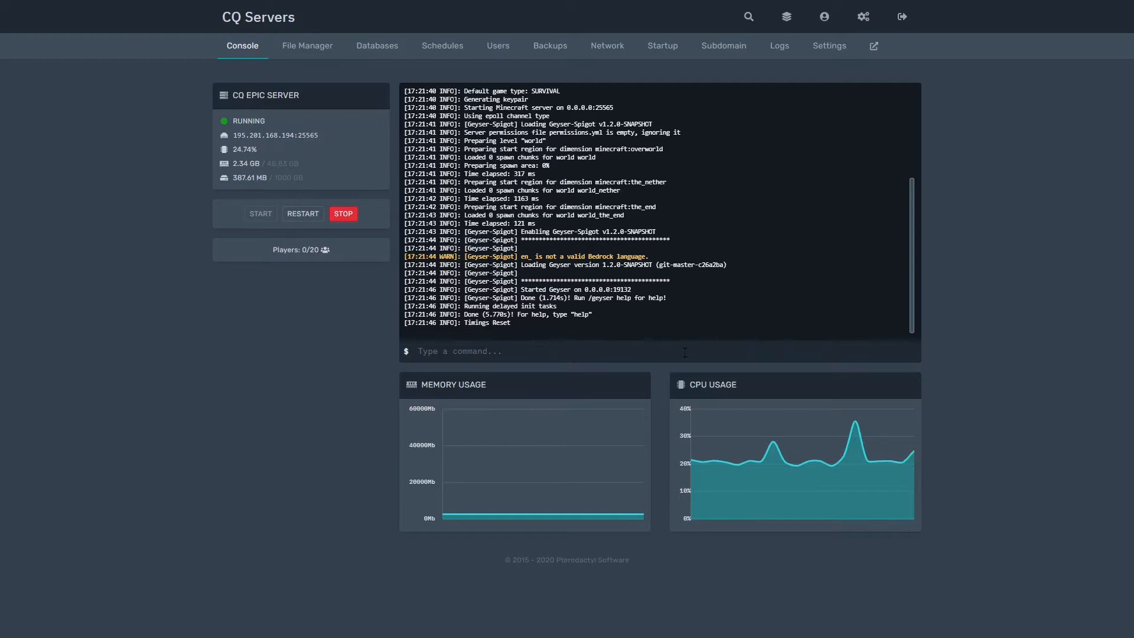
- Run the op command for the player in the console and check the operator confirmation line
left_click(640, 353)
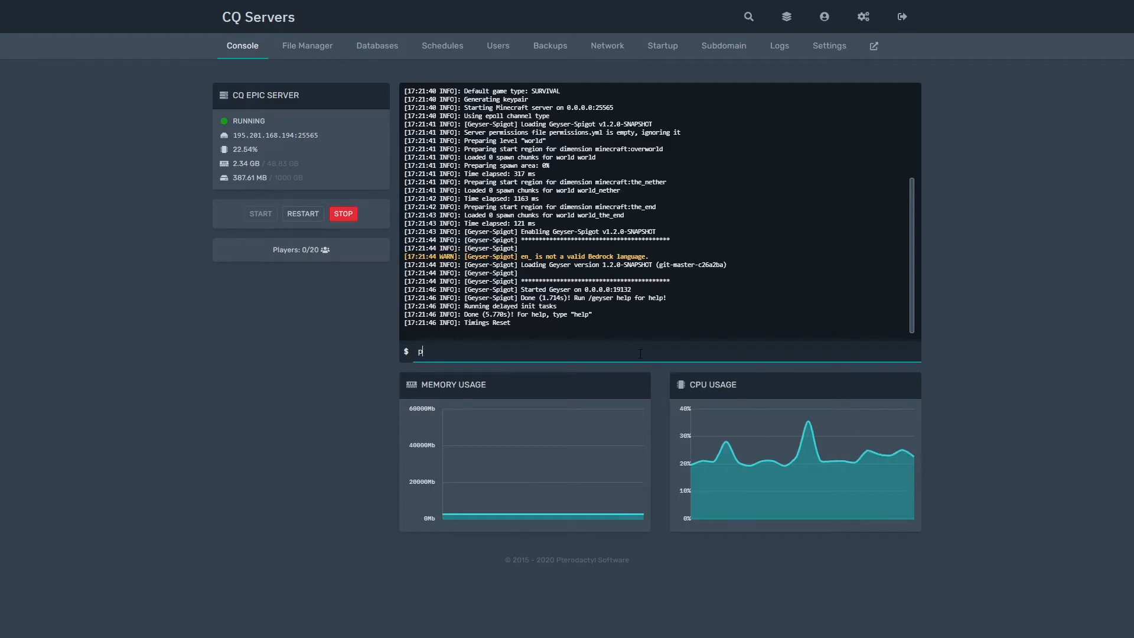
type("op ItzSavageV1")
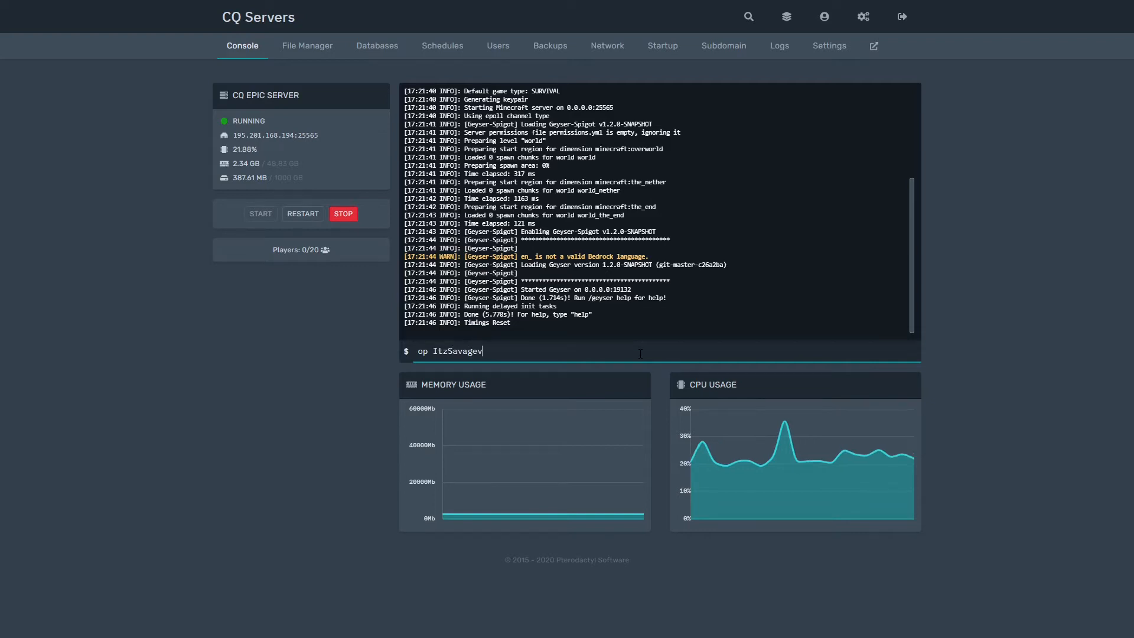
key("Return")
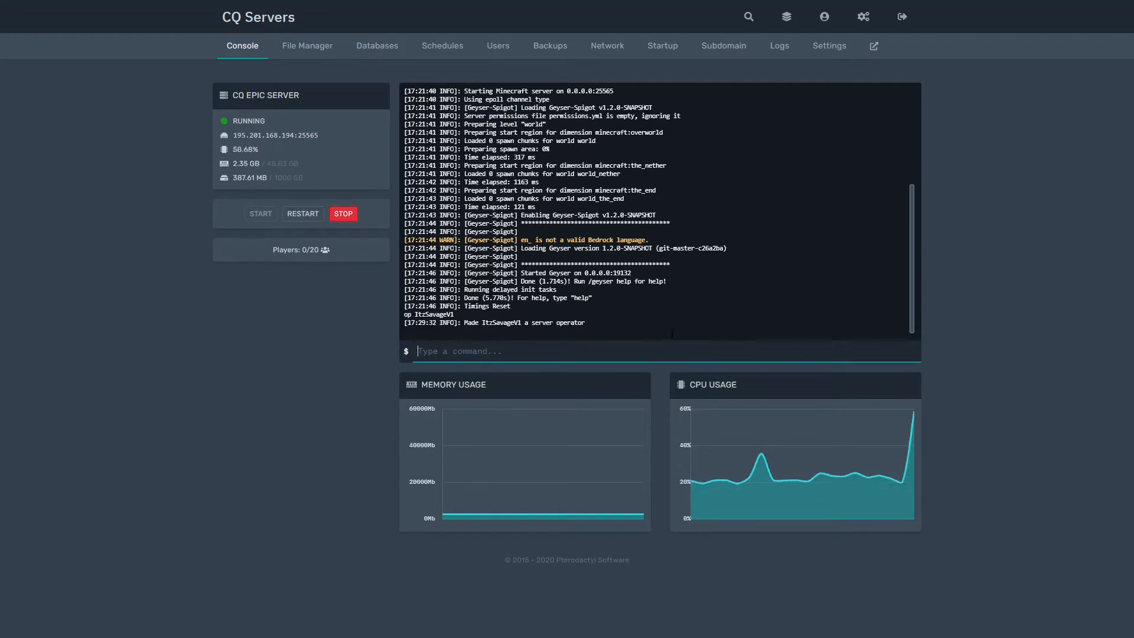
triple_click(656, 324)
left_click(679, 324)
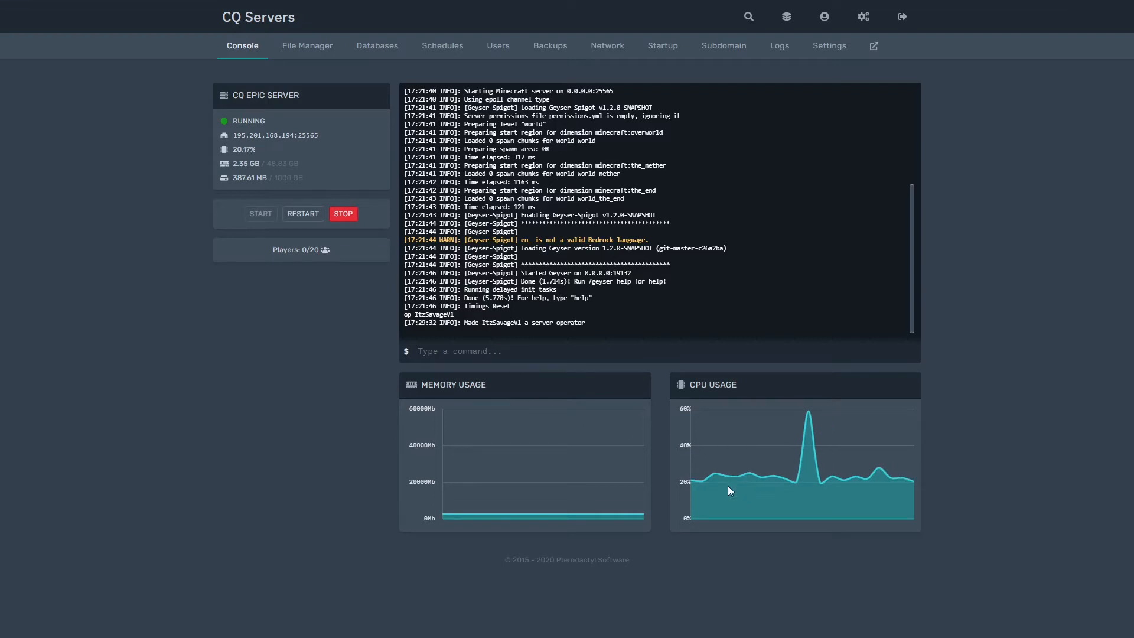
- Open the File Manager and view eula.txt
left_click(305, 47)
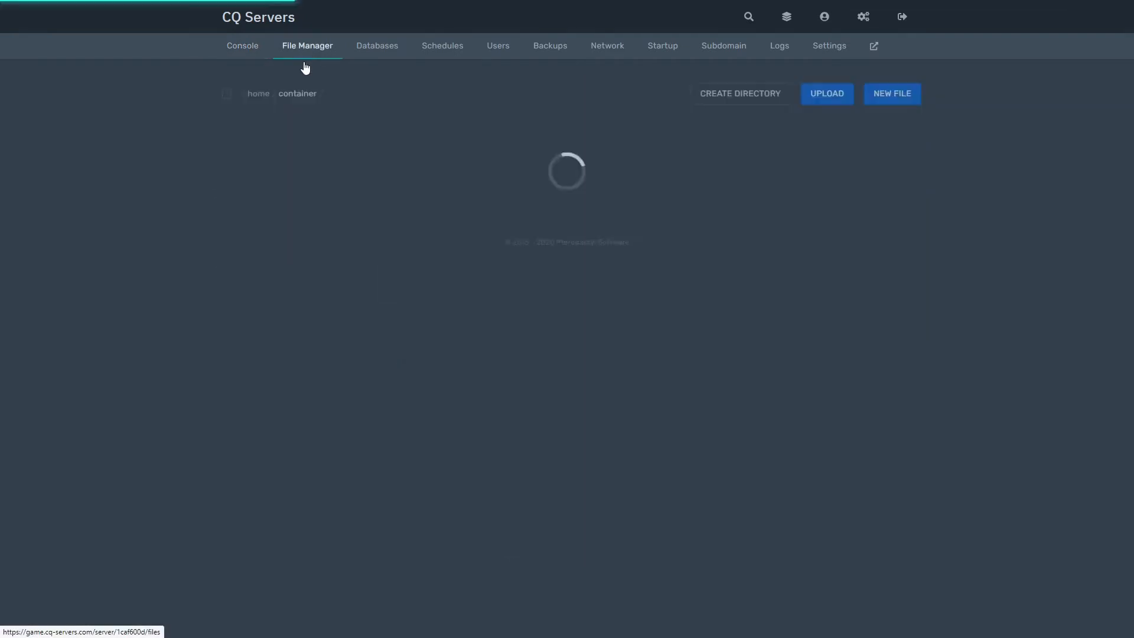
scroll(411, 351, "down", 3)
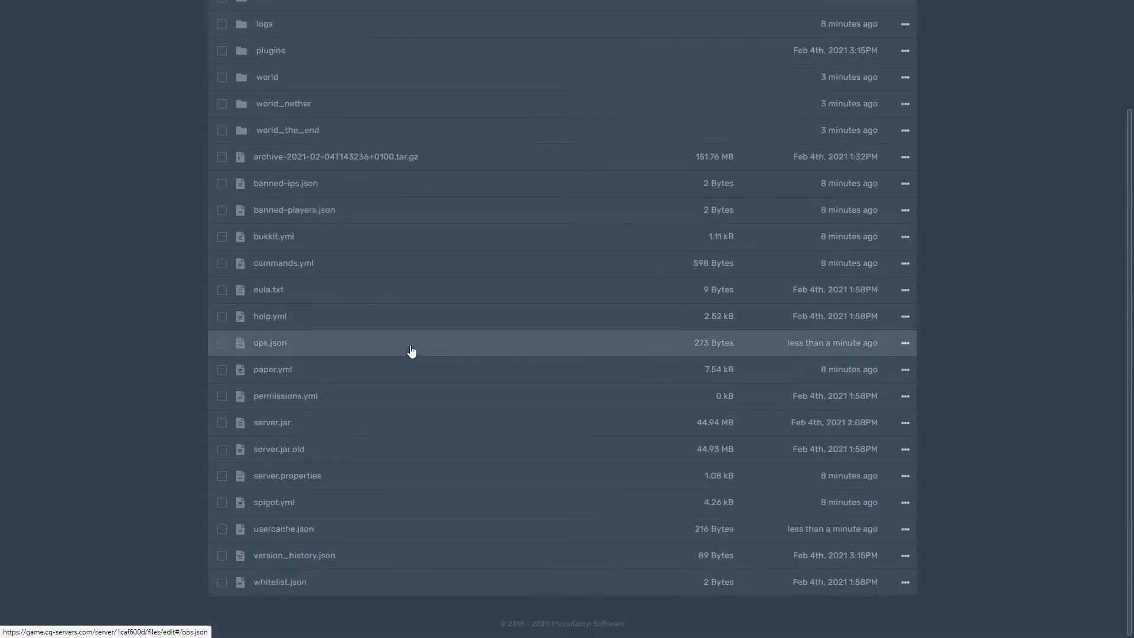
scroll(422, 238, "up", 3)
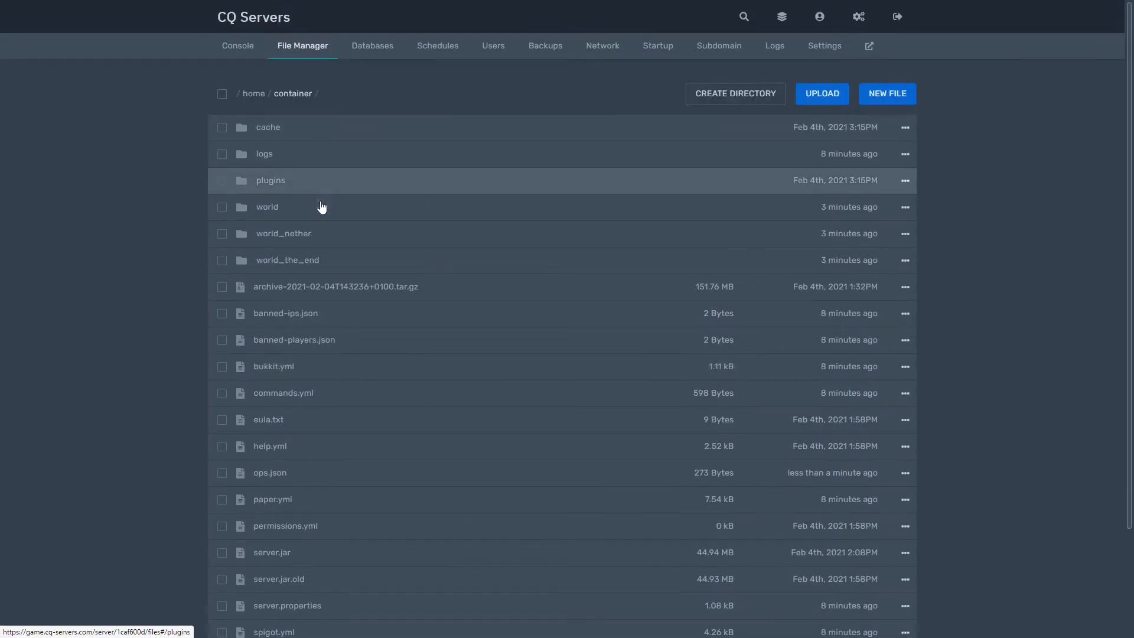
scroll(328, 377, "down", 3)
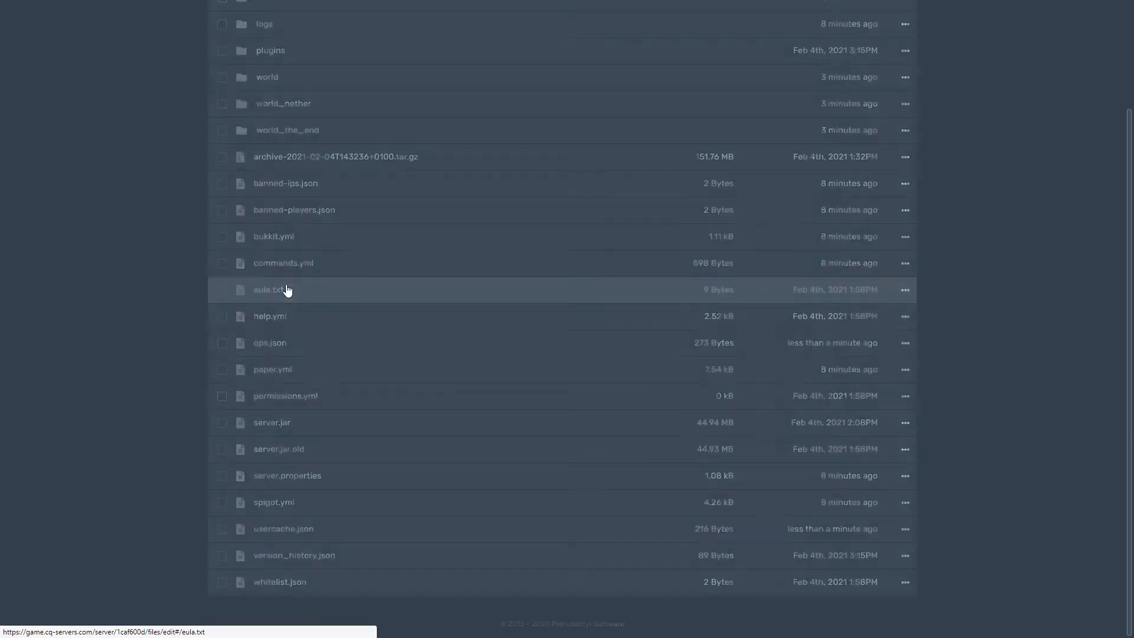
left_click(287, 292)
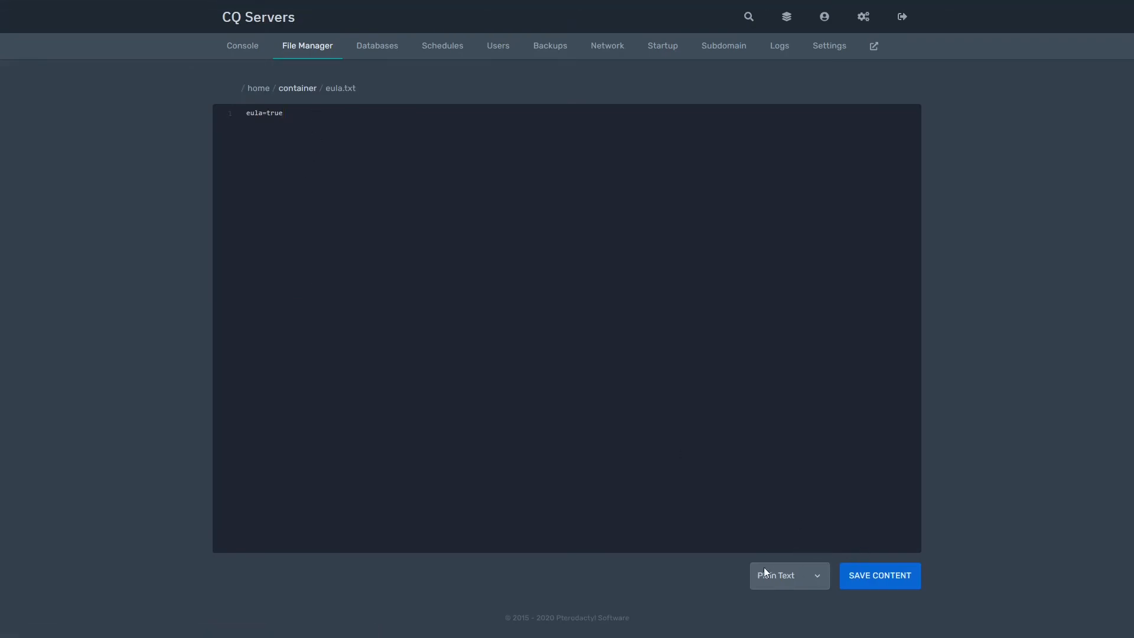
left_click(295, 53)
scroll(335, 384, "down", 3)
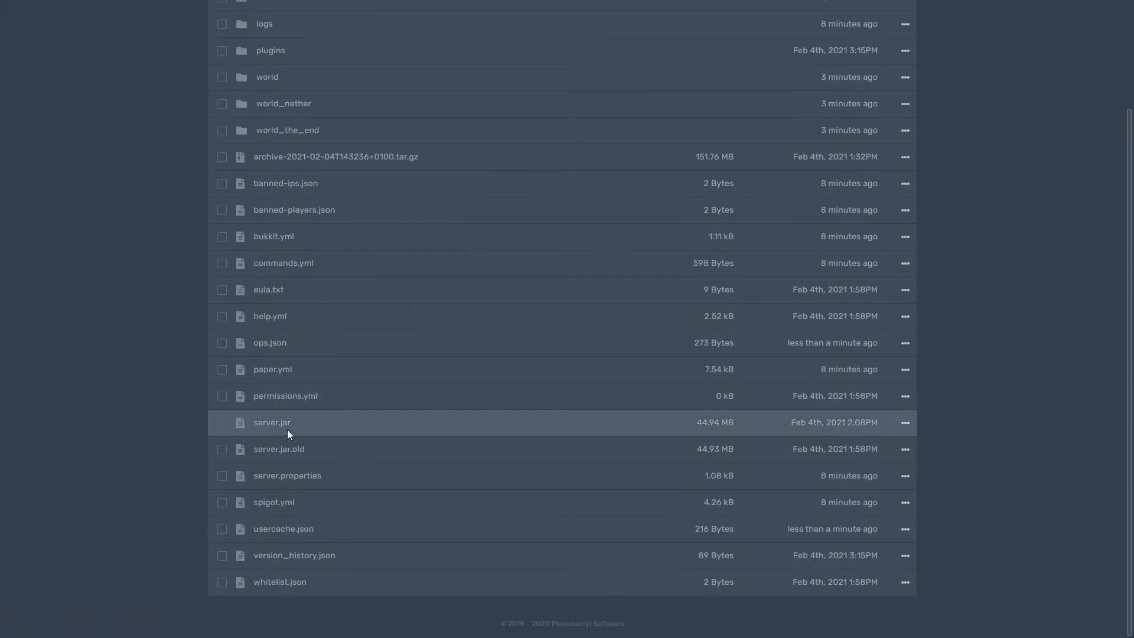
- In server.properties, change a threshold value's last digits to 56 and save
left_click(286, 475)
scroll(375, 210, "down", 5)
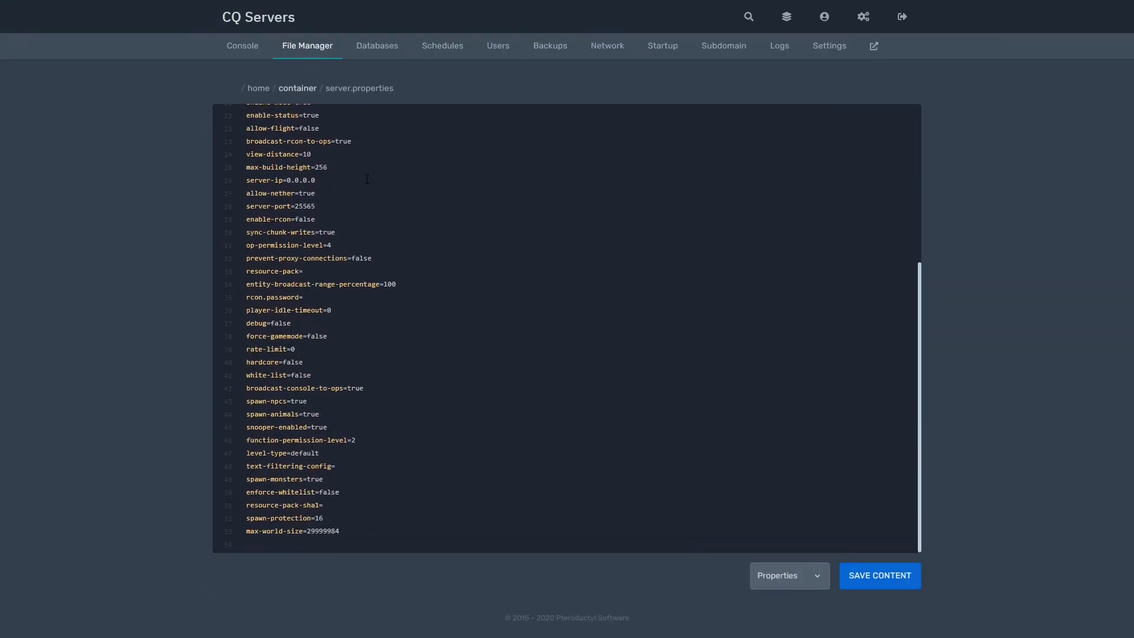
scroll(549, 262, "up", 5)
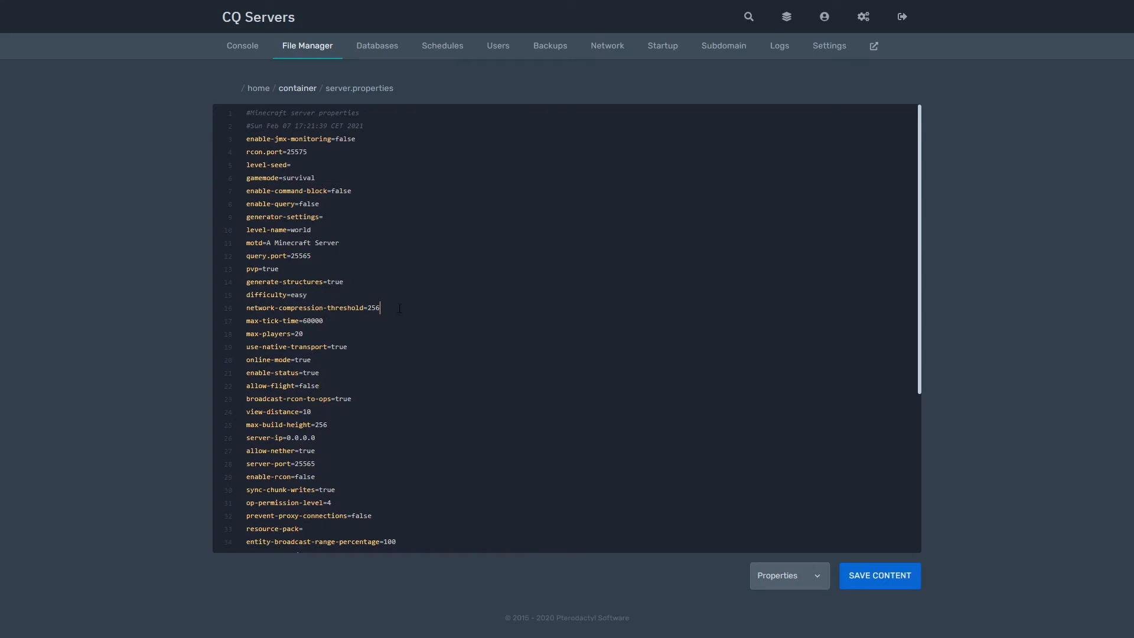
key("BackSpace")
key("BackSpace")
type("56")
left_click(895, 584)
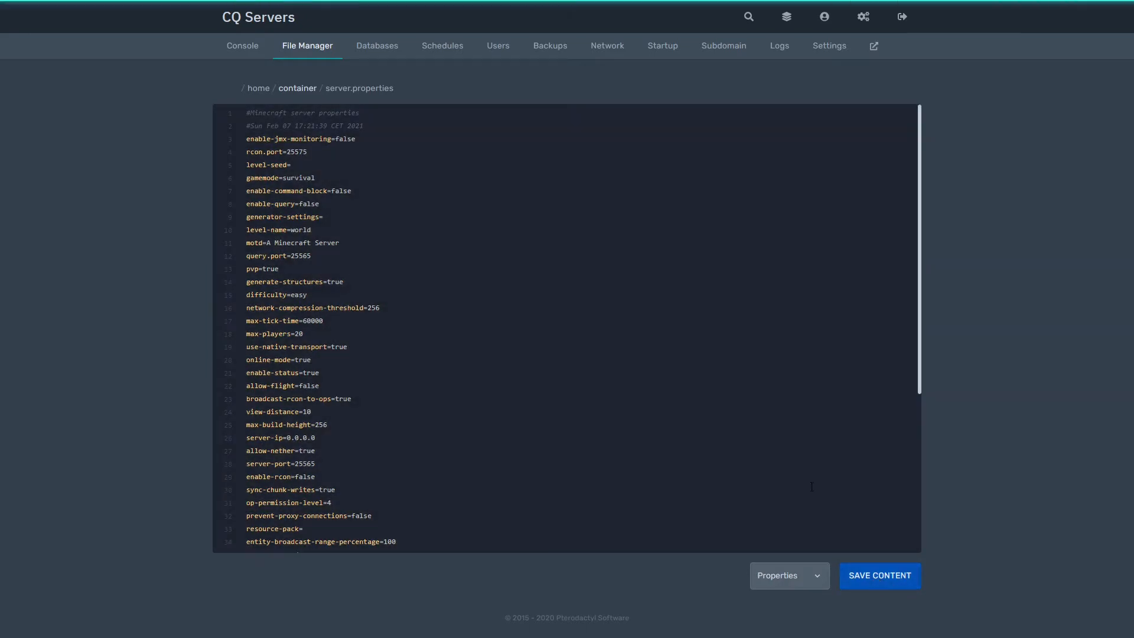
- Replace the motd 'A Minecraft Server' with 'CQ Servers Test' and save server.properties
left_click_drag(363, 244, 268, 244)
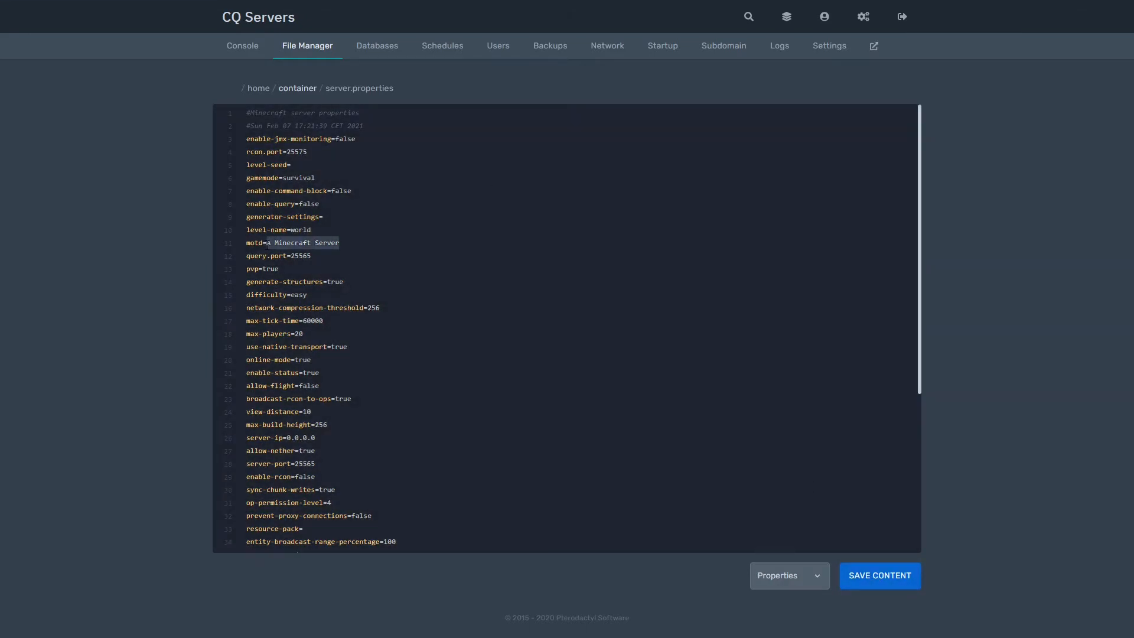
type("CQ Server")
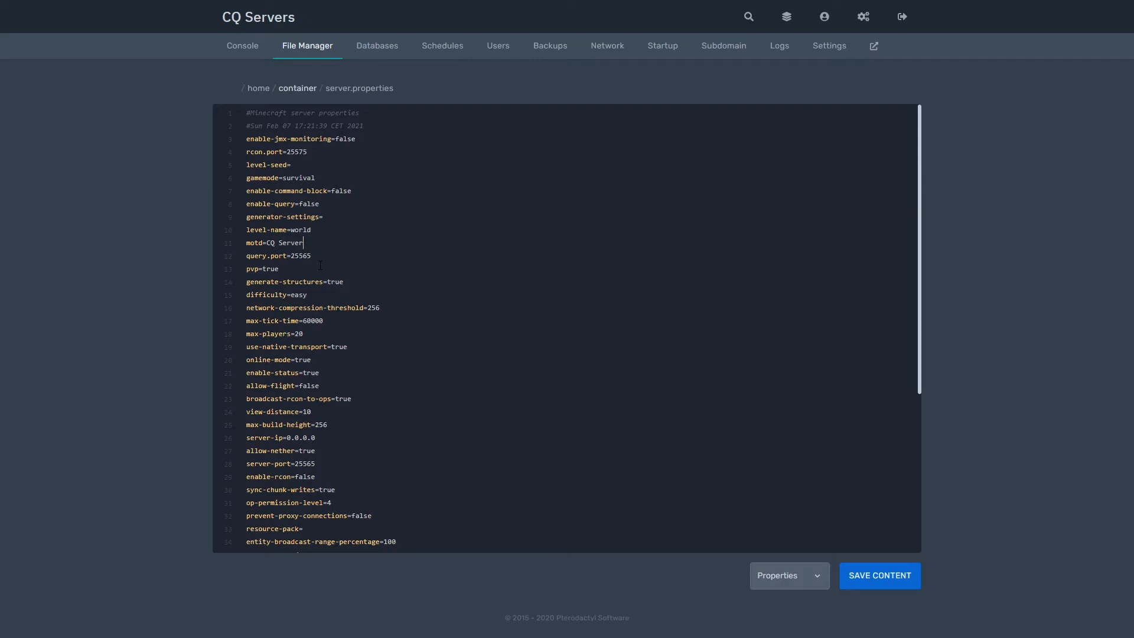
type("s Test")
left_click(895, 576)
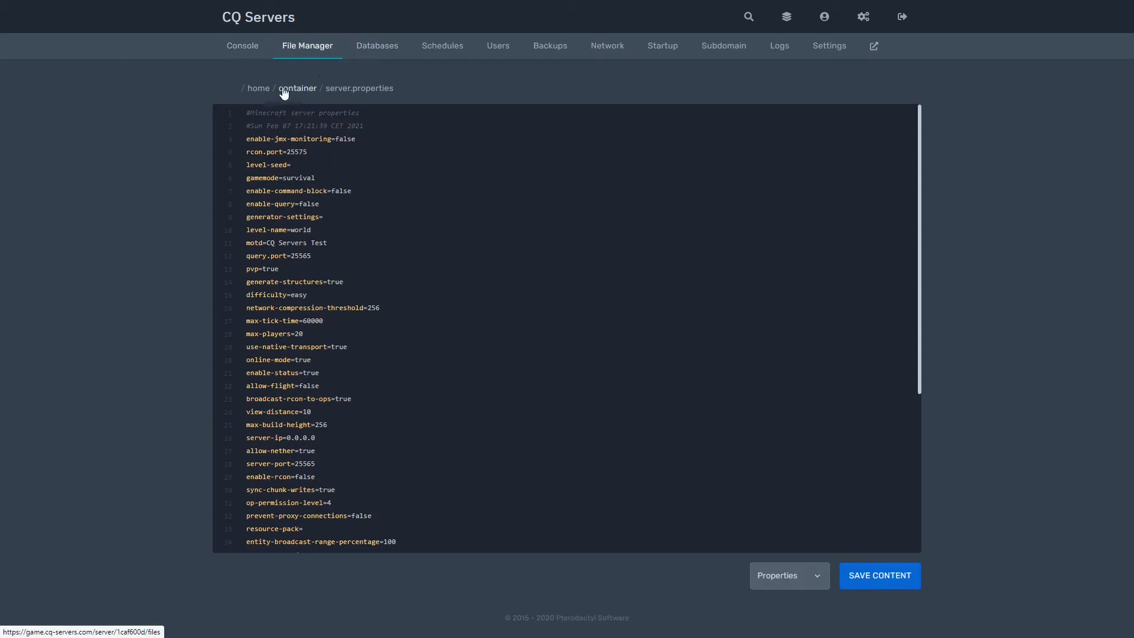
left_click(381, 48)
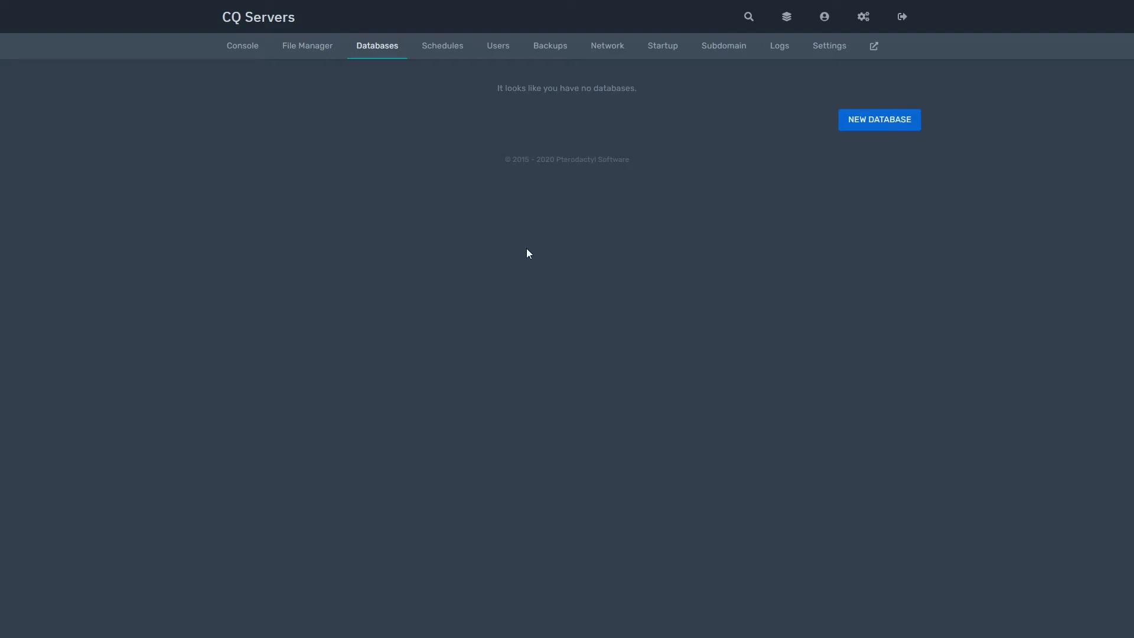
- Create database s147_database allowing connections from %, then go to Schedules
left_click(883, 116)
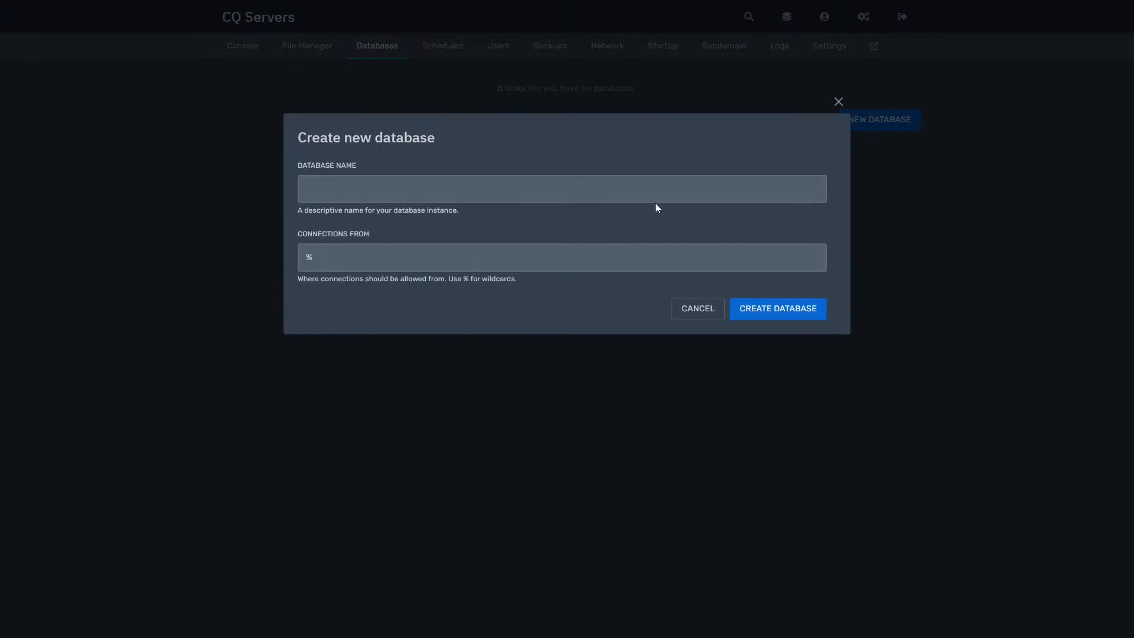
left_click(600, 193)
left_click(639, 225)
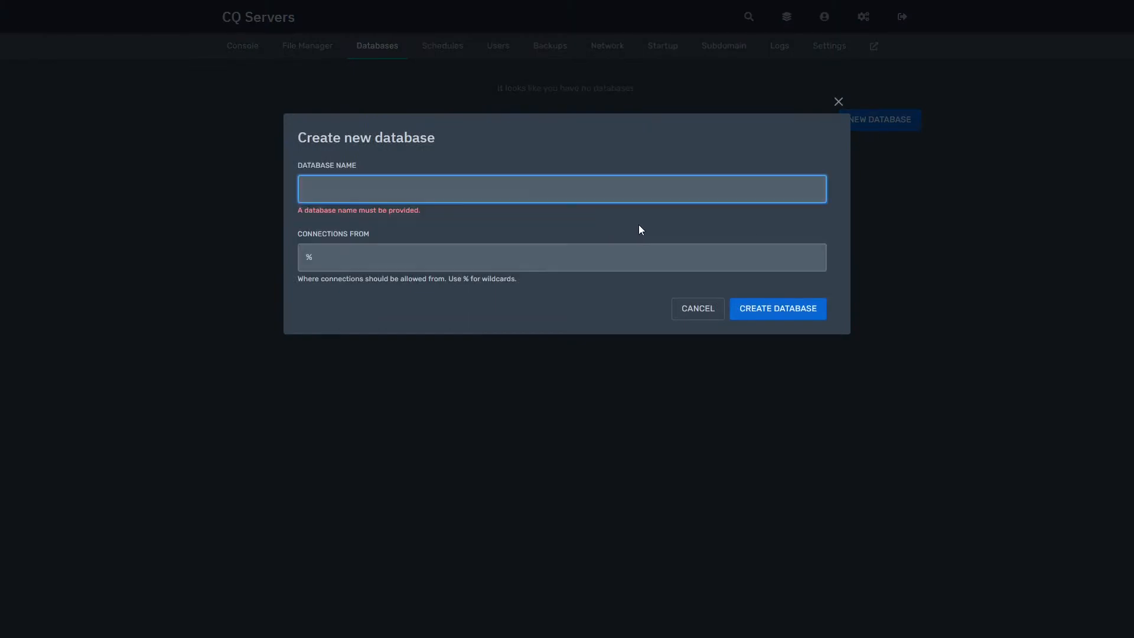
left_click(665, 188)
type("database")
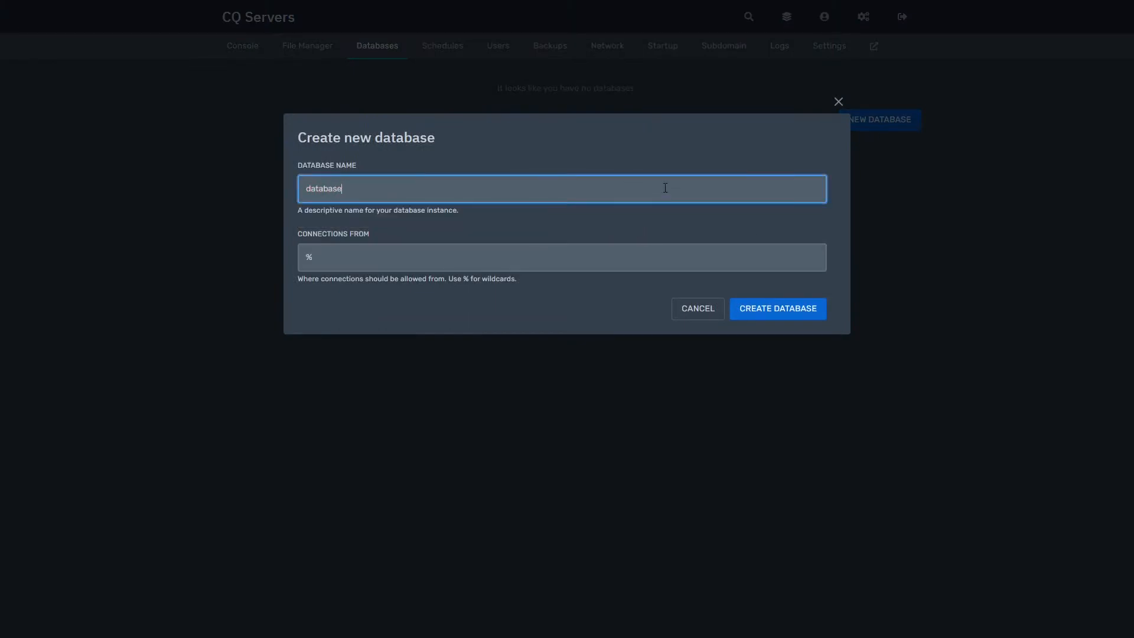
left_click(637, 238)
left_click(641, 220)
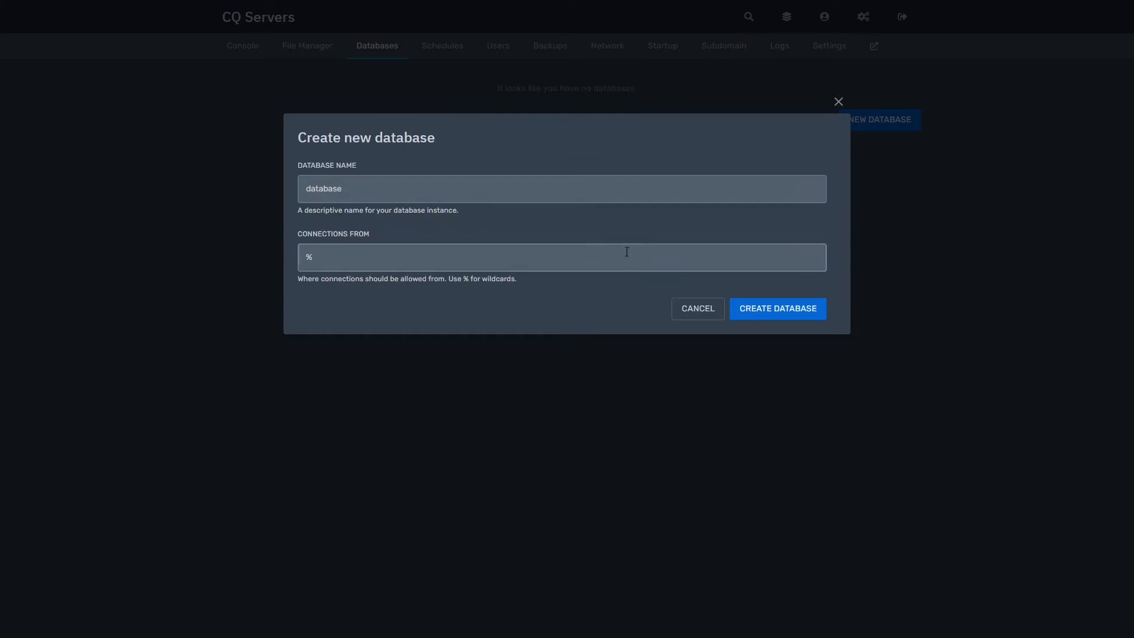
left_click(809, 308)
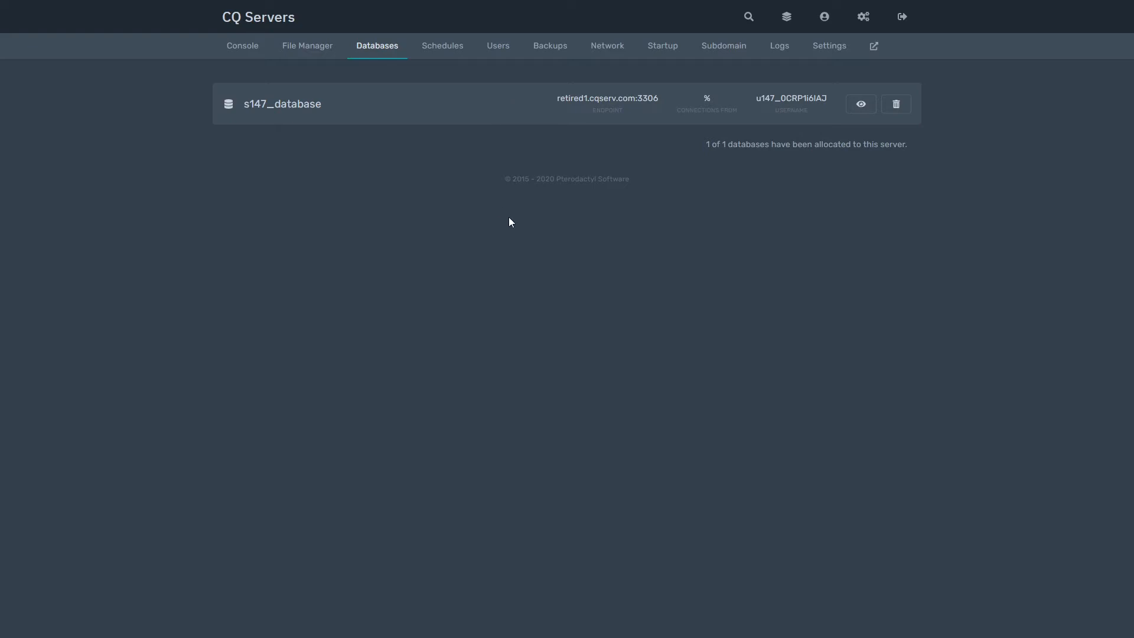
left_click(445, 57)
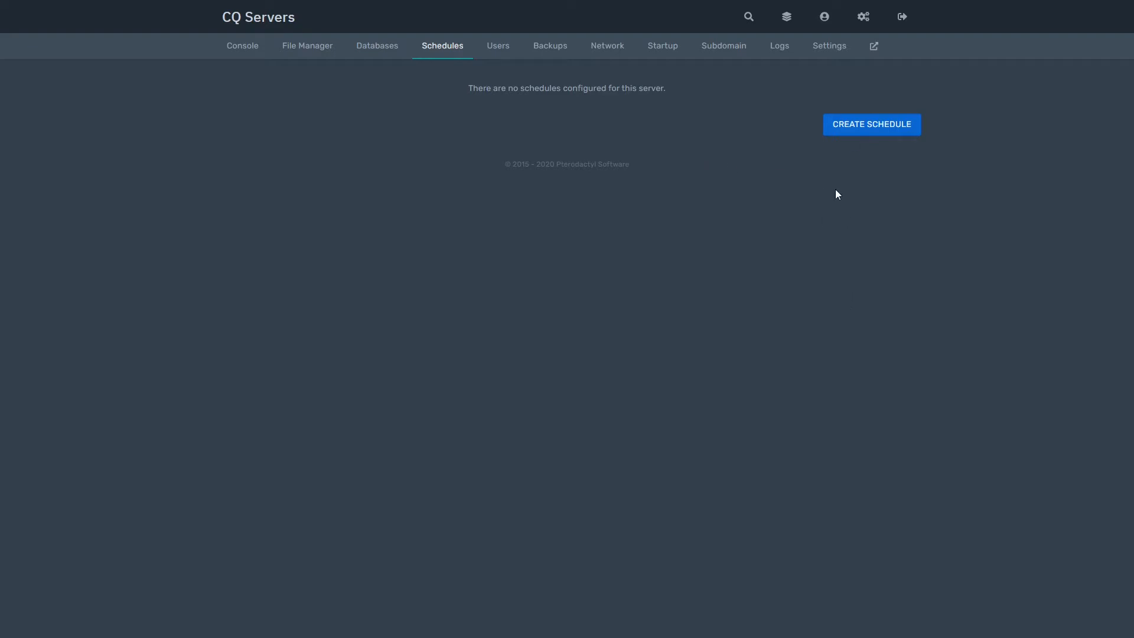
- Create the active 'Minecraft Restart' schedule with Minute */5 and open its detail page
left_click(861, 125)
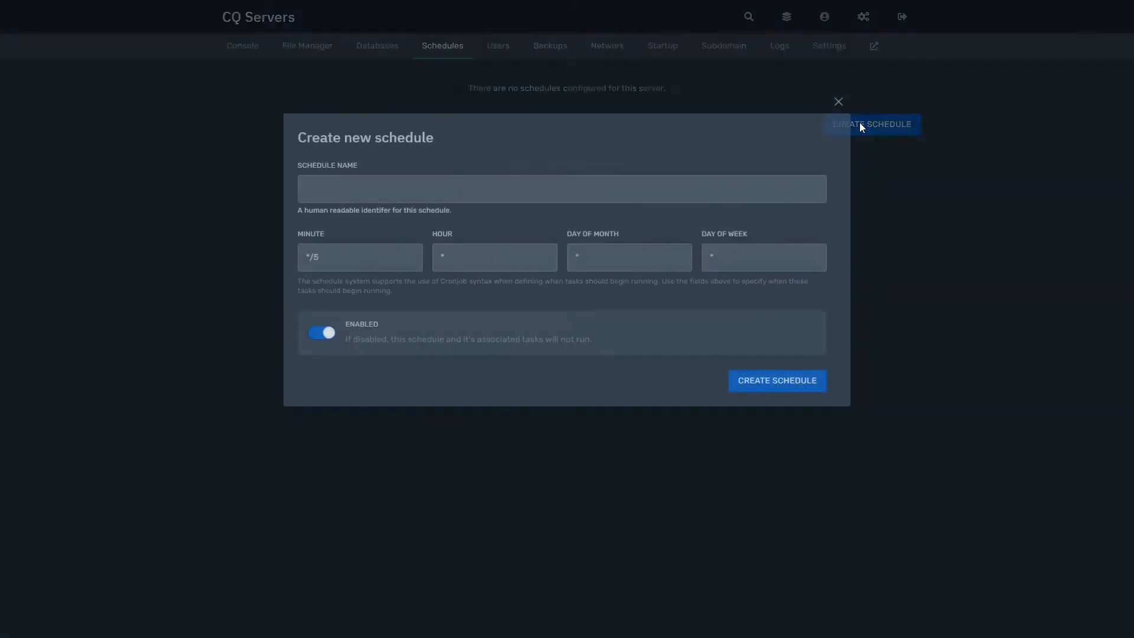
left_click(523, 189)
left_click(540, 149)
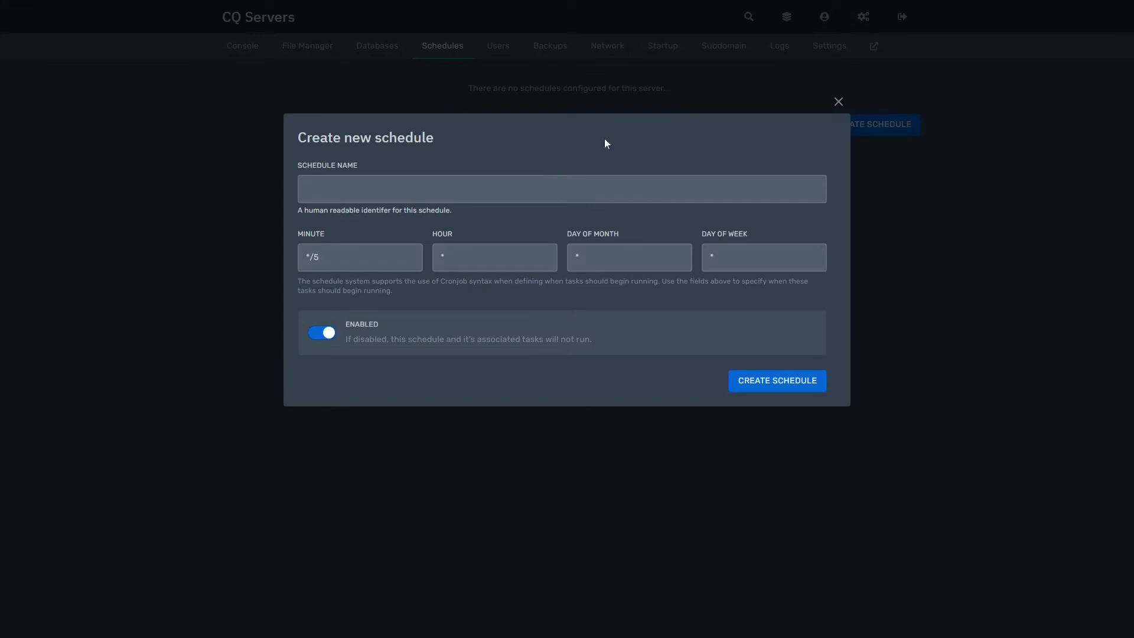
left_click(599, 183)
type("Restart")
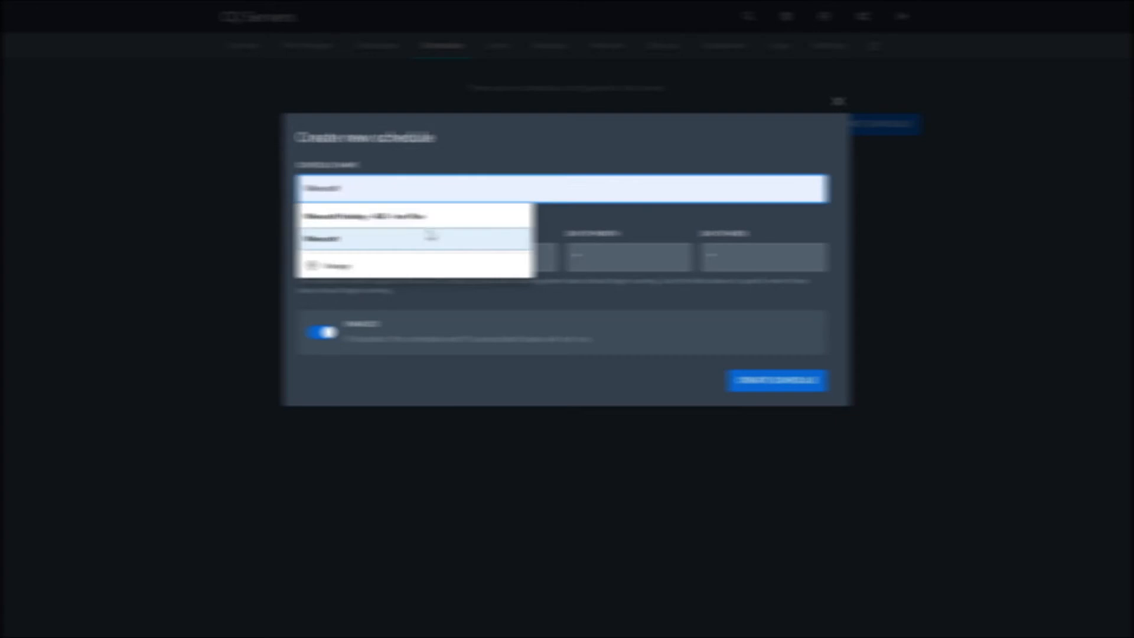
left_click(431, 236)
left_click(444, 187)
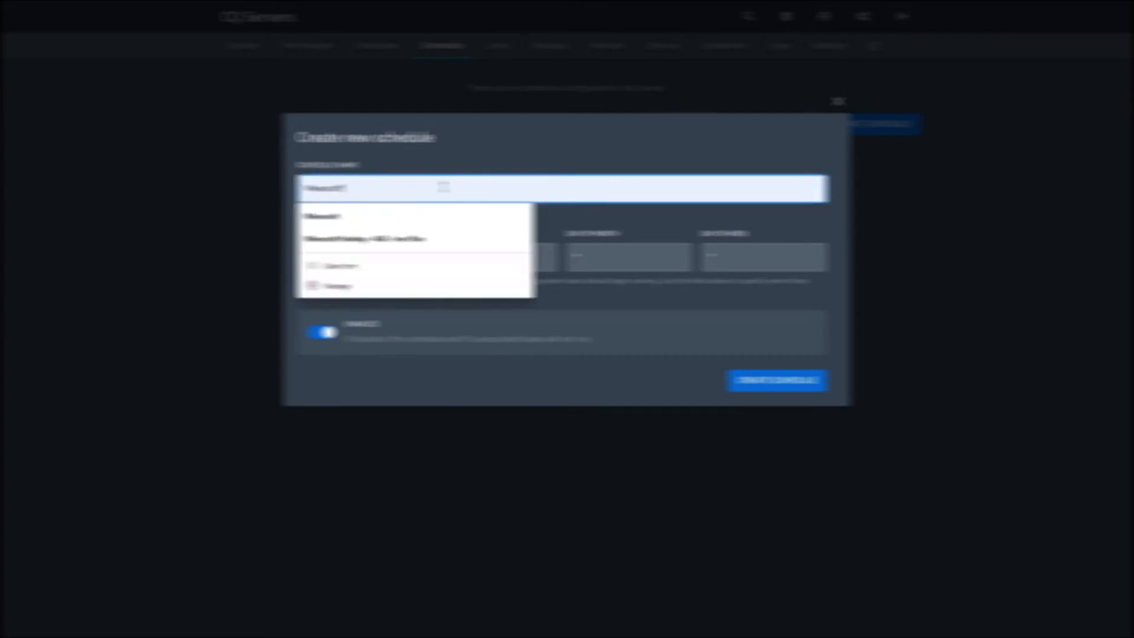
type("12ours")
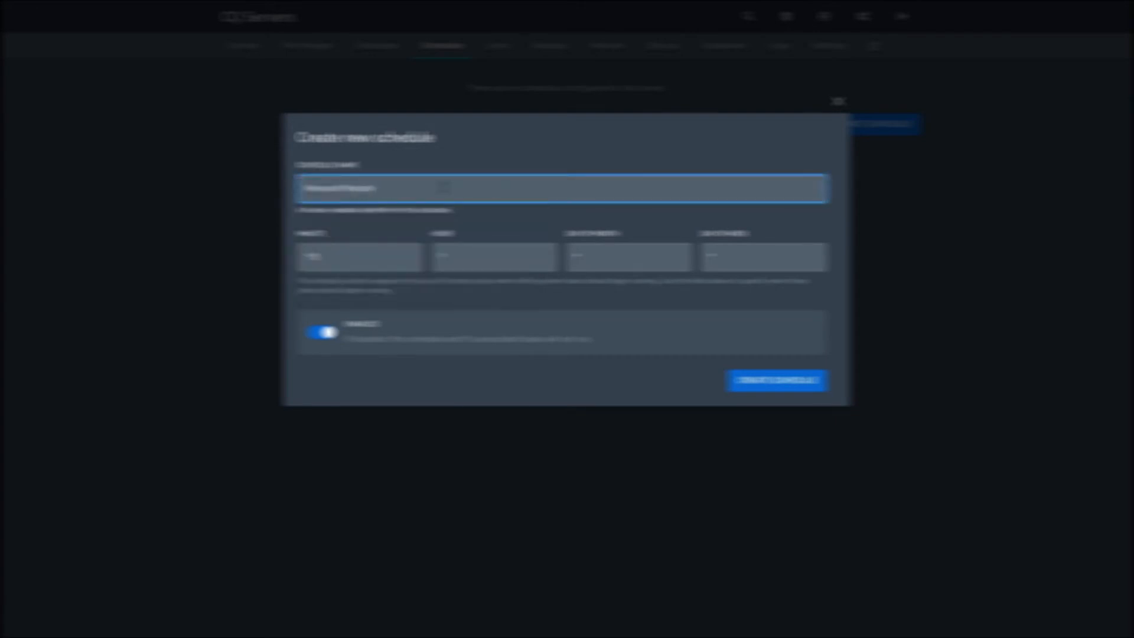
left_click(476, 211)
left_click(401, 248)
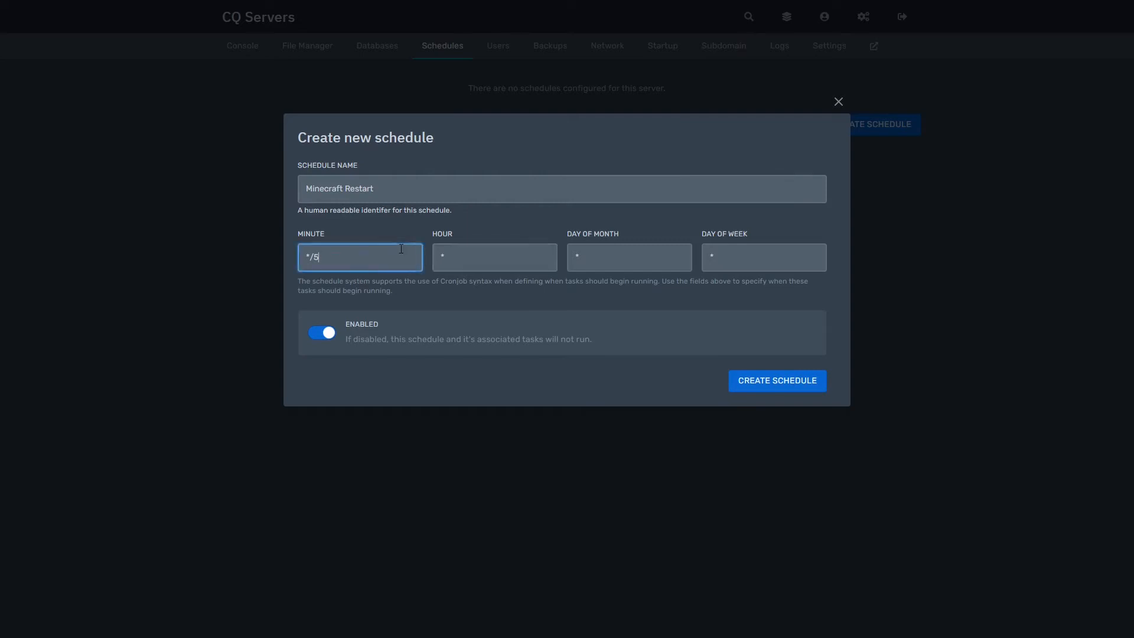
left_click(476, 204)
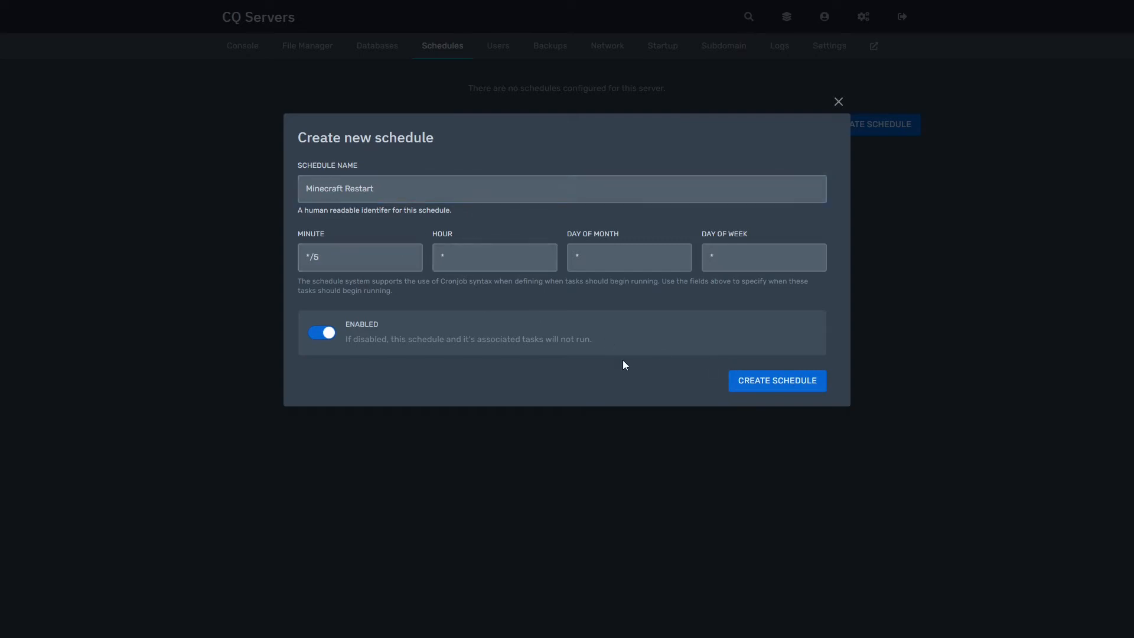
left_click(801, 385)
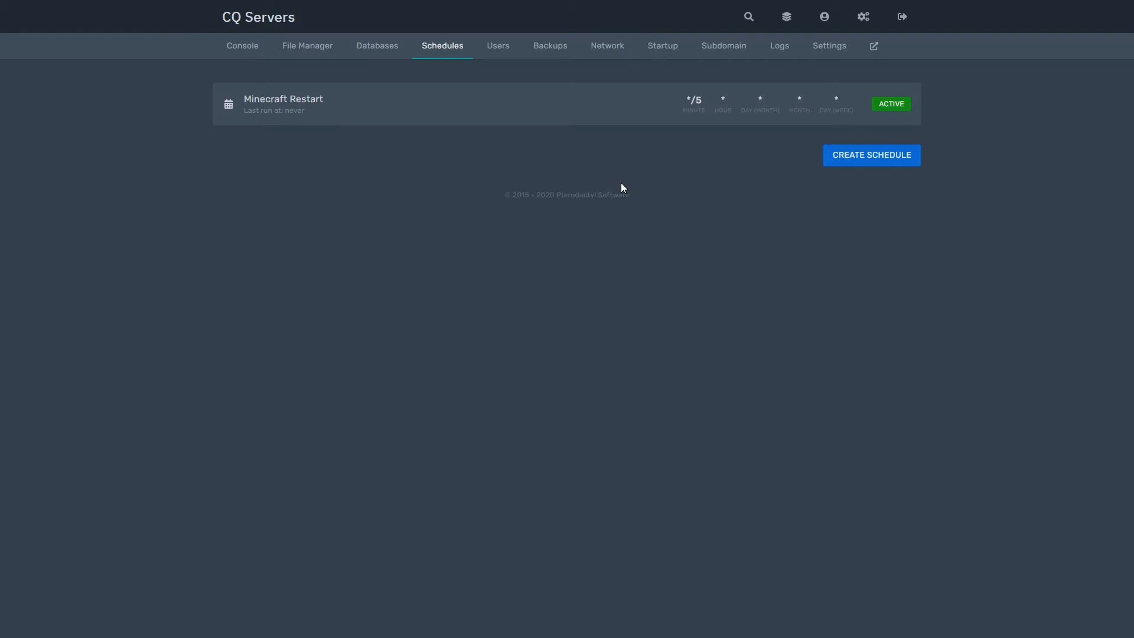
left_click(544, 109)
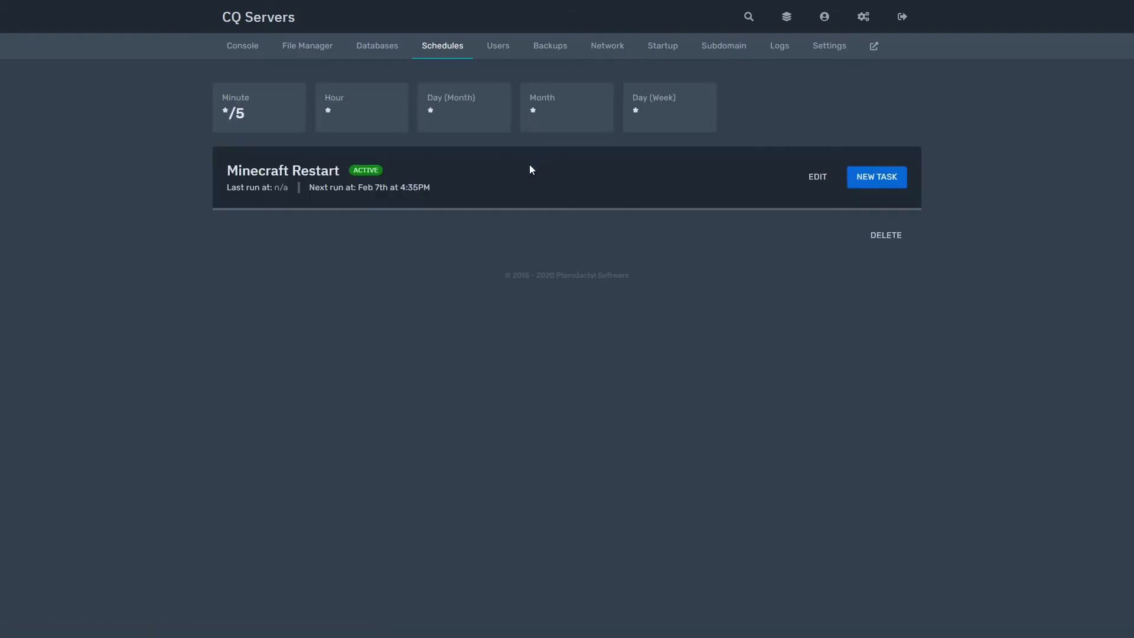
- Add a Send command task: 'broadcast Server Restart in 20 seconds'
left_click(893, 184)
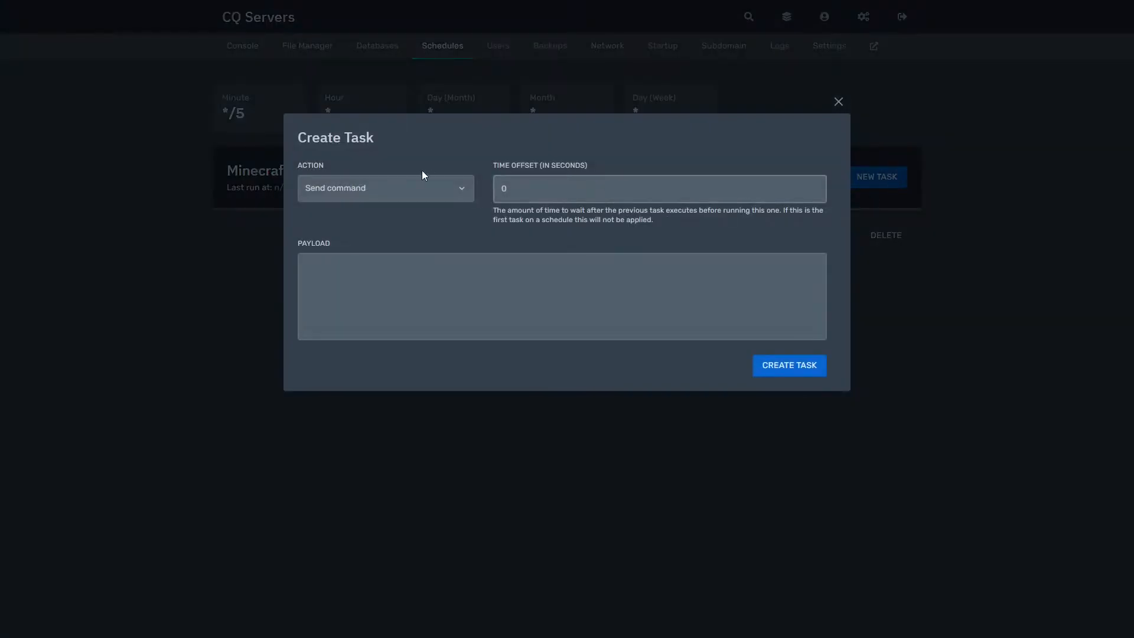
left_click(419, 189)
left_click(405, 210)
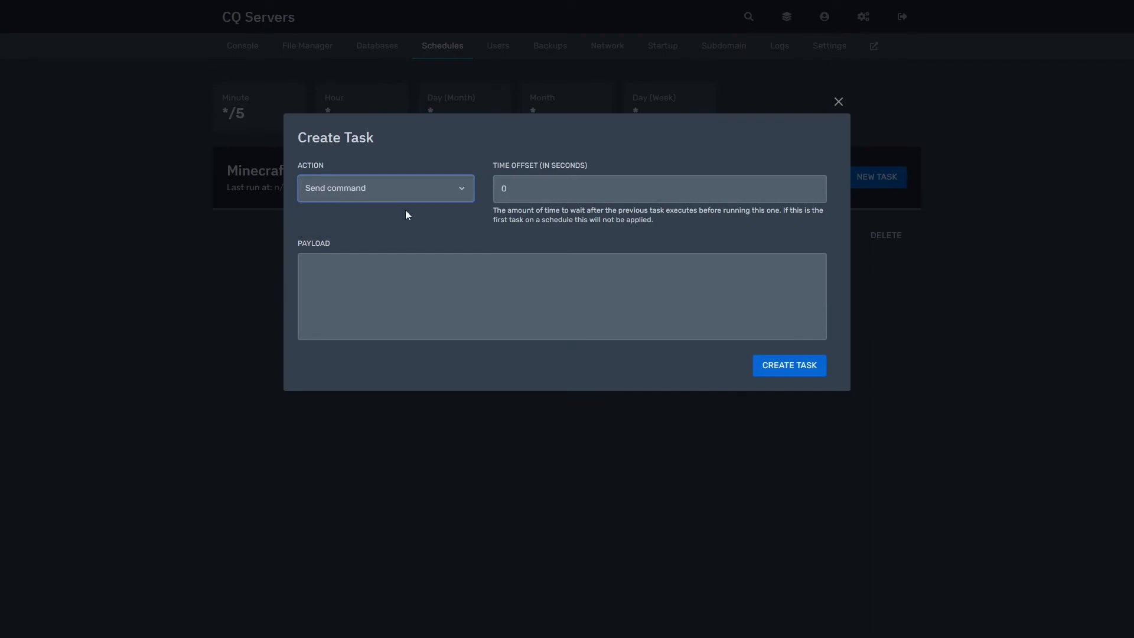
key("Tab")
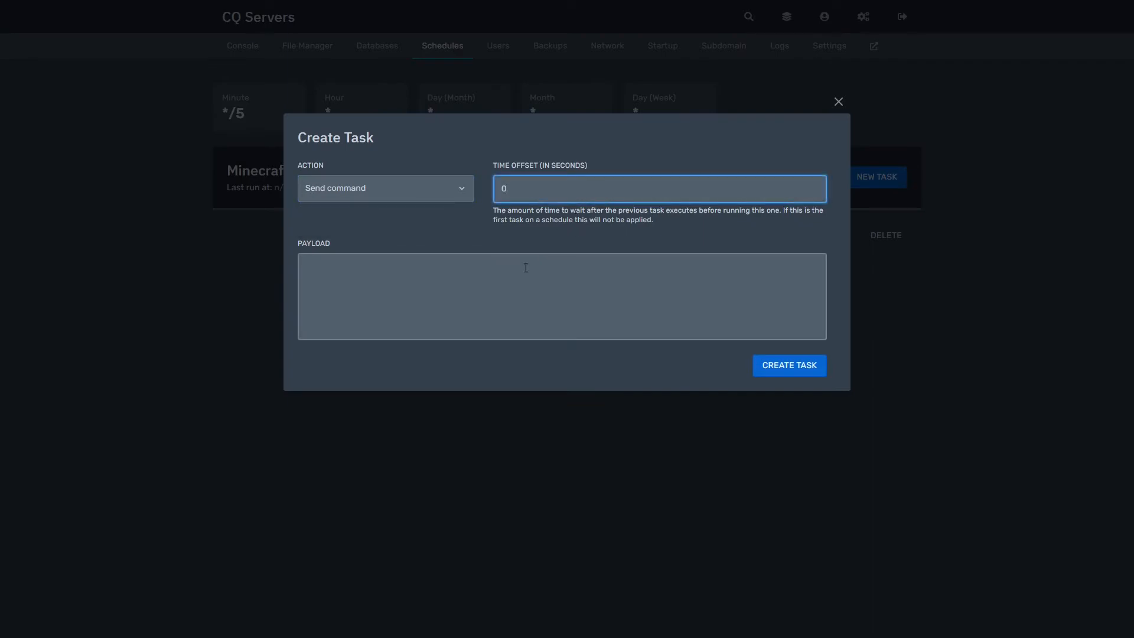
left_click(524, 256)
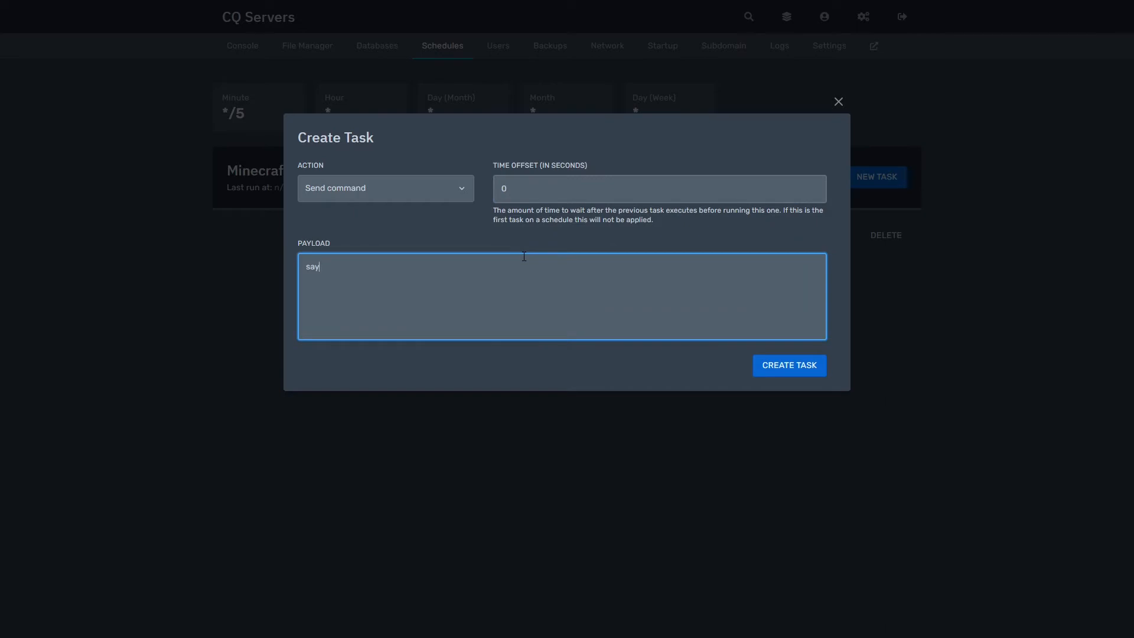
key("BackSpace")
key("BackSpace")
key("BackSpace")
type("bra")
key("BackSpace")
type("oadcast Server Restart in 20 secdonds")
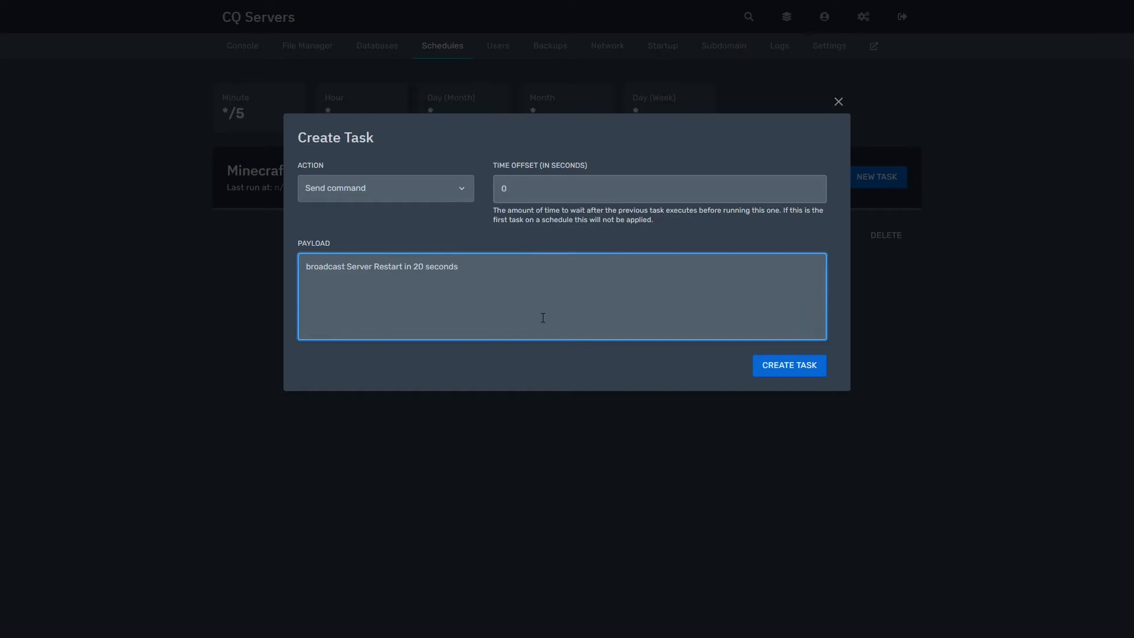
key("ctrl+a")
key("ctrl+c")
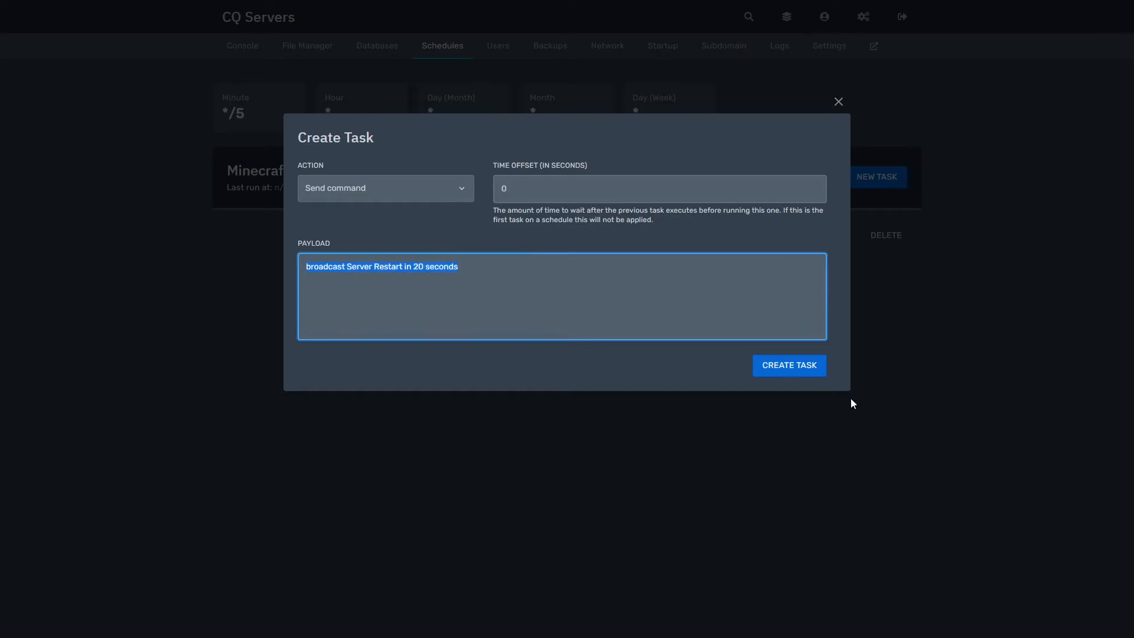
left_click(812, 372)
- Add a second broadcast task with offset 10 announcing 'Server Restart in 10 seconds'
left_click(877, 176)
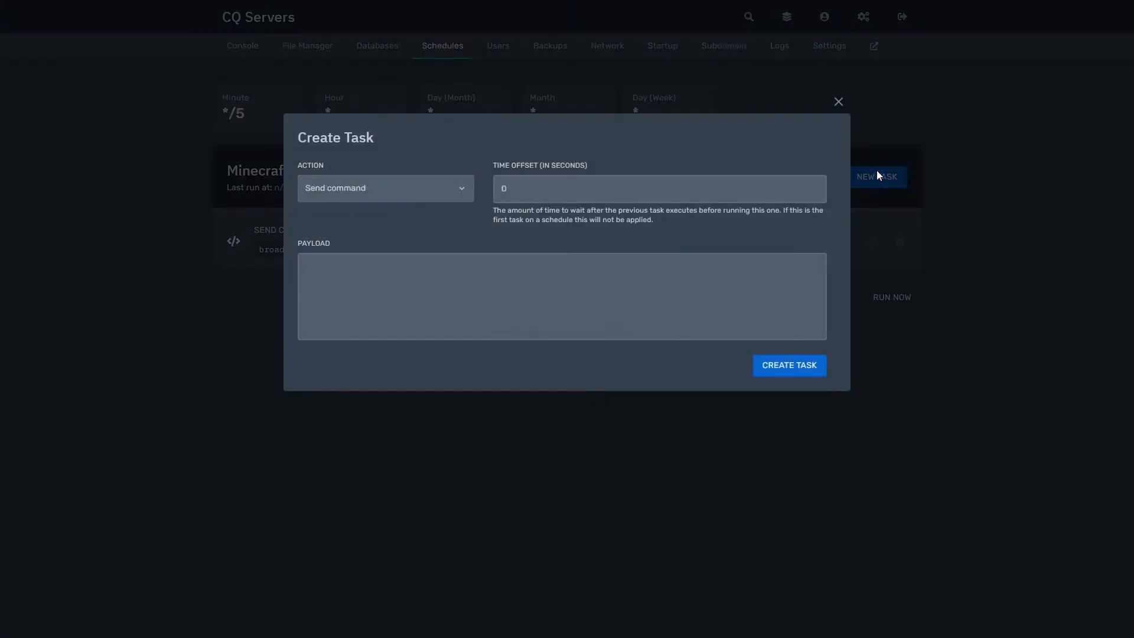
left_click(539, 183)
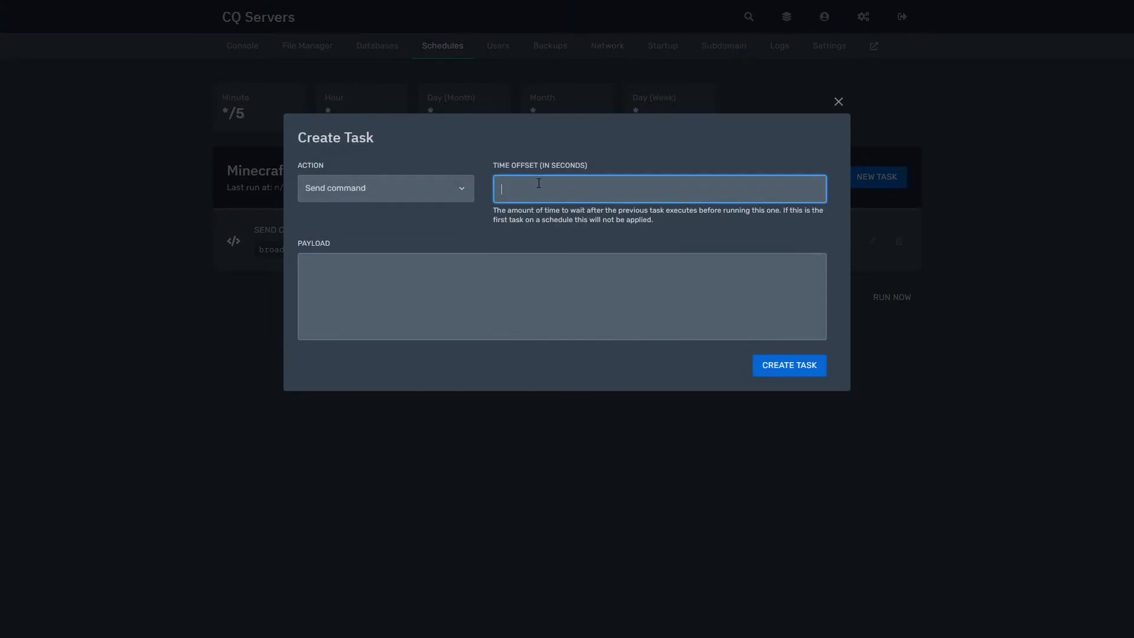
type("20")
left_click(423, 278)
key("ctrl+v")
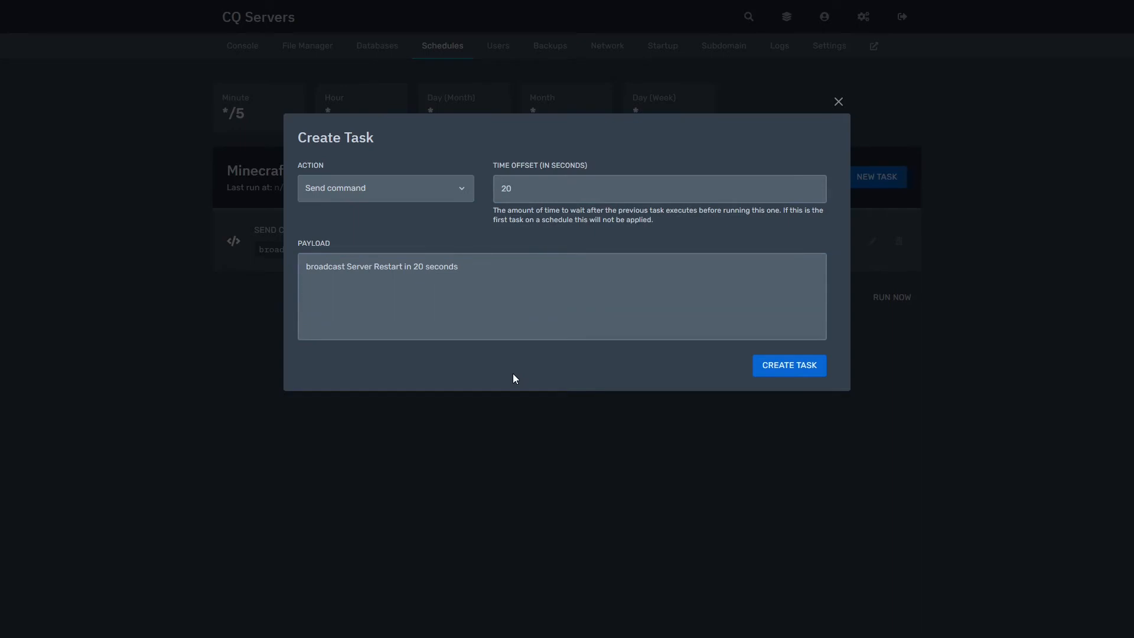
left_click(530, 197)
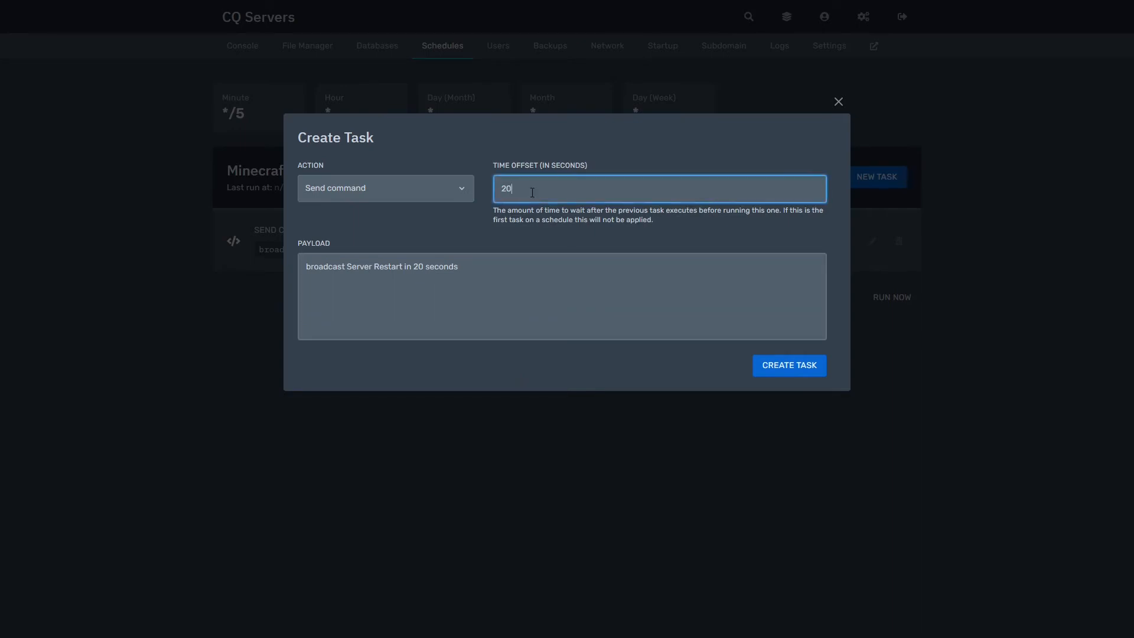
key("BackSpace")
key("BackSpace")
type("1-")
key("BackSpace")
left_click(449, 269)
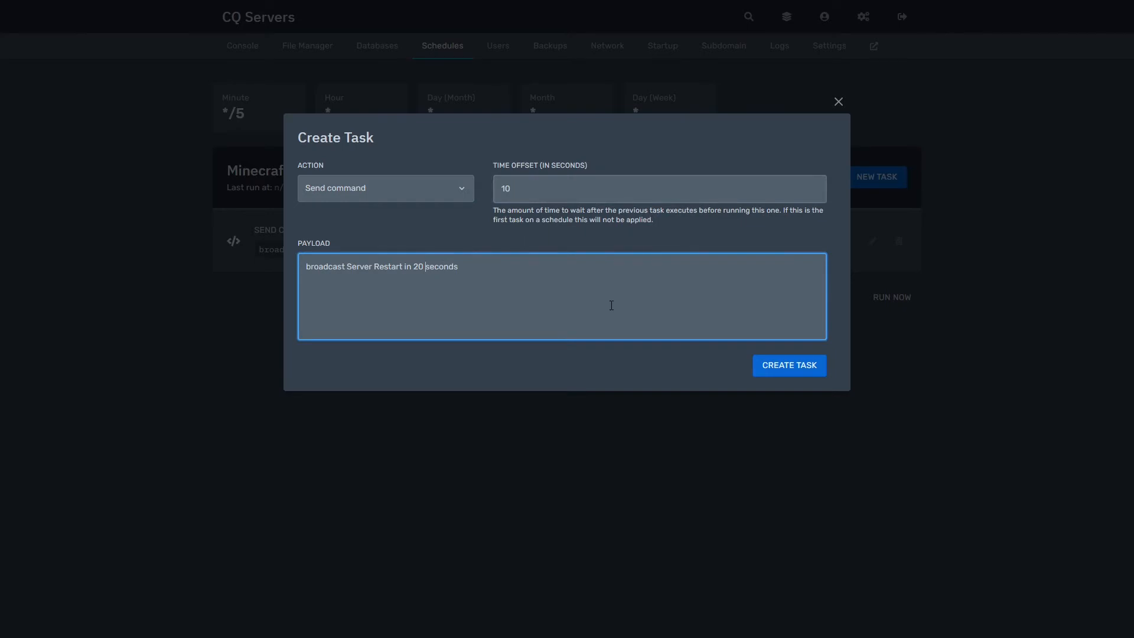
key("BackSpace")
type("1")
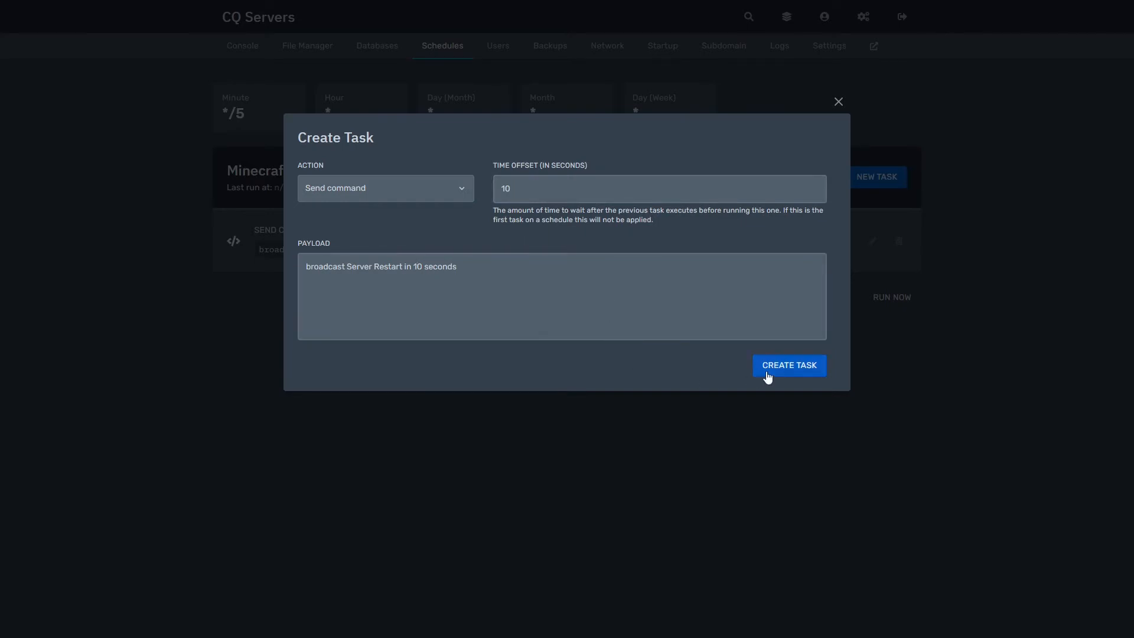
left_click(778, 366)
- Add a power-action task with 20-second offset and payload 'Restart the server'
left_click(879, 181)
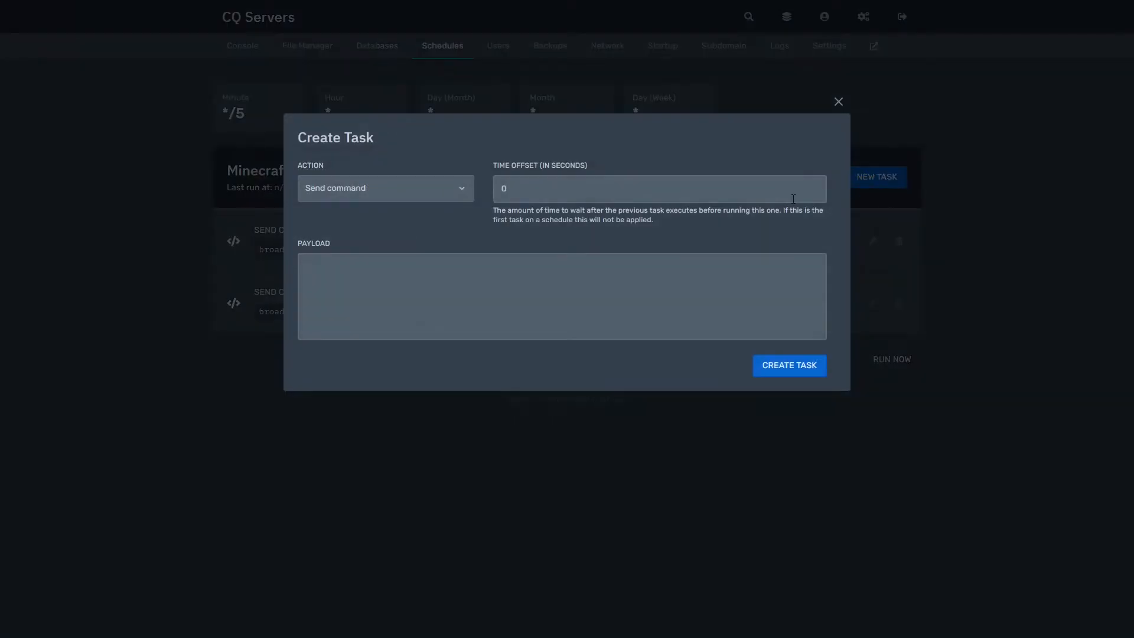
left_click(616, 198)
type("20")
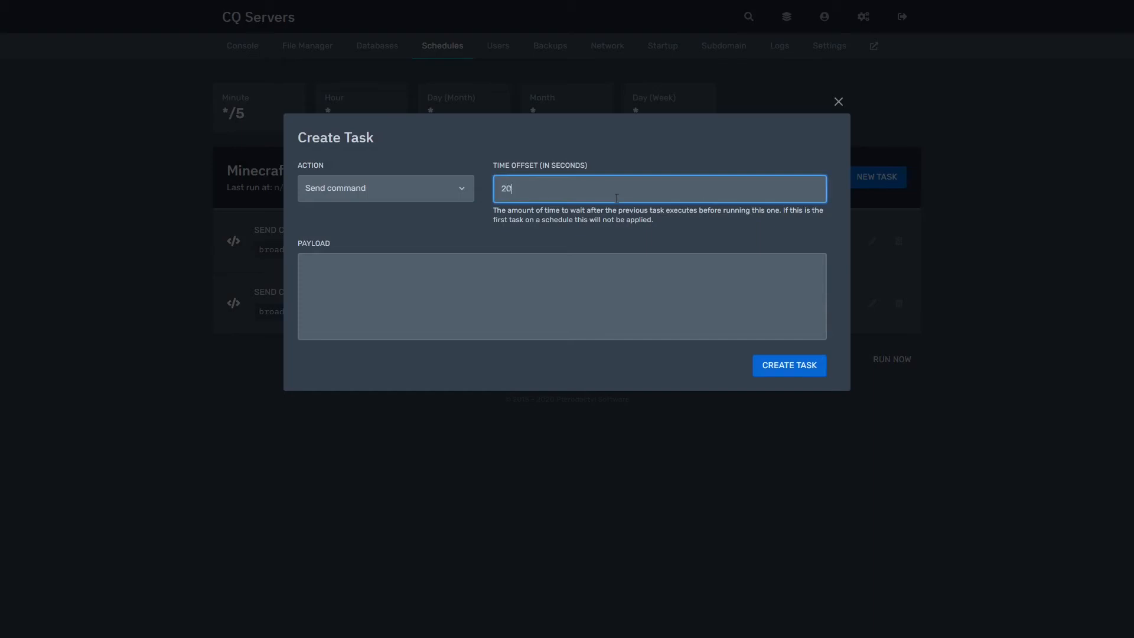
left_click(603, 273)
left_click(464, 181)
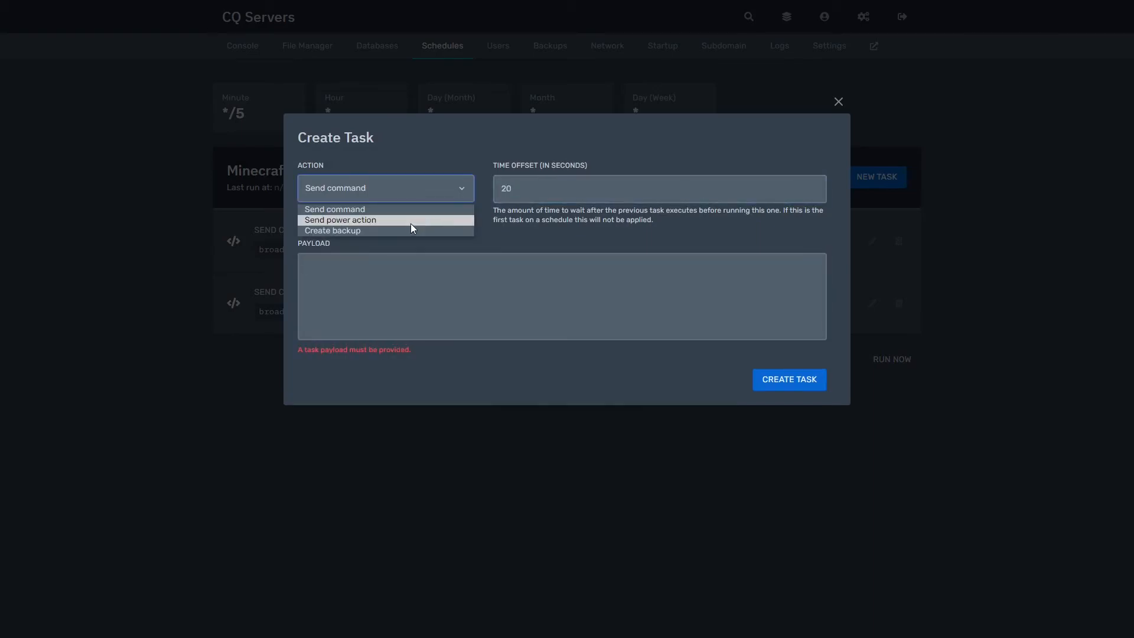
left_click(410, 223)
left_click(473, 263)
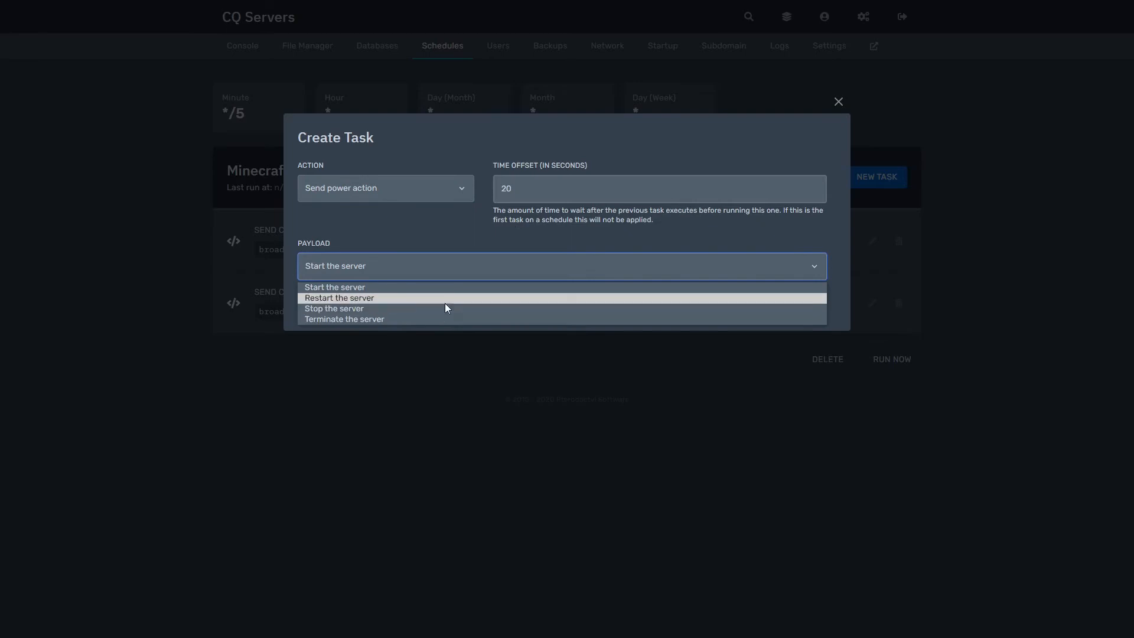
left_click(446, 299)
left_click(798, 308)
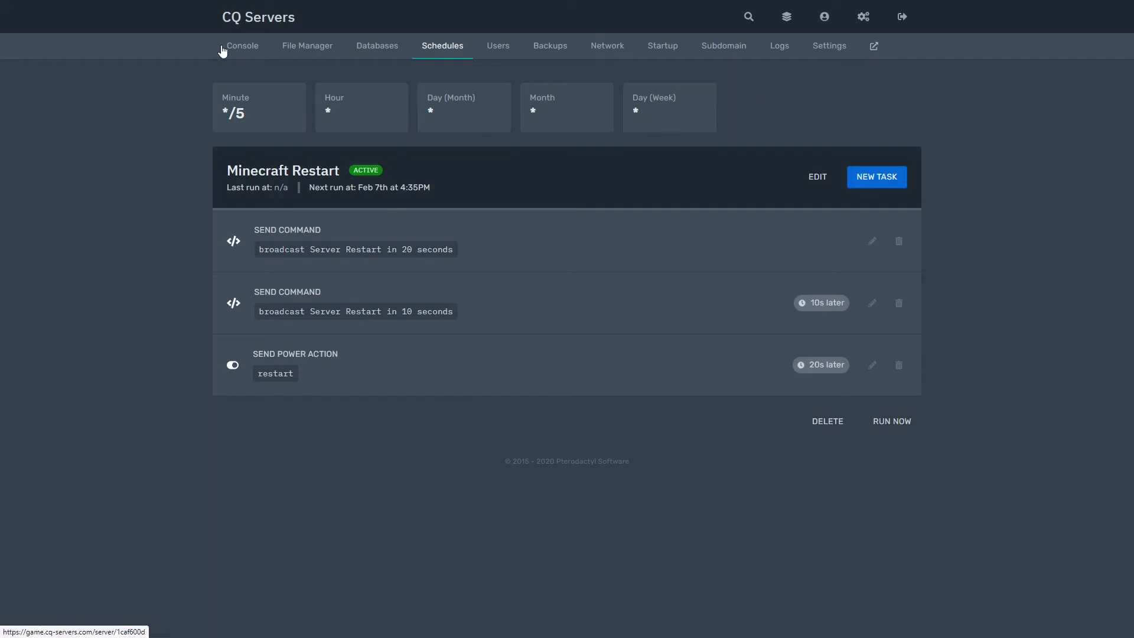
- Go from the Console tab to the server's Users tab
left_click(239, 49)
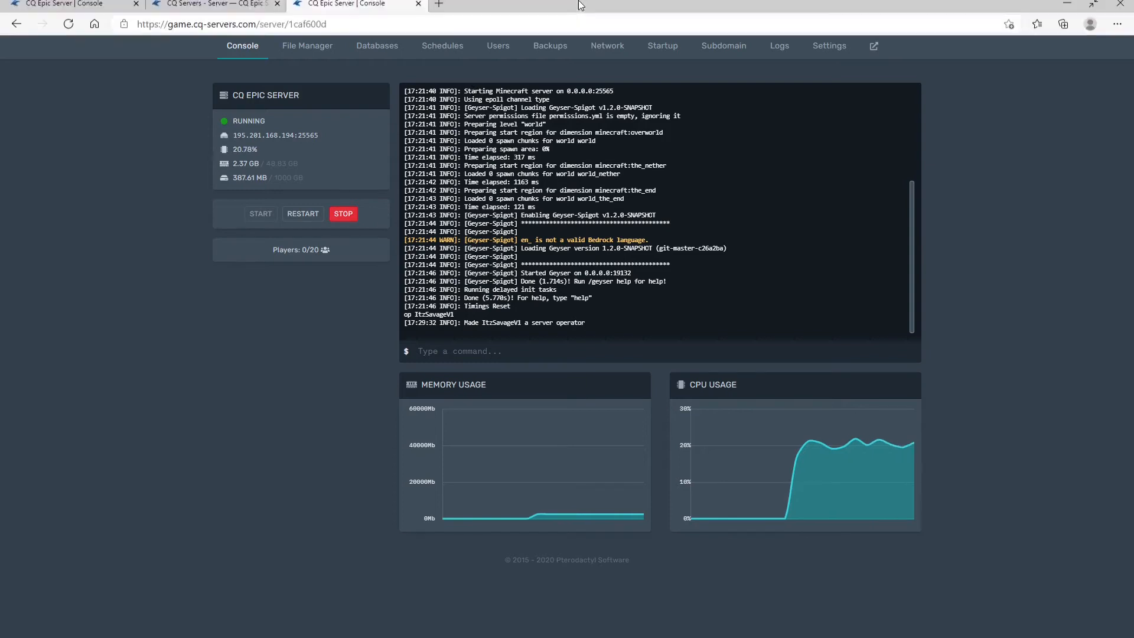
left_click(512, 49)
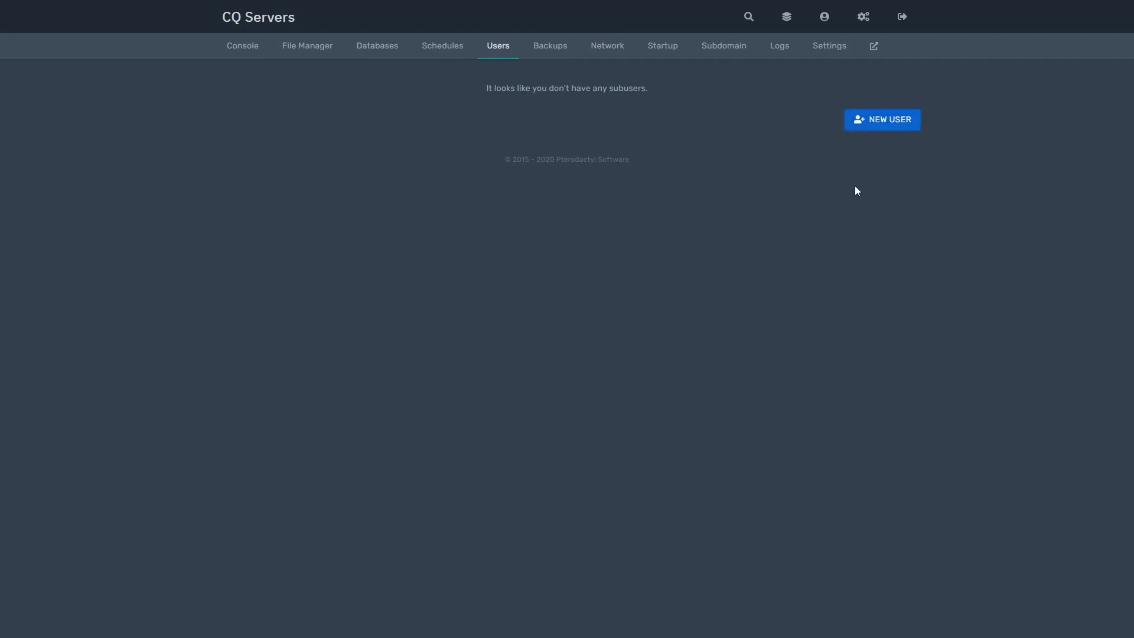
- Start a new subuser invite with their e-mail, granting Logs view and Subdomain manage
left_click(895, 125)
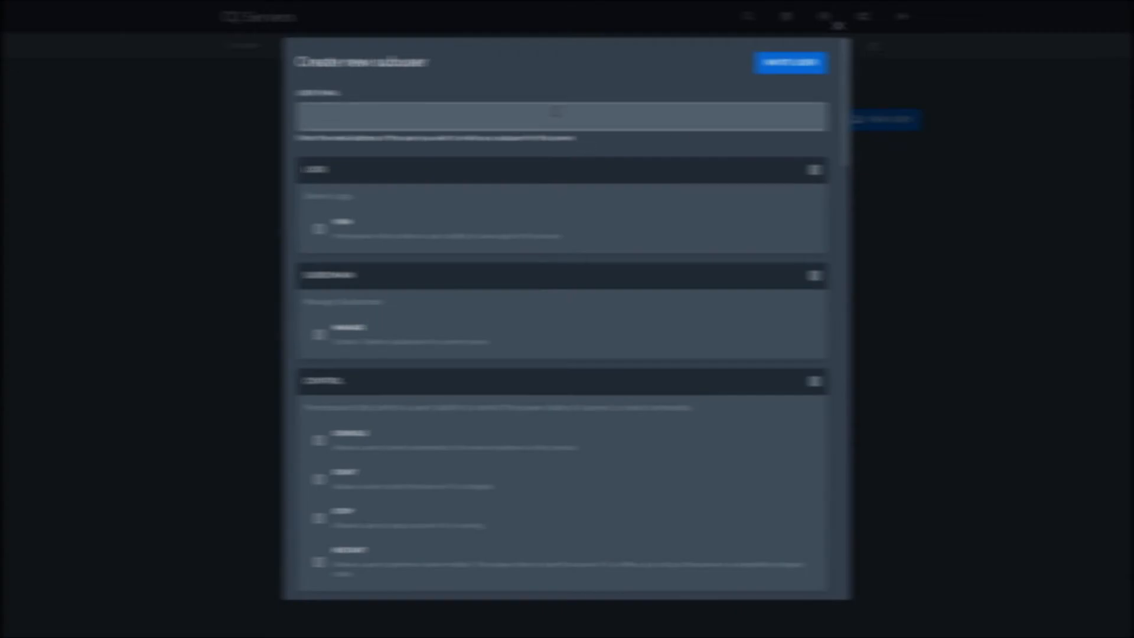
left_click(555, 111)
type("asdas@")
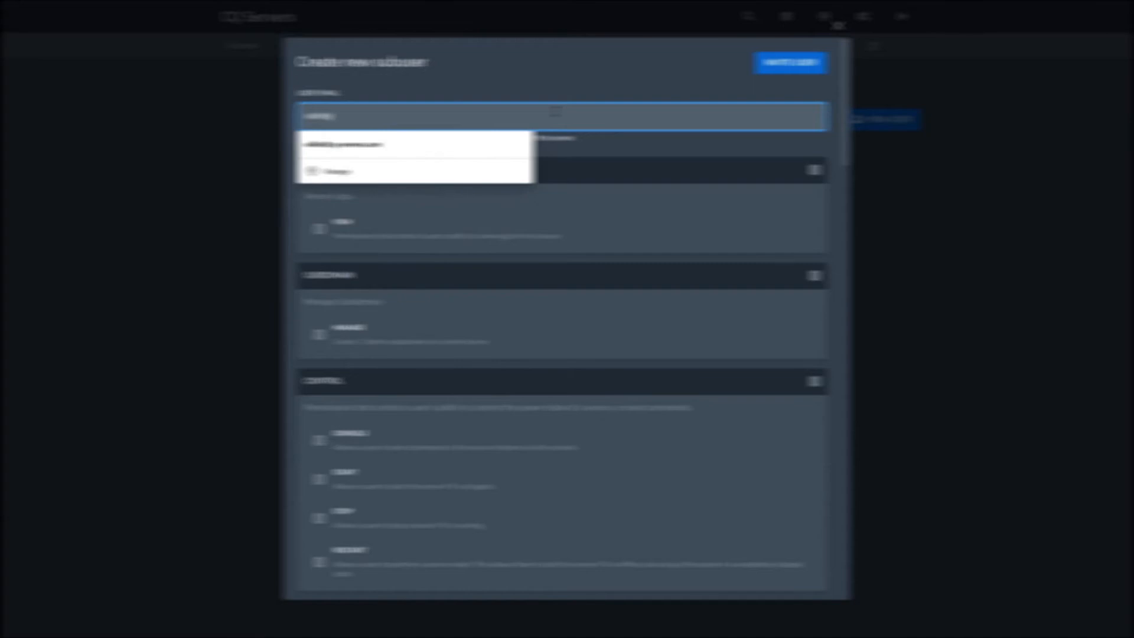
left_click(512, 140)
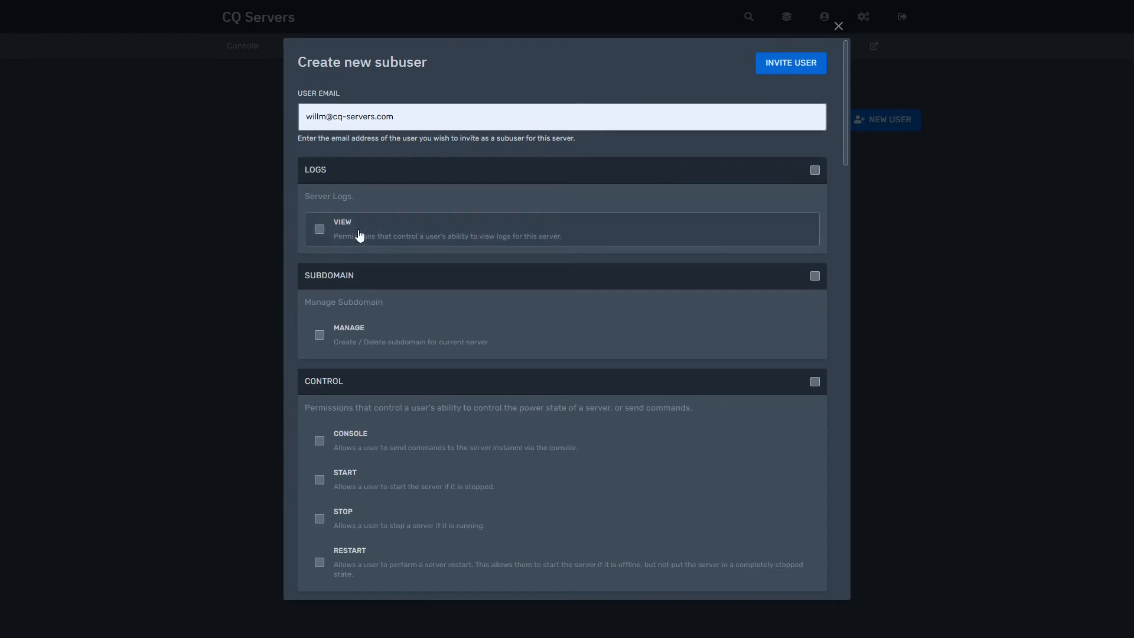
scroll(713, 223, "down", 2)
scroll(711, 223, "up", 2)
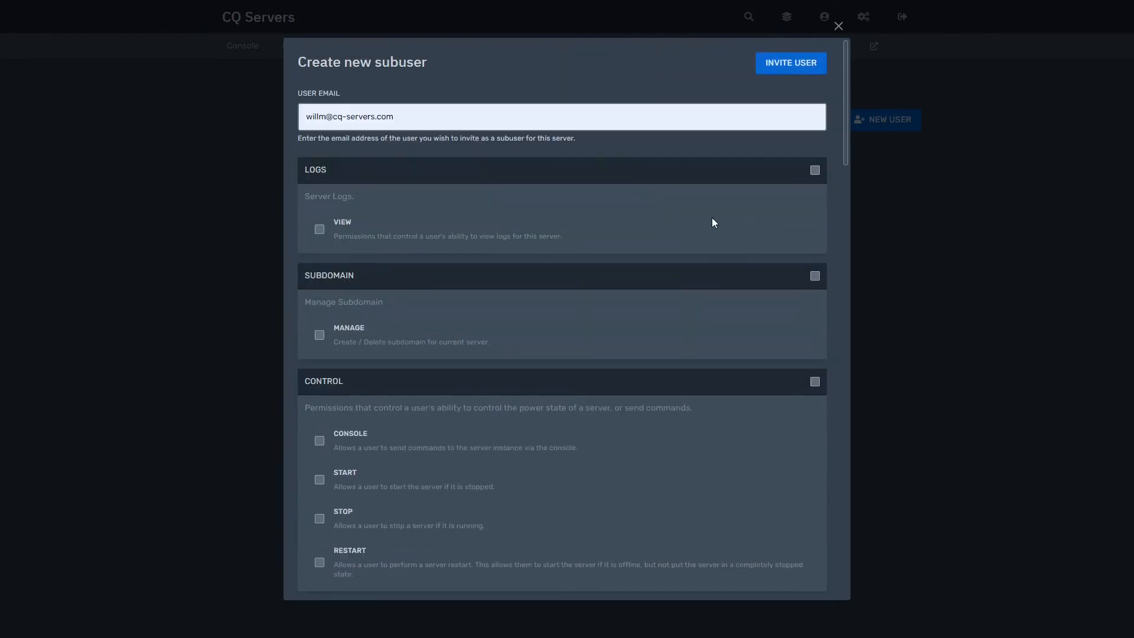
left_click(815, 171)
scroll(799, 299, "down", 2)
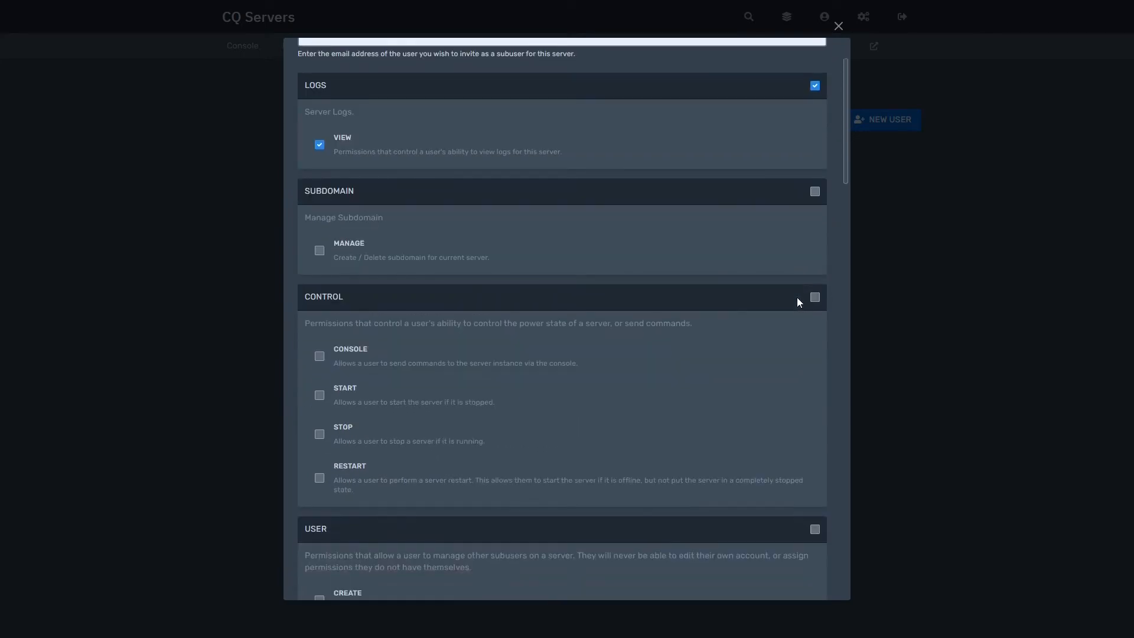
left_click(815, 192)
scroll(607, 310, "down", 10)
scroll(607, 316, "up", 8)
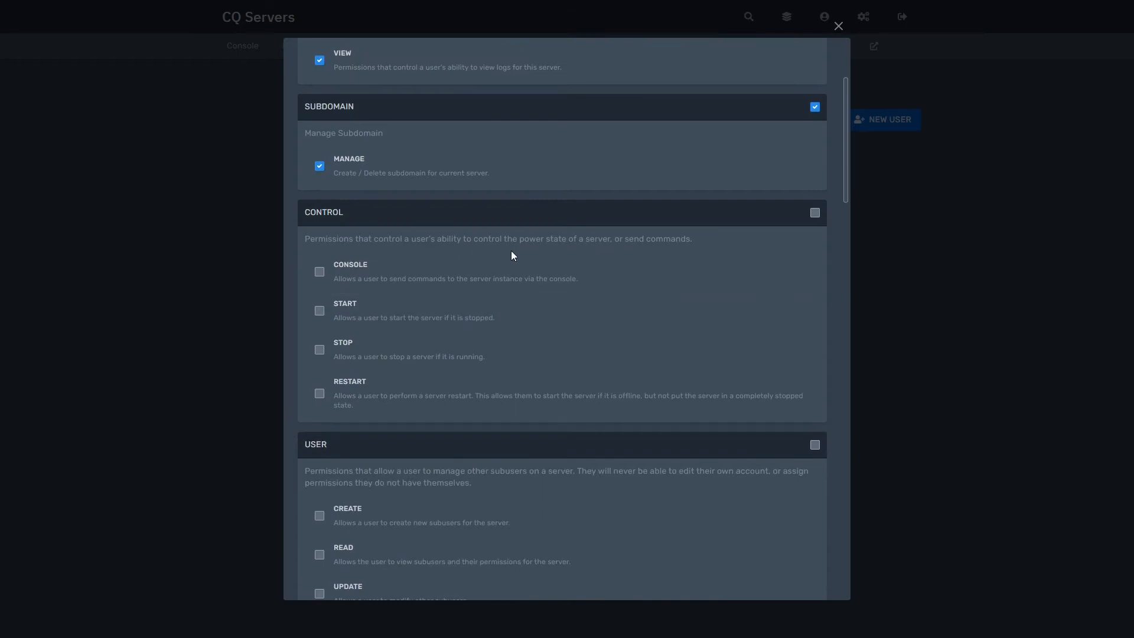
- Grant the Console, Start, Stop and Restart control permissions
left_click(815, 214)
left_click(815, 214)
left_click(322, 278)
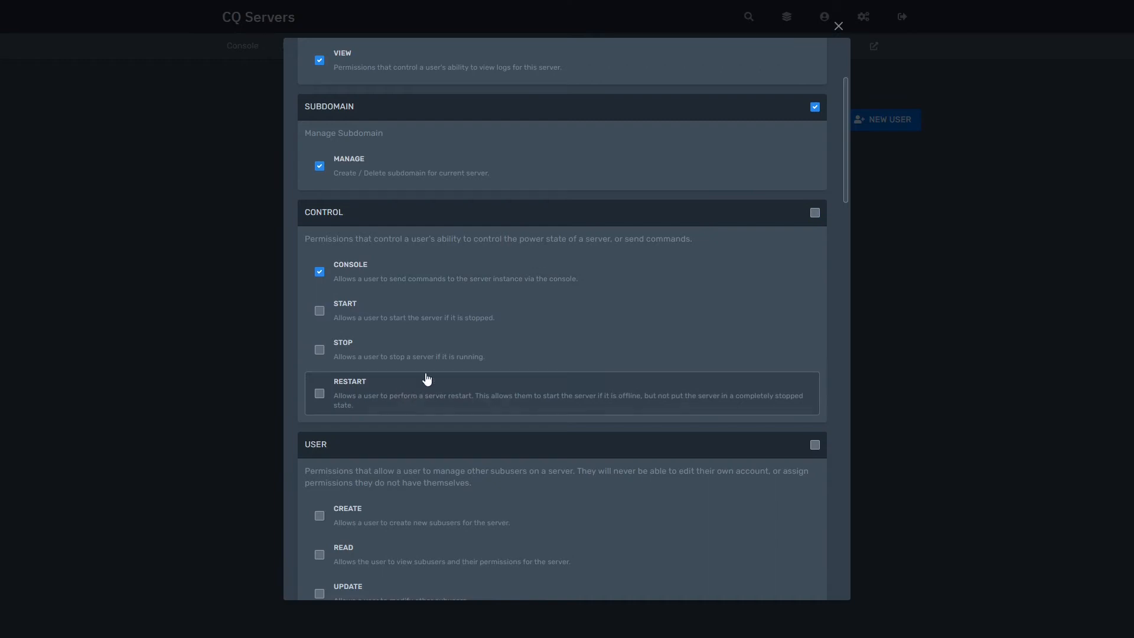
left_click(413, 275)
left_click(412, 306)
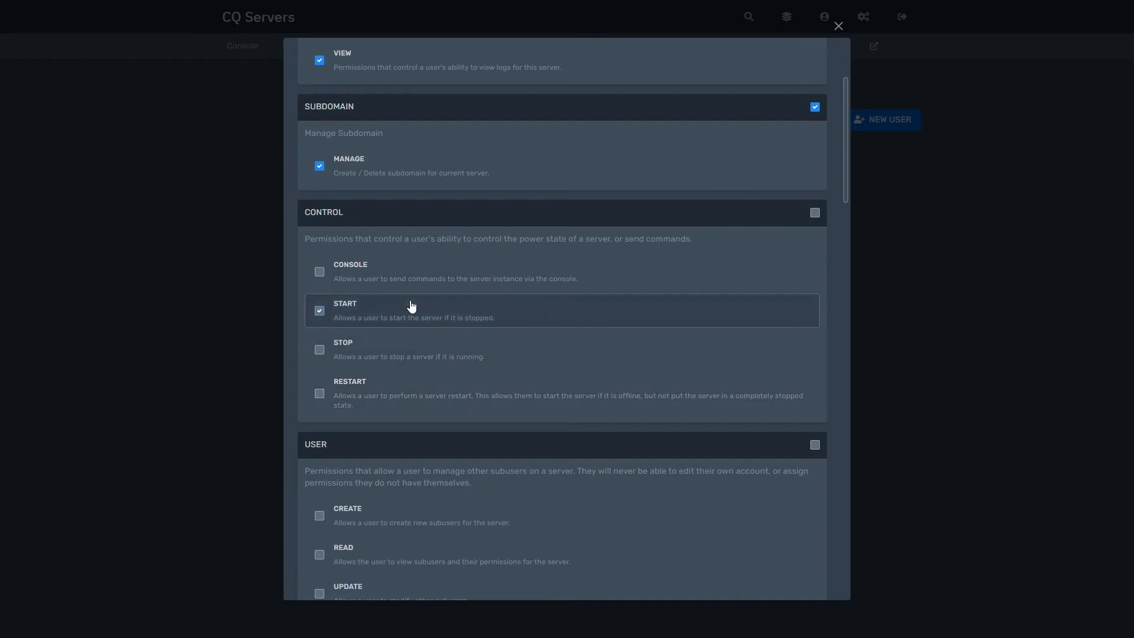
left_click(413, 352)
left_click(433, 397)
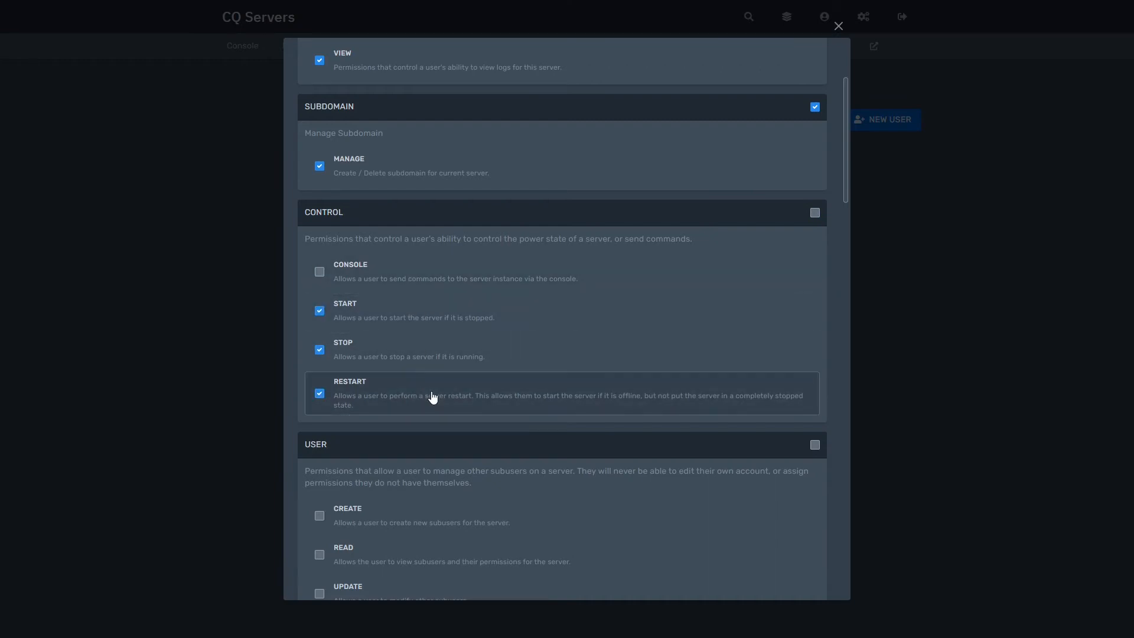
left_click(513, 286)
- Grant the subuser every file permission
scroll(517, 313, "down", 7)
scroll(519, 313, "up", 4)
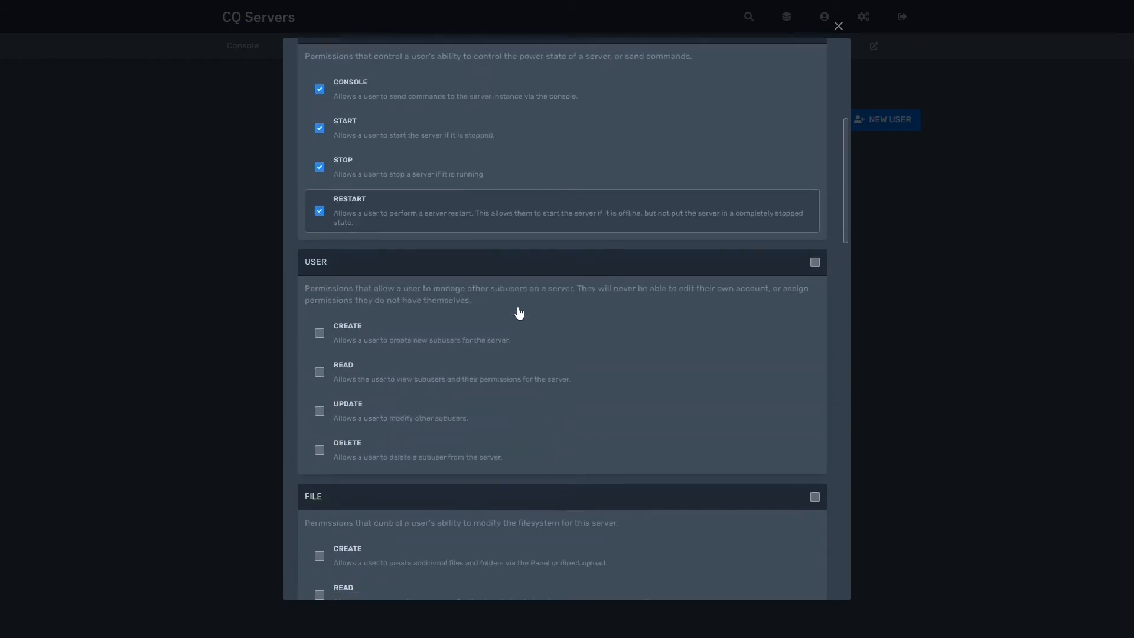
scroll(519, 313, "down", 1)
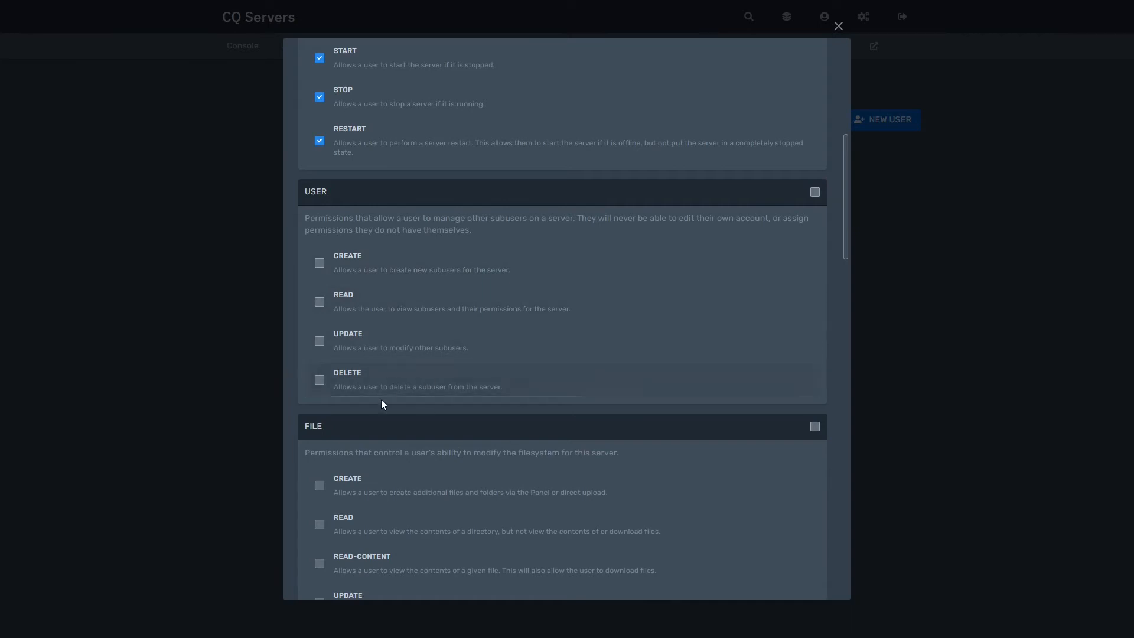
scroll(399, 384, "down", 5)
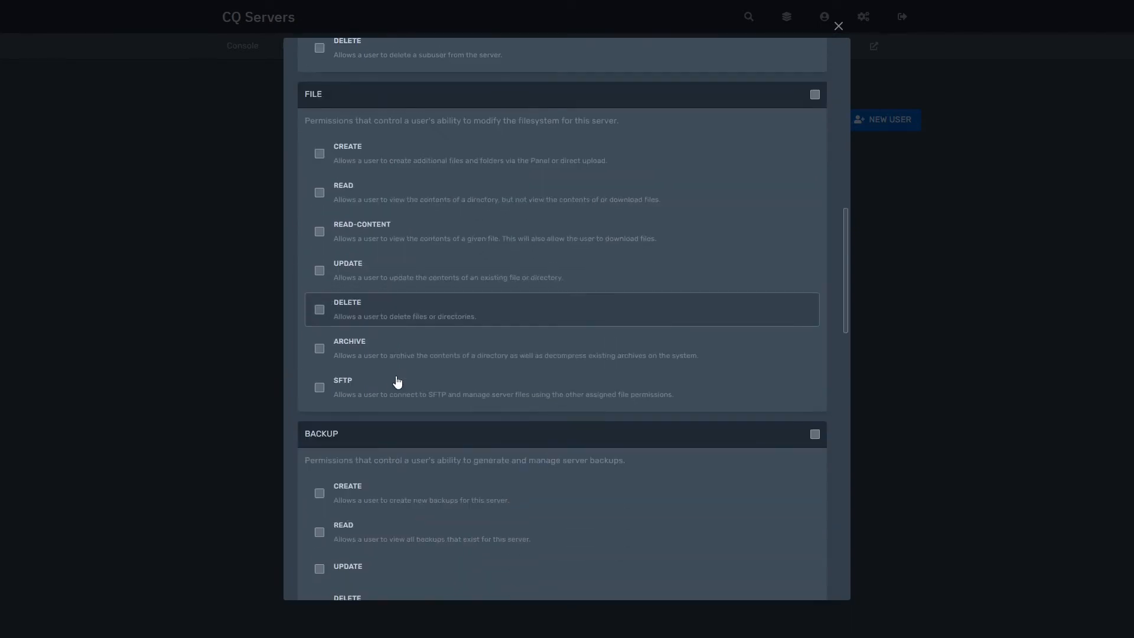
scroll(408, 362, "up", 6)
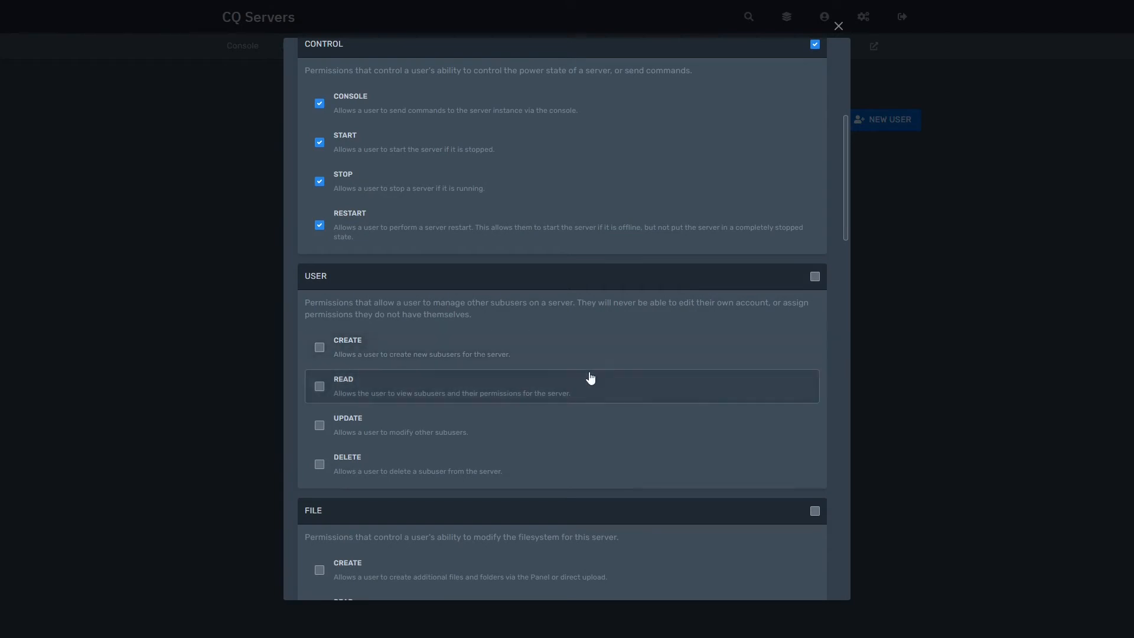
scroll(484, 413, "down", 4)
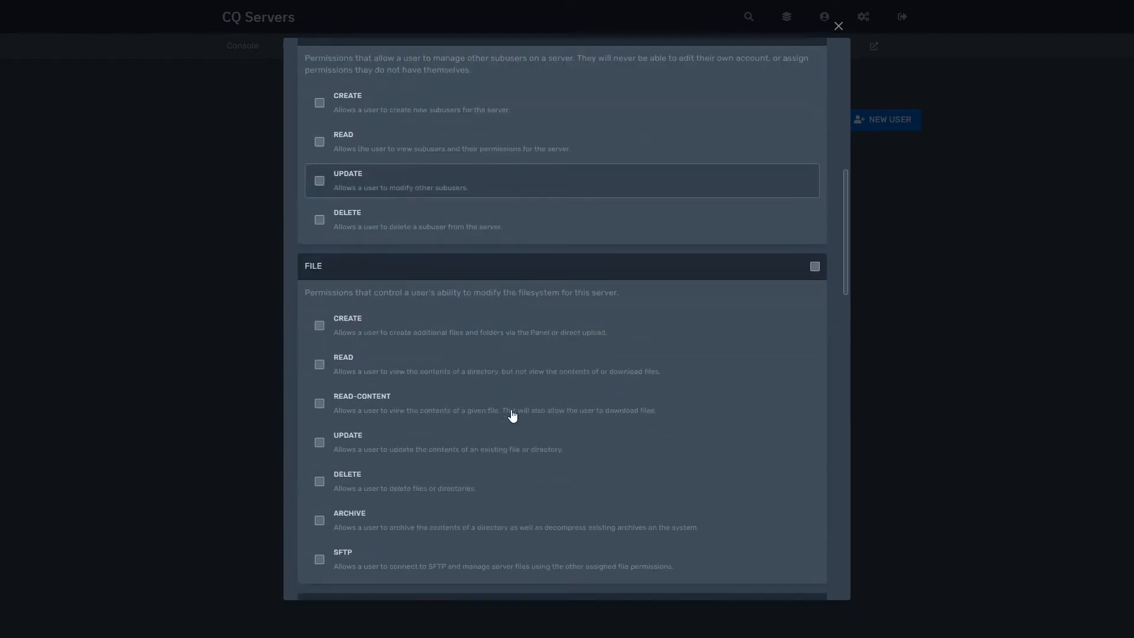
scroll(512, 416, "down", 2)
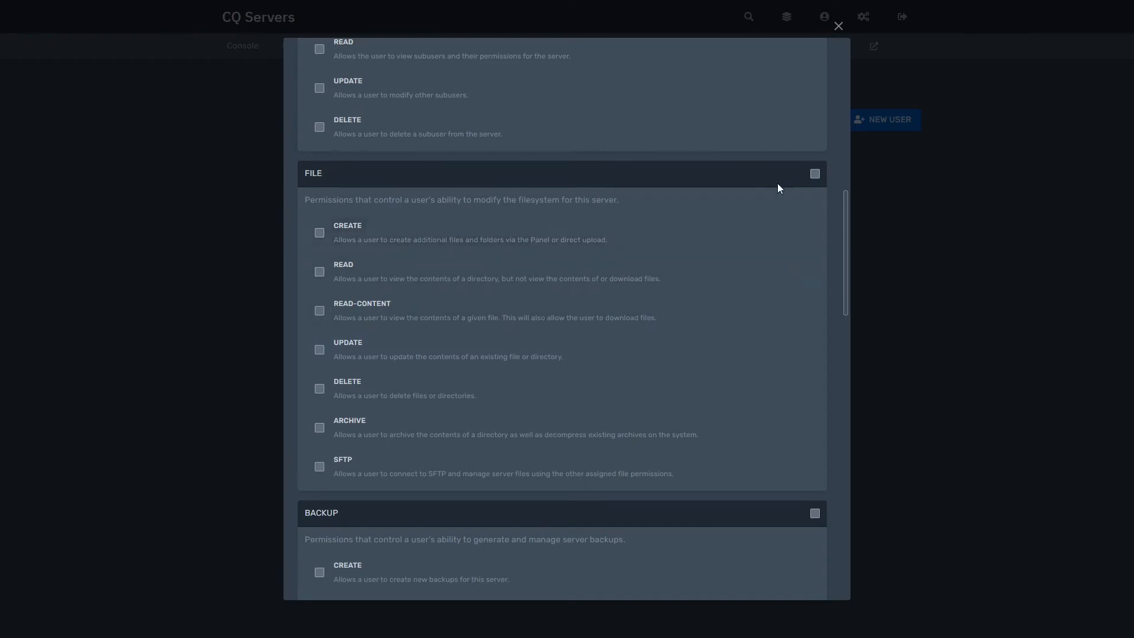
left_click(815, 174)
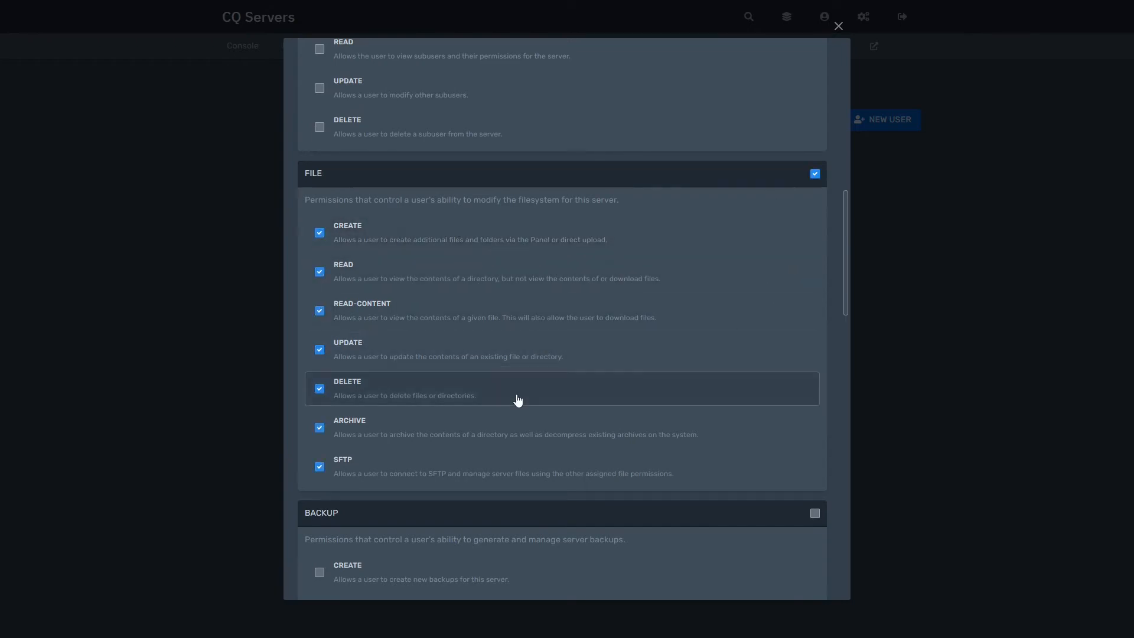
scroll(517, 400, "down", 4)
scroll(517, 397, "down", 3)
scroll(516, 398, "up", 1)
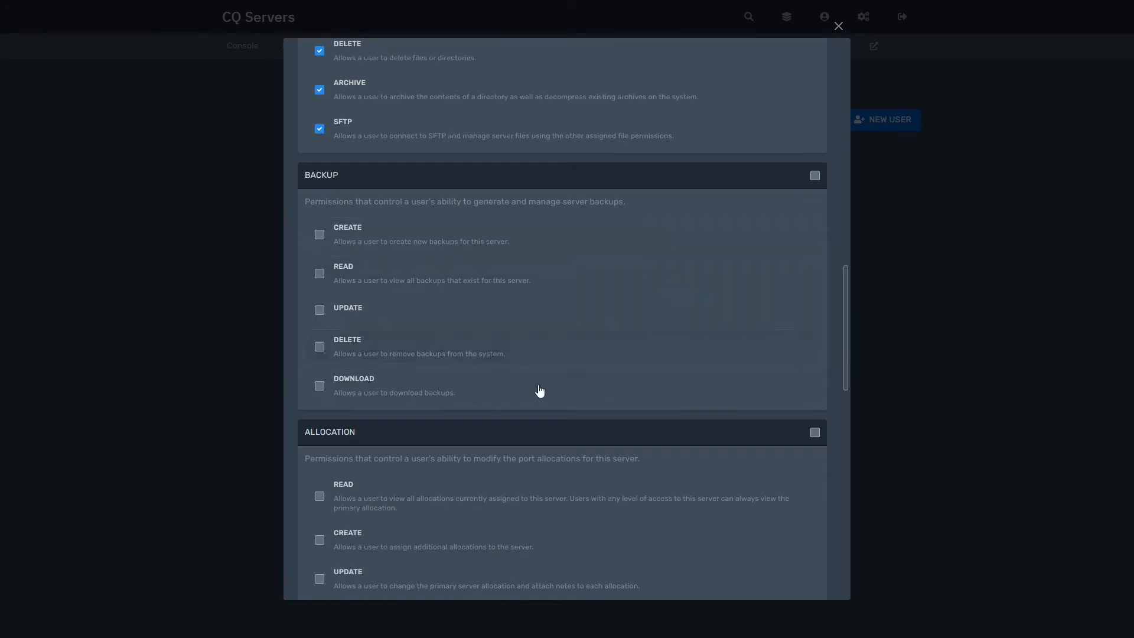
scroll(540, 390, "down", 1)
scroll(543, 391, "down", 4)
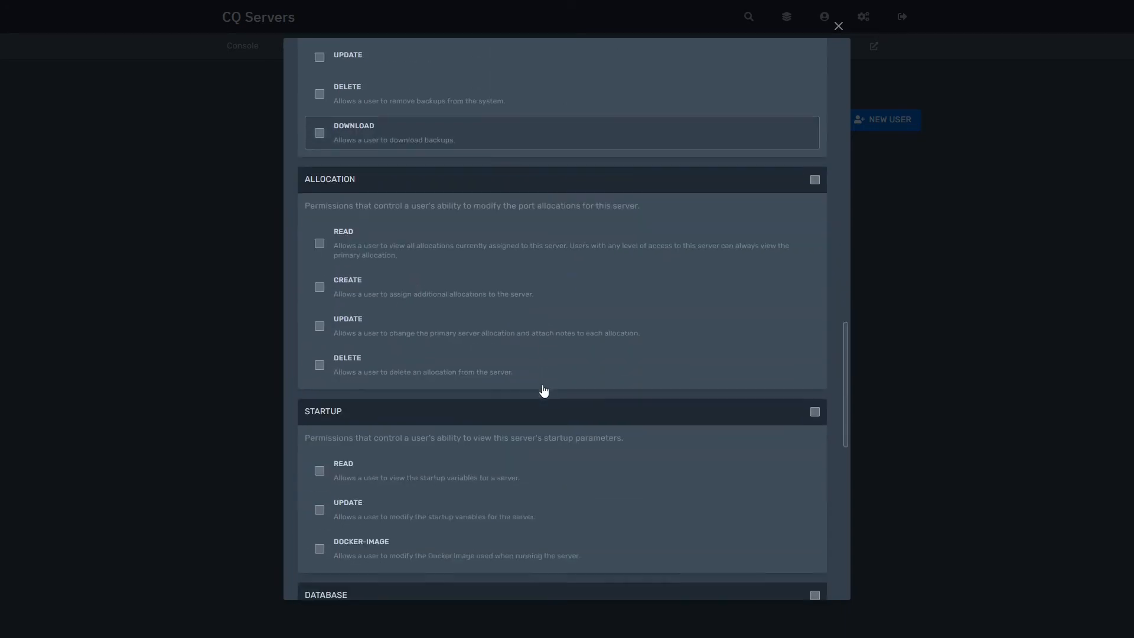
left_click_drag(356, 178, 302, 178)
left_click(322, 175)
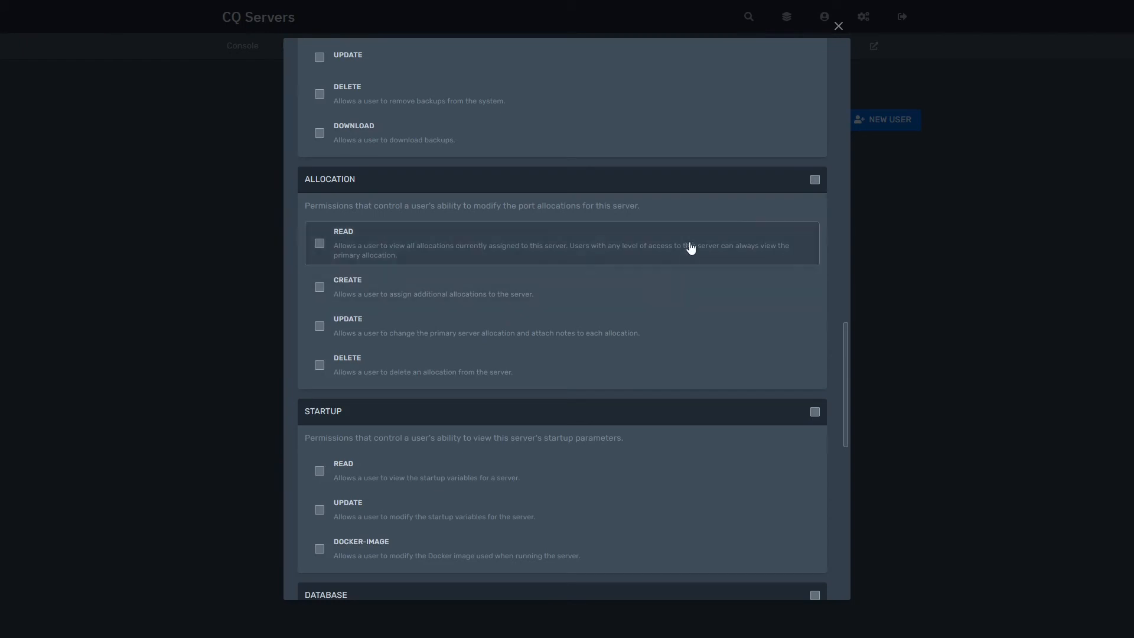
- Grant every port allocation permission
left_click(815, 182)
scroll(634, 305, "down", 2)
scroll(634, 305, "up", 1)
scroll(633, 298, "up", 1)
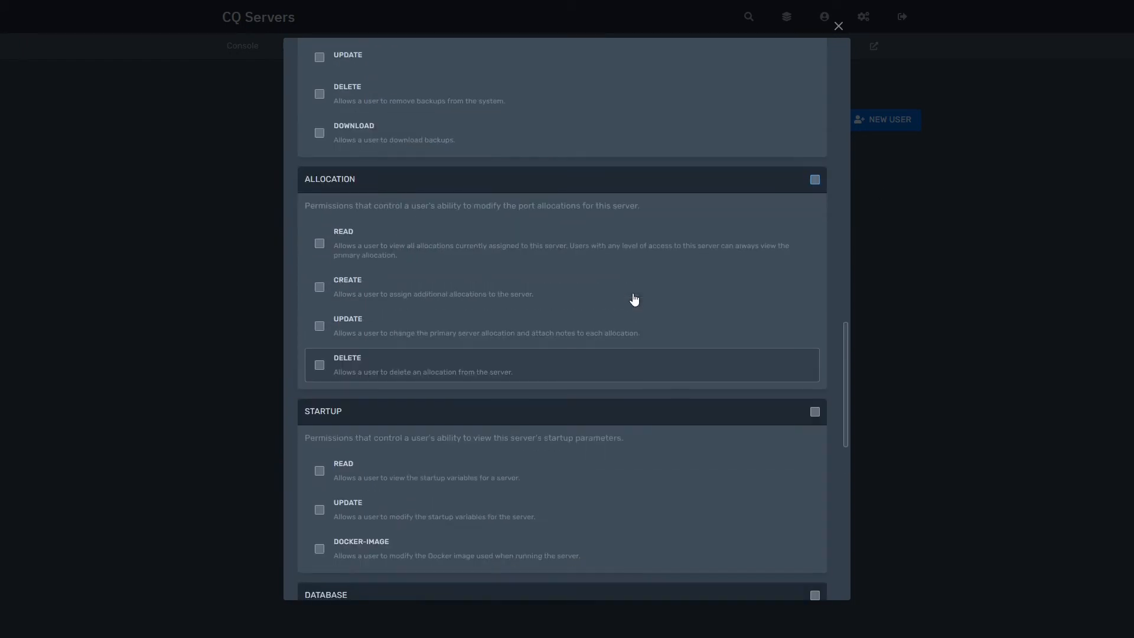
scroll(634, 300, "down", 4)
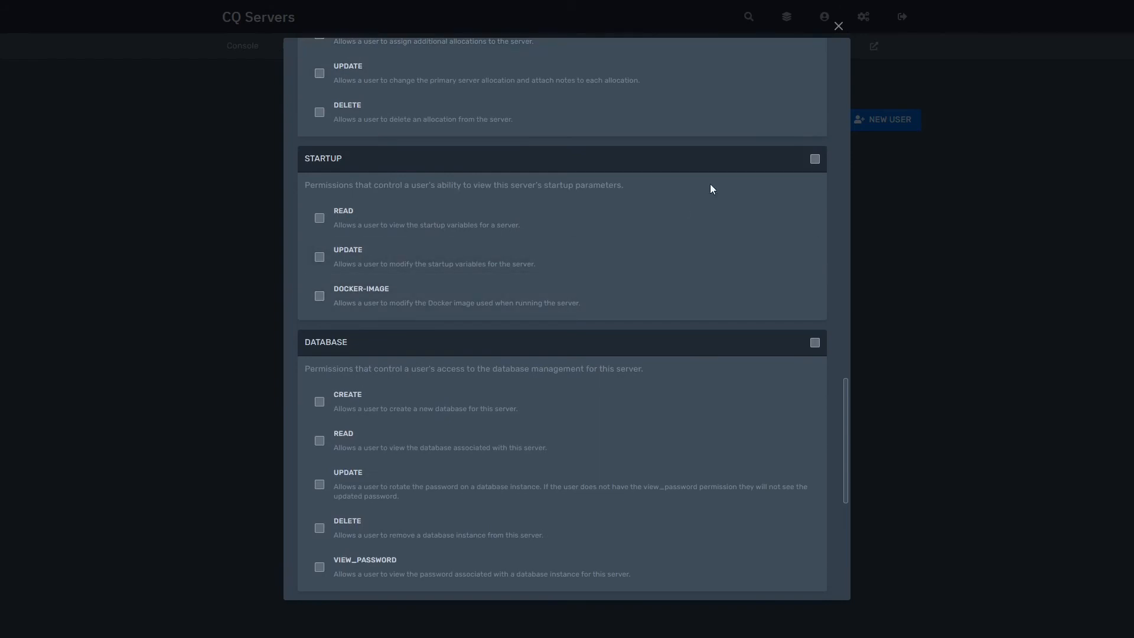
scroll(711, 187, "up", 3)
left_click(814, 94)
scroll(714, 276, "down", 2)
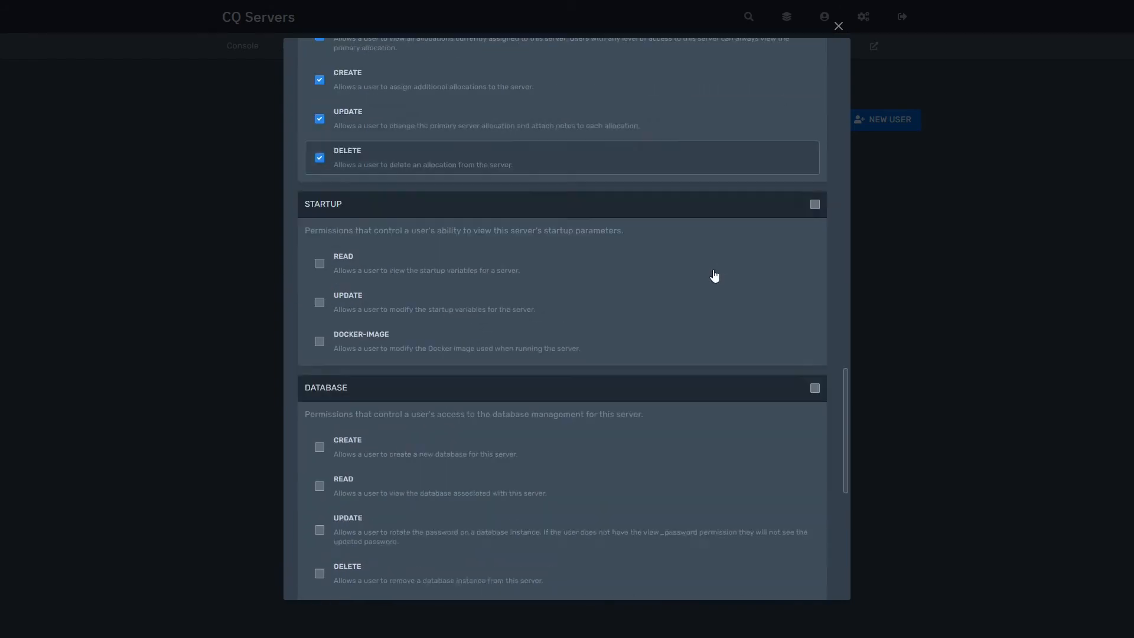
scroll(714, 276, "down", 2)
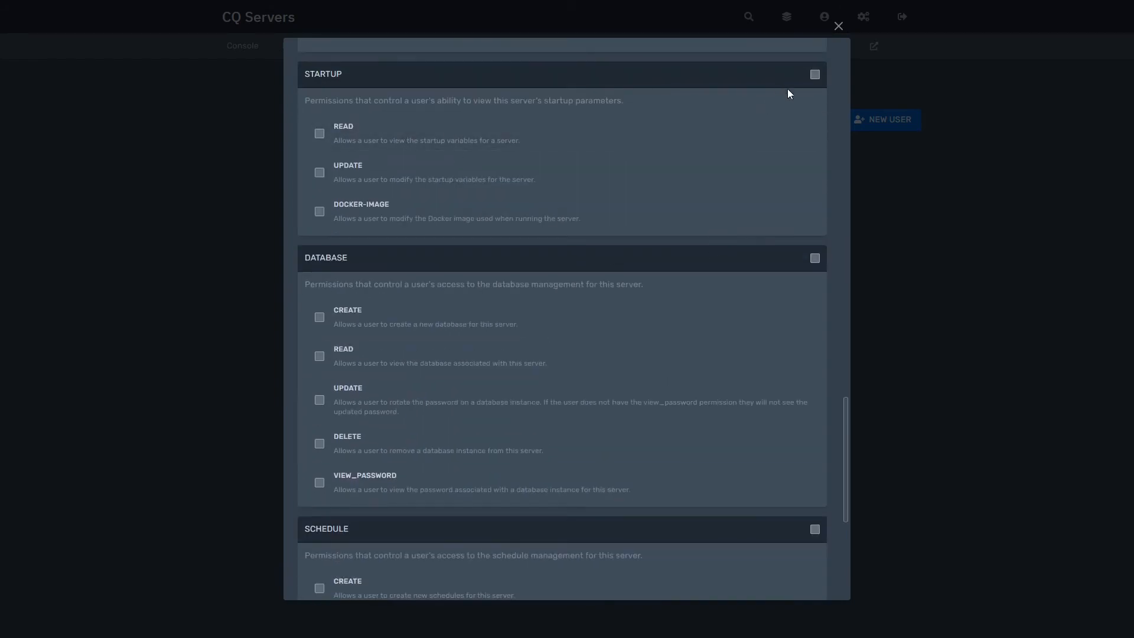
- Grant all startup, database and schedule permissions and send the invite
left_click(814, 75)
scroll(580, 183, "down", 3)
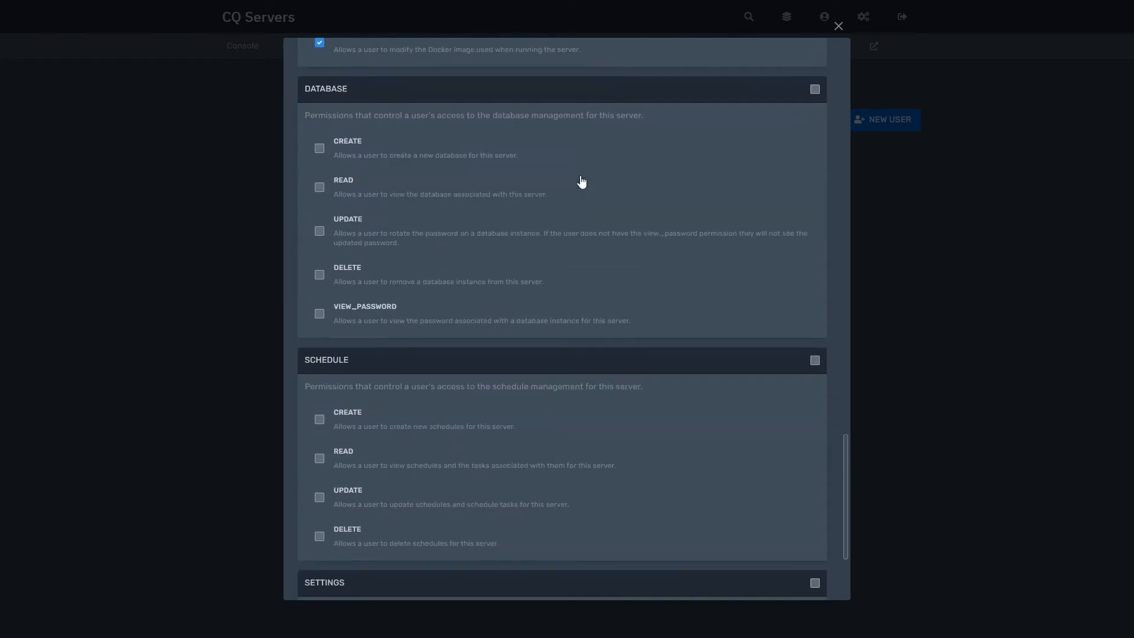
left_click(814, 89)
scroll(530, 253, "down", 3)
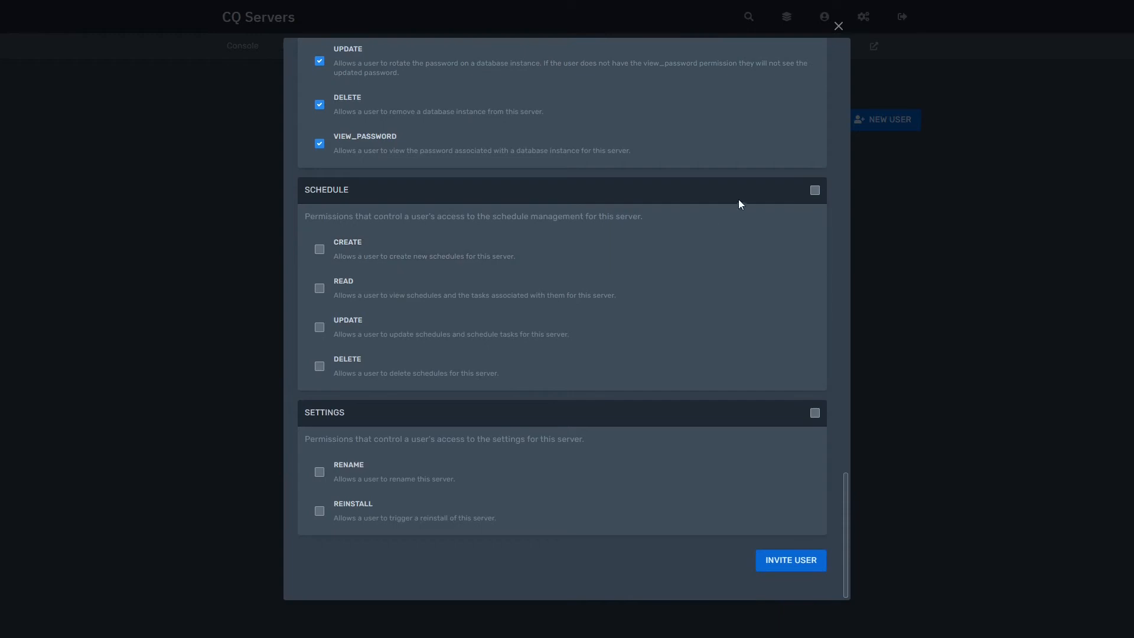
left_click(818, 192)
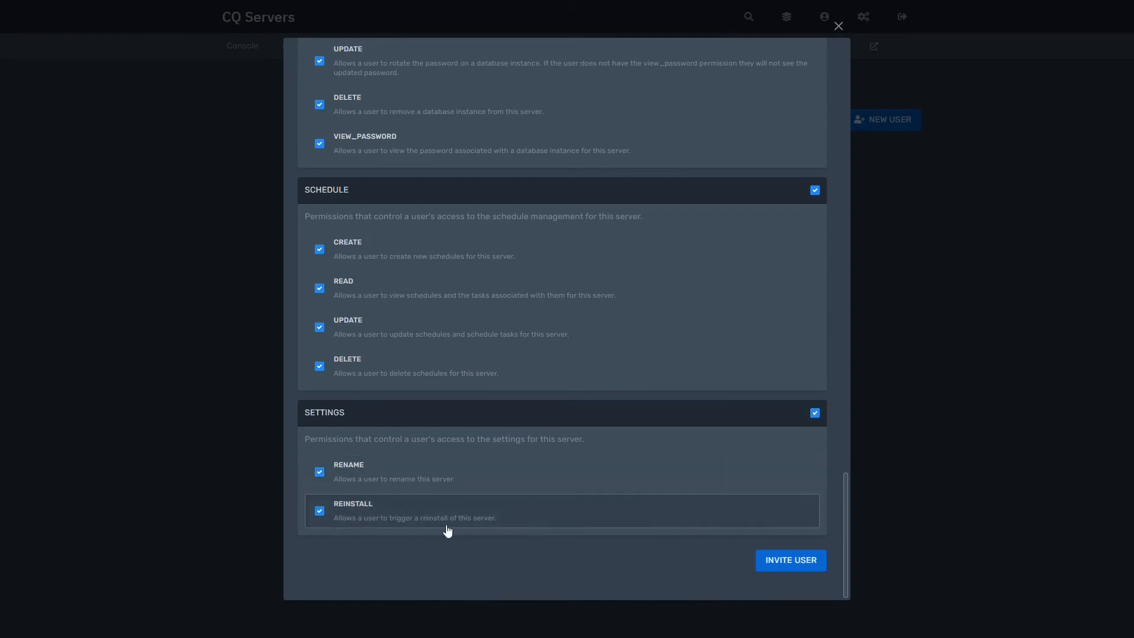
left_click(792, 560)
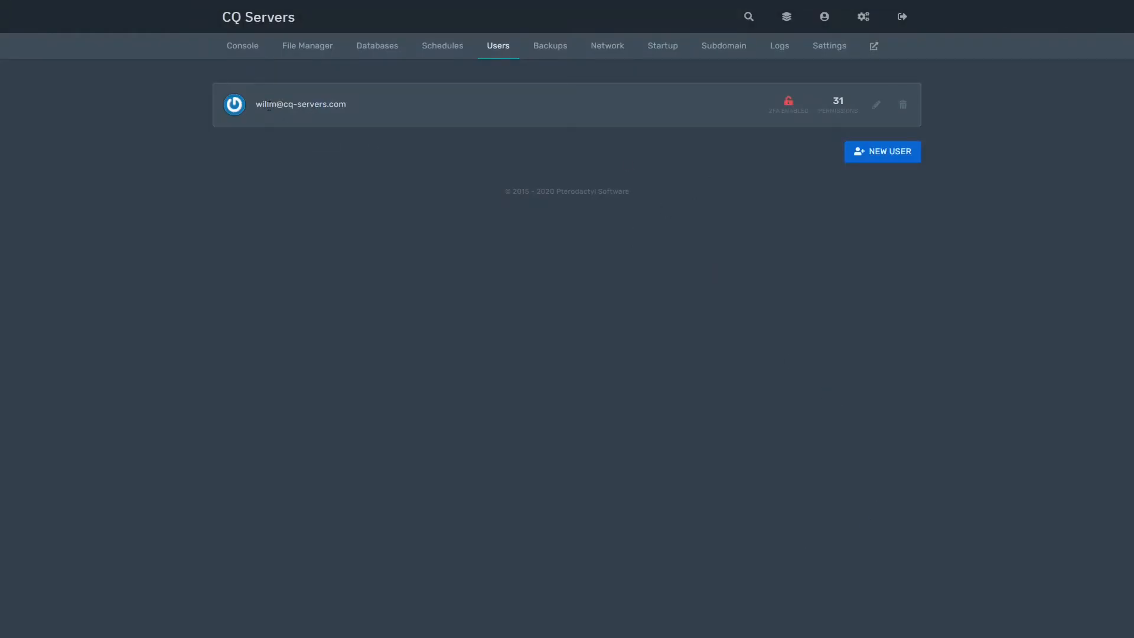
left_click_drag(258, 104, 366, 105)
- Review the subuser's permissions without saving, delete the subuser, then go to Backups
left_click(367, 105)
left_click(877, 105)
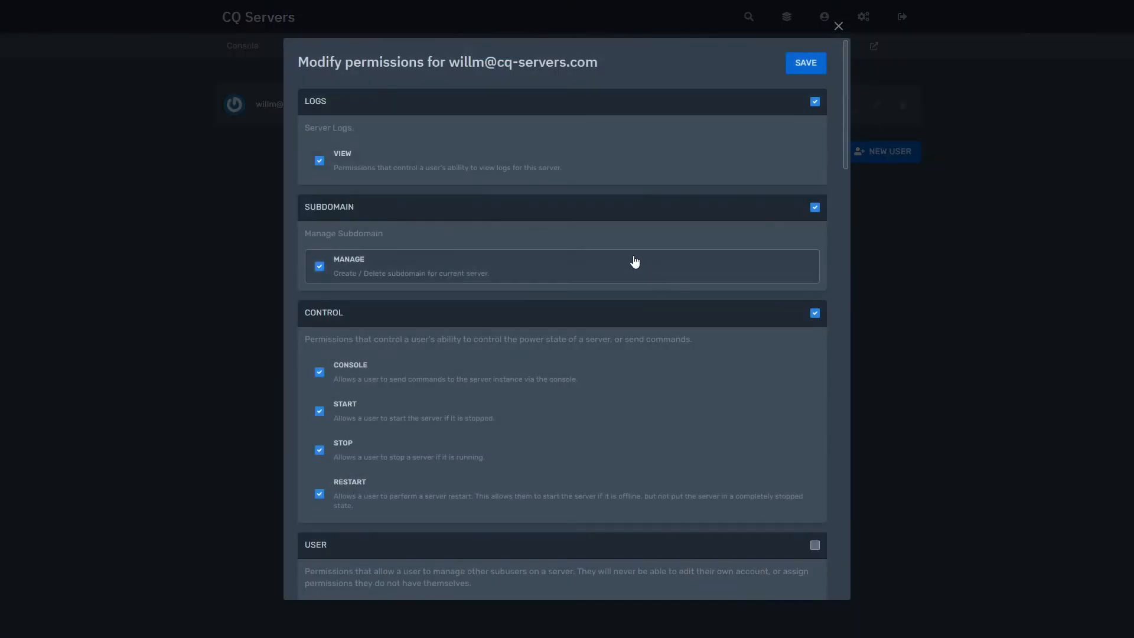
scroll(679, 266, "down", 8)
scroll(679, 266, "up", 8)
left_click(987, 278)
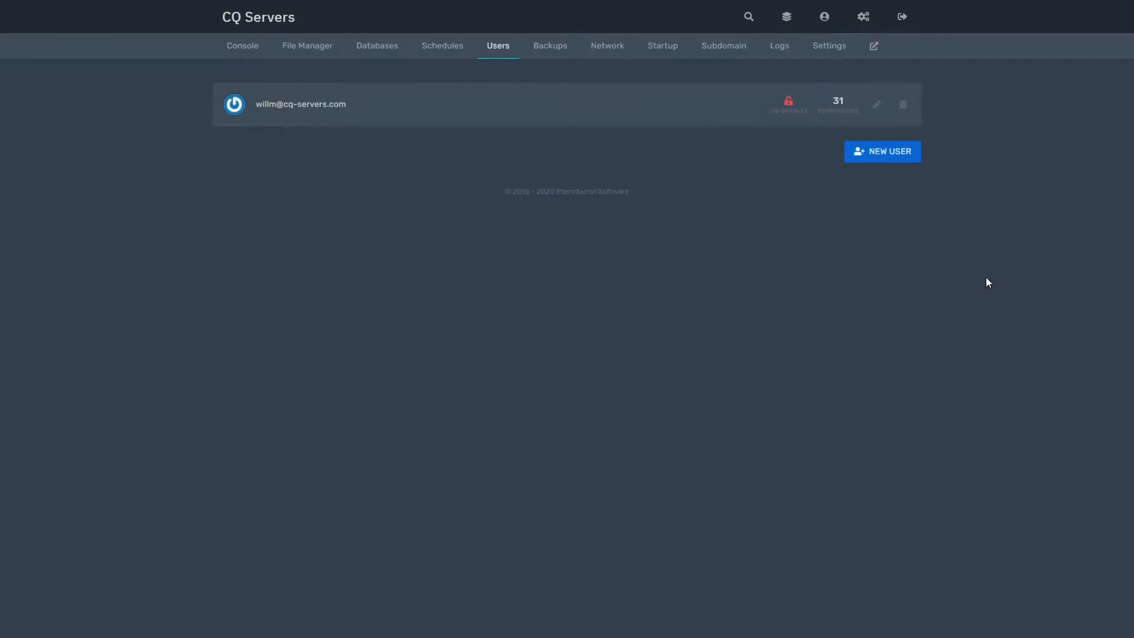
left_click(903, 105)
left_click(785, 212)
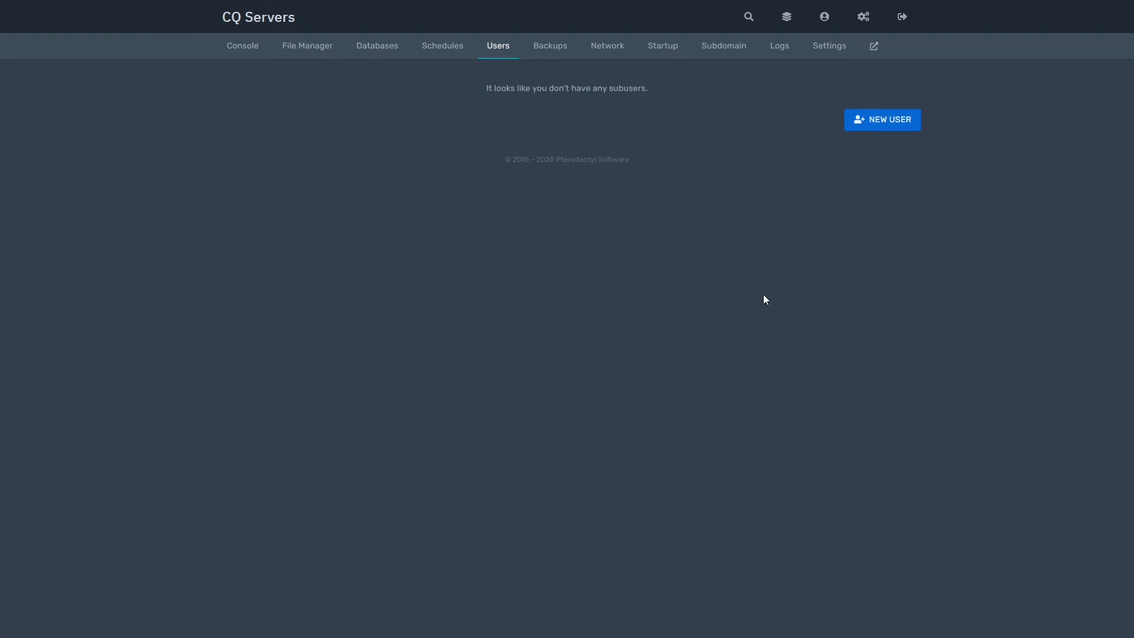
left_click(562, 51)
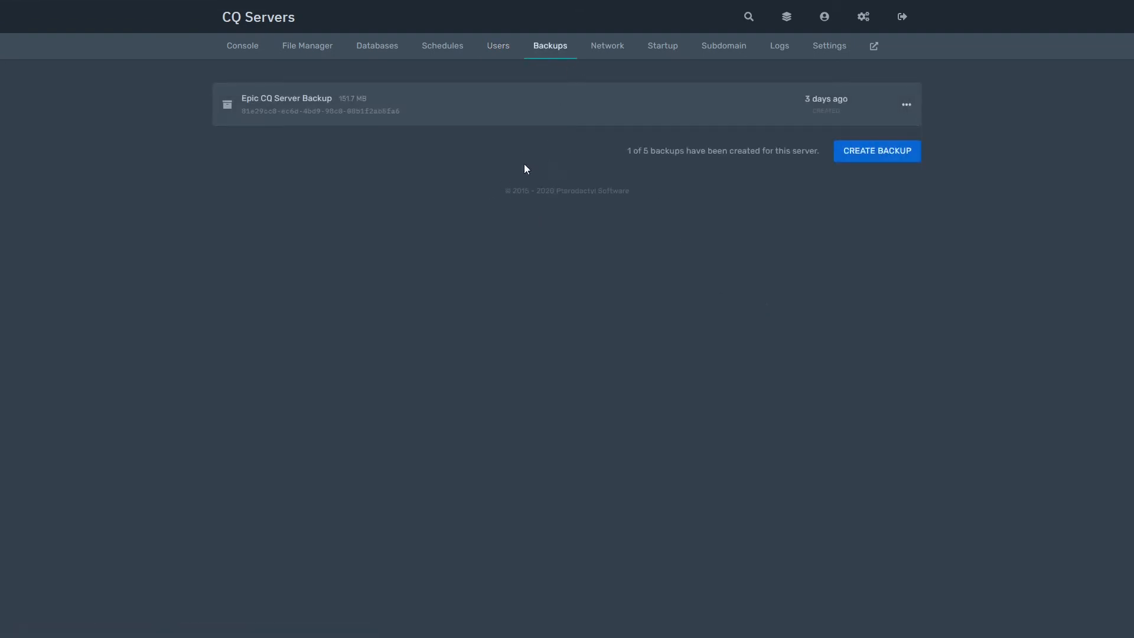
- Start a new server backup named 'CQ Servers'
left_click(895, 156)
left_click(561, 189)
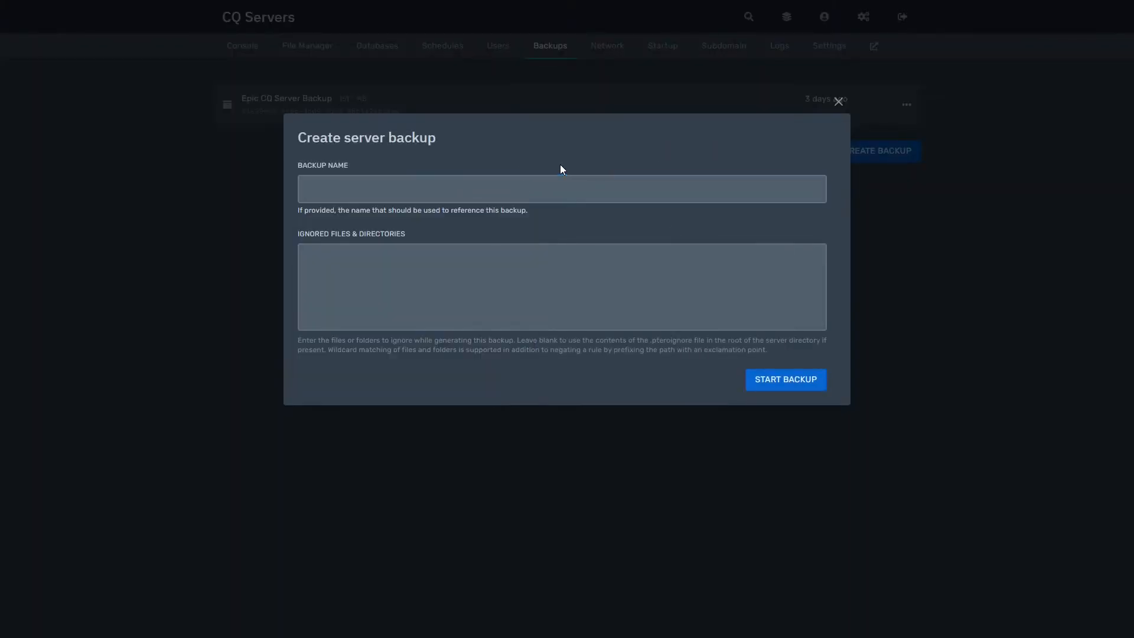
left_click(615, 187)
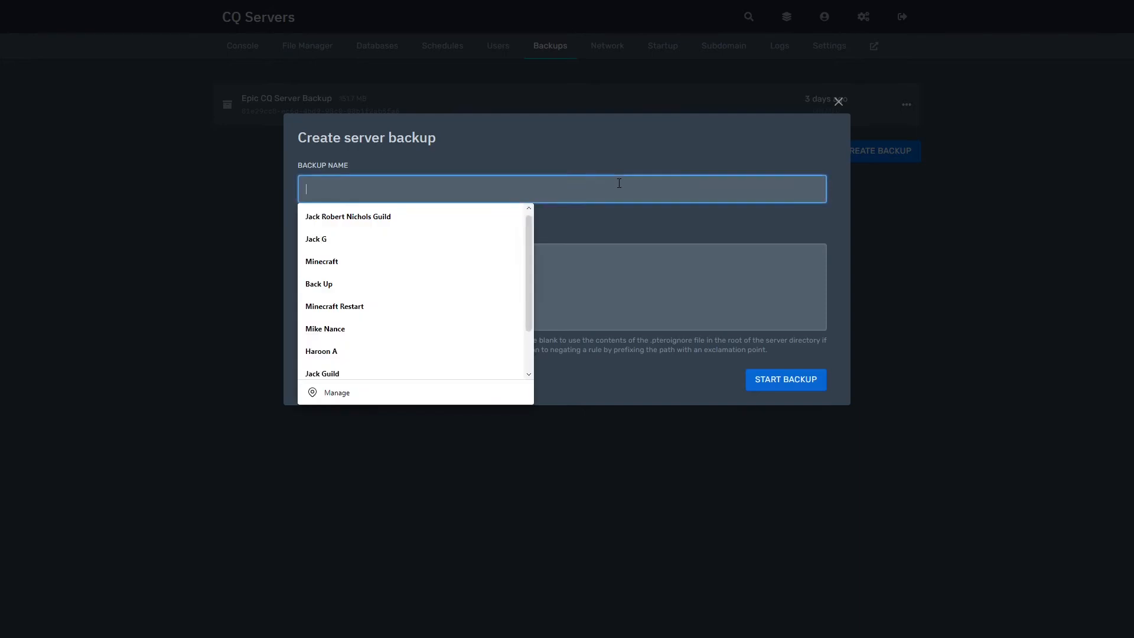
type("CQ Servers")
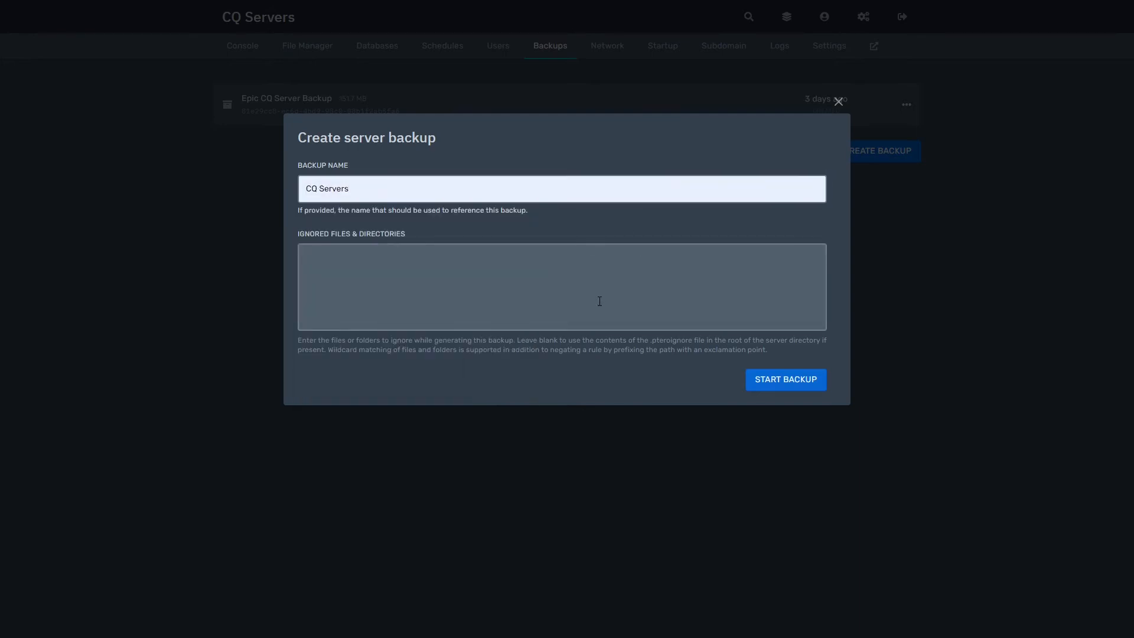
left_click(580, 262)
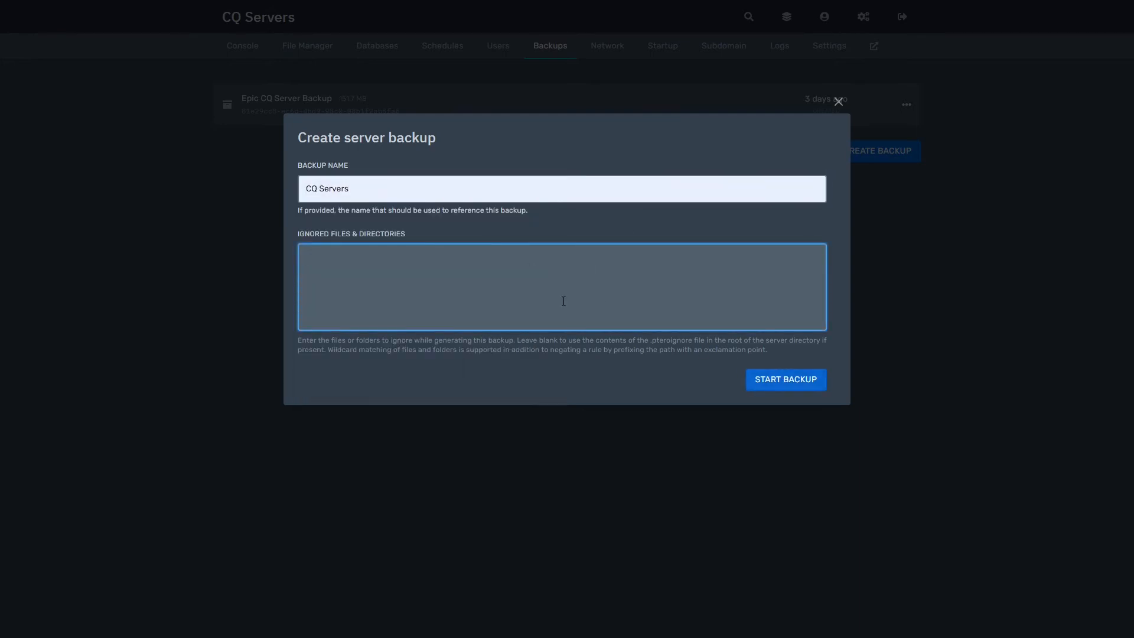
left_click(775, 380)
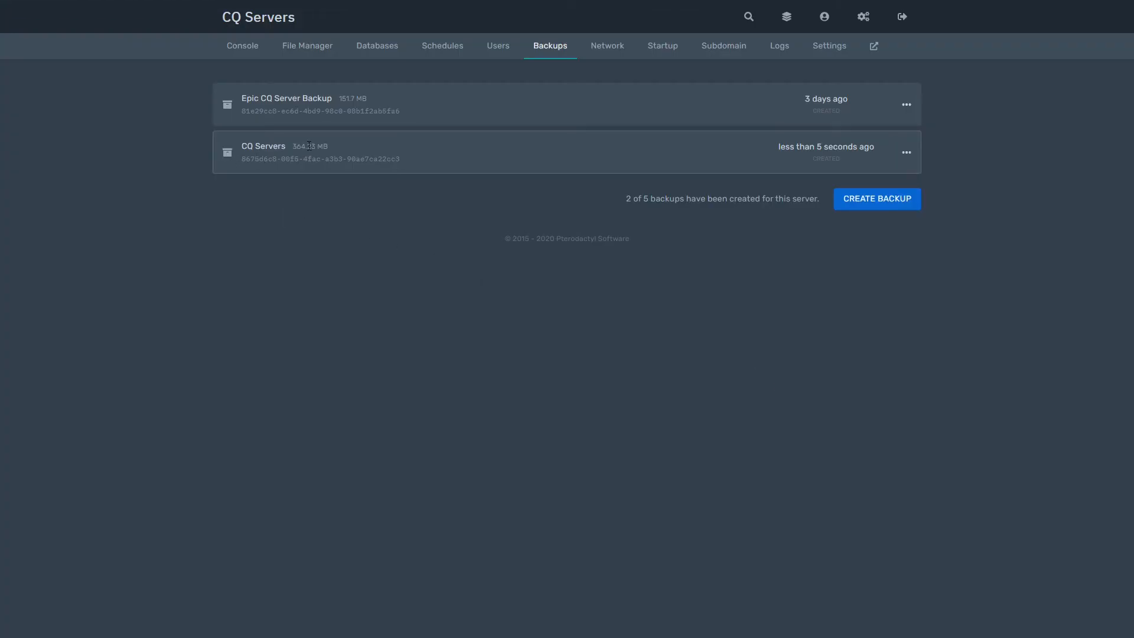
- Inspect the new 364.23 MB CQ Servers backup and its actions menu
left_click_drag(328, 146, 287, 145)
left_click(326, 136)
triple_click(326, 136)
left_click(329, 138)
left_click(906, 152)
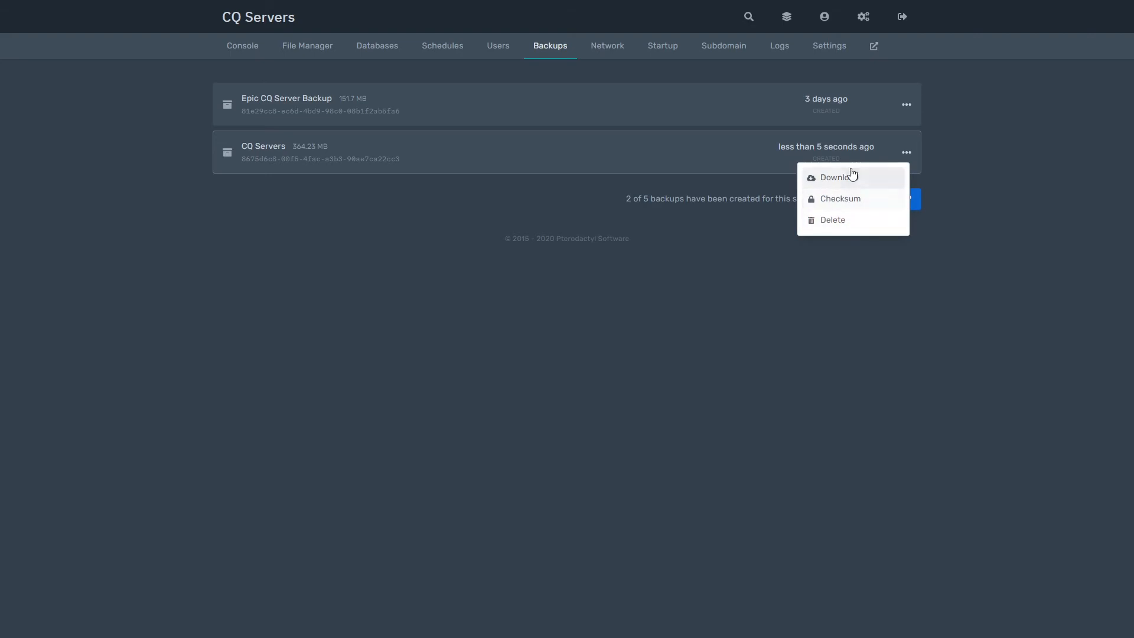
left_click(963, 178)
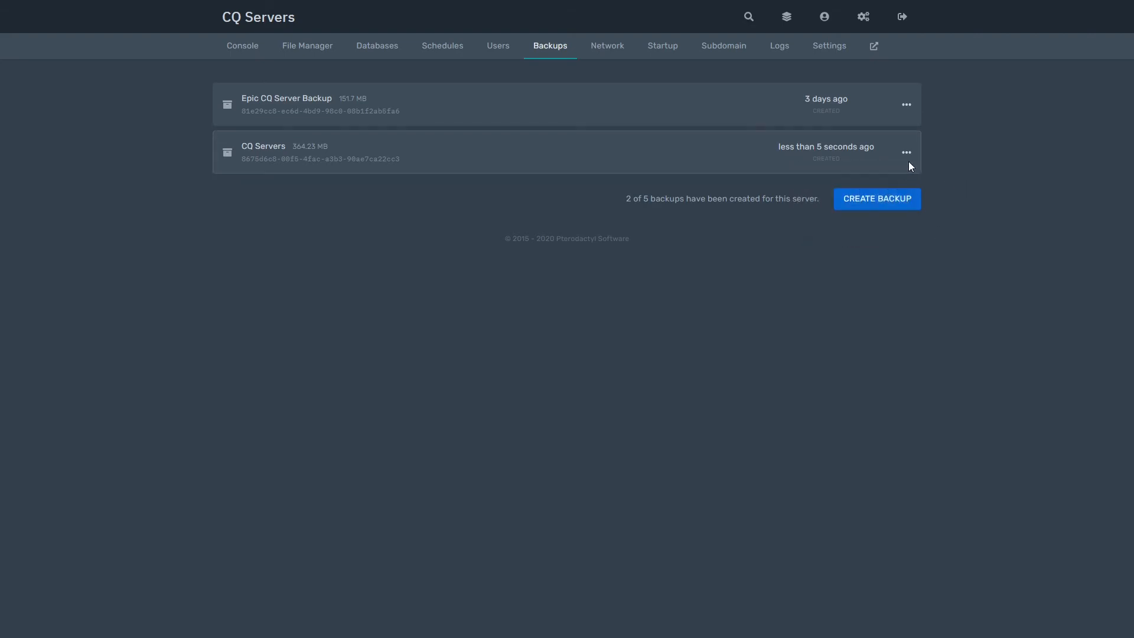
- Copy 195.201.168.194 from the Network allocations, check port 19132, then go to Startup
left_click(610, 47)
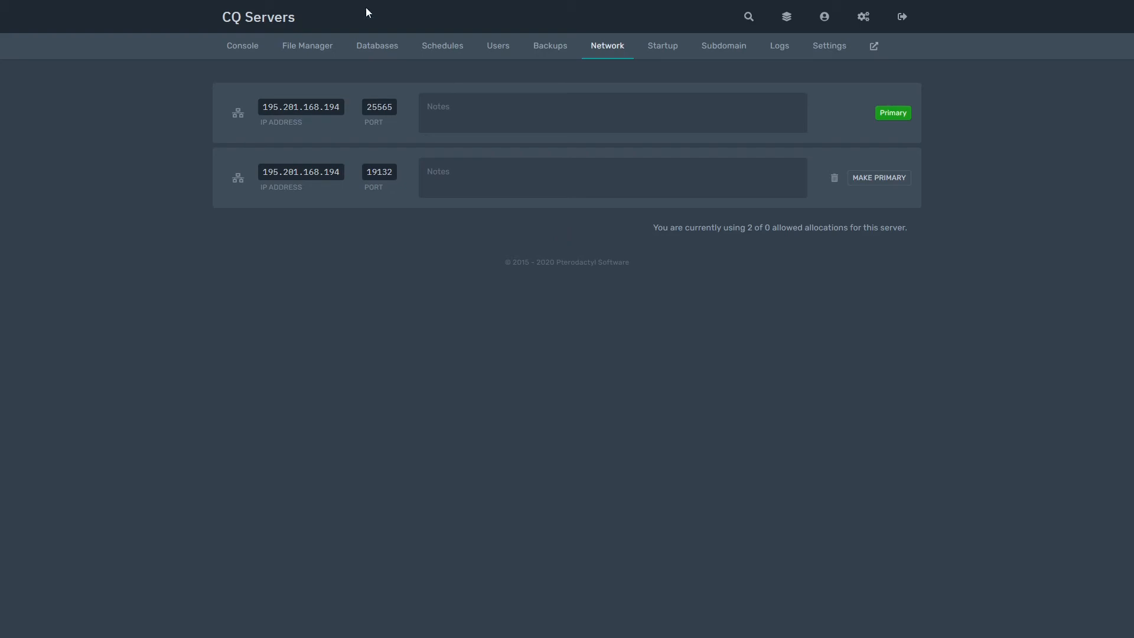
left_click(312, 108)
double_click(385, 172)
left_click_drag(387, 171, 406, 164)
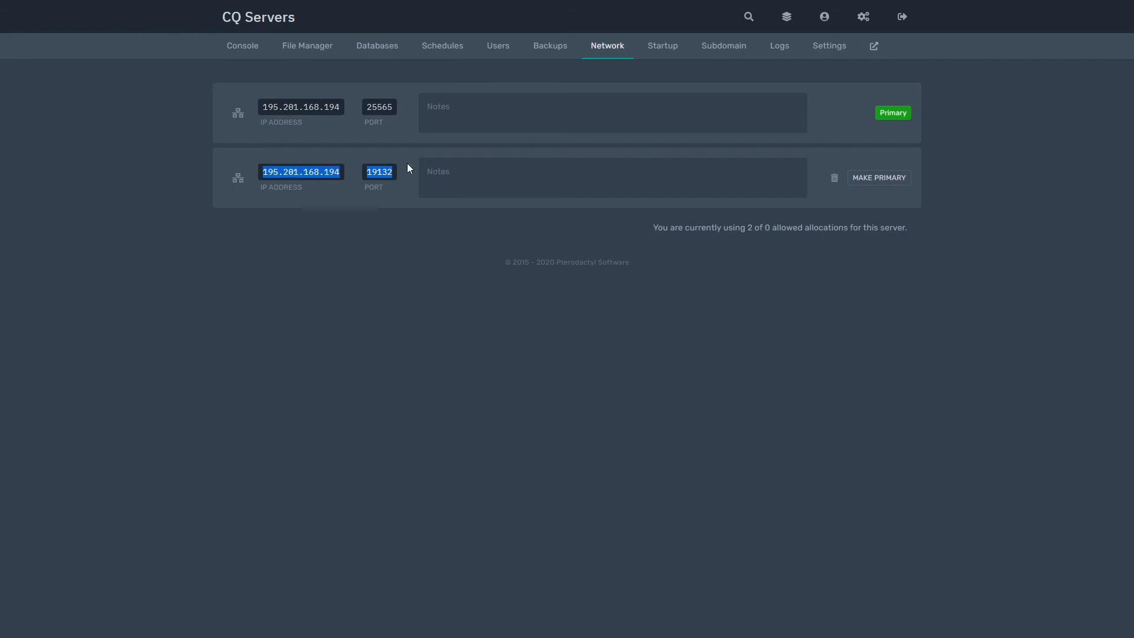
left_click(727, 103)
left_click(940, 179)
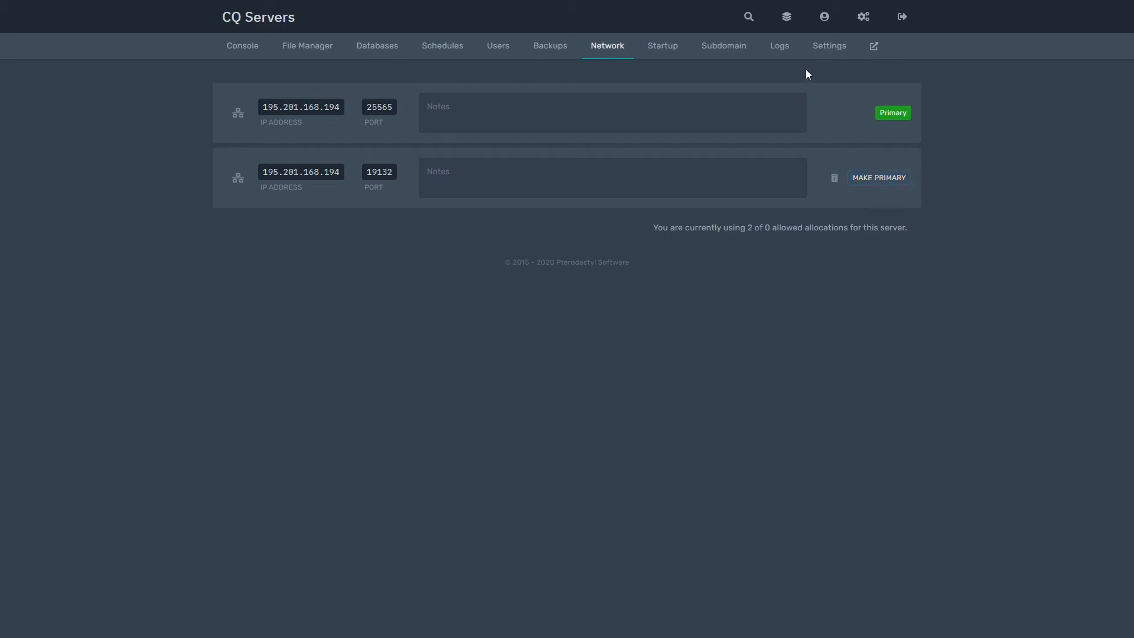
left_click(664, 47)
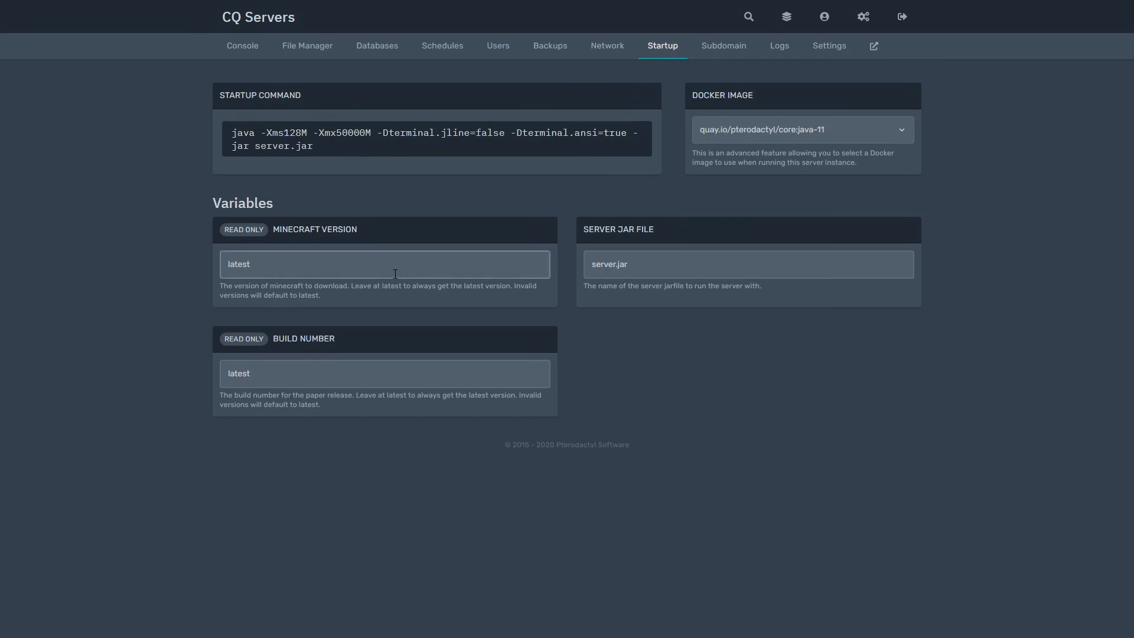
- Inspect the Server Jar File value server.jar, leaving it unchanged
left_click(659, 268)
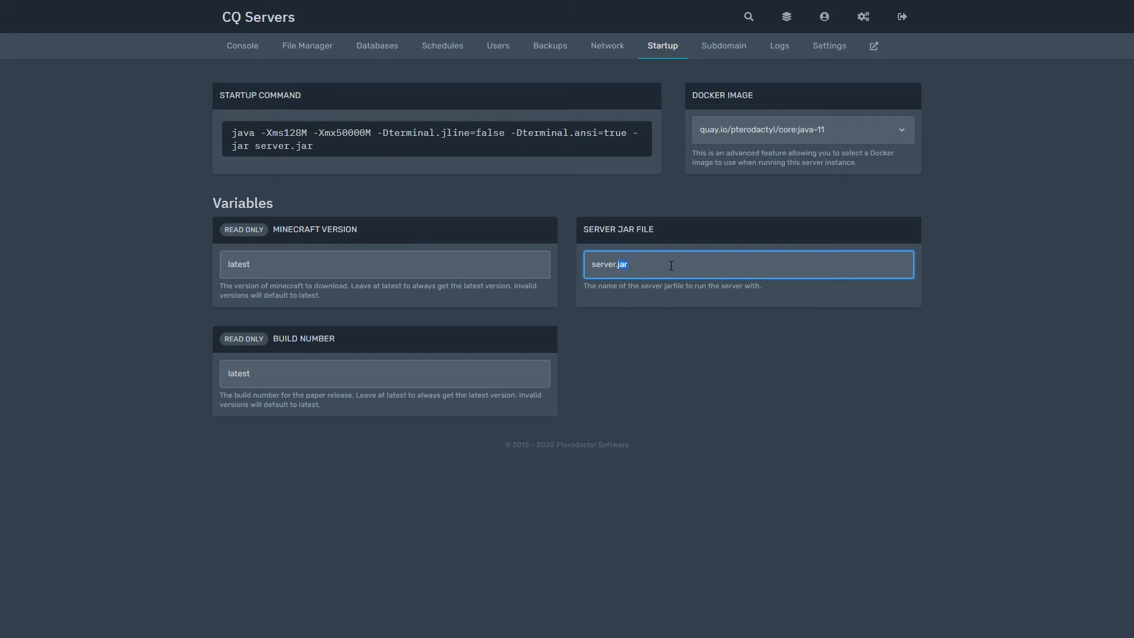
triple_click(671, 266)
left_click(688, 267)
left_click(566, 267)
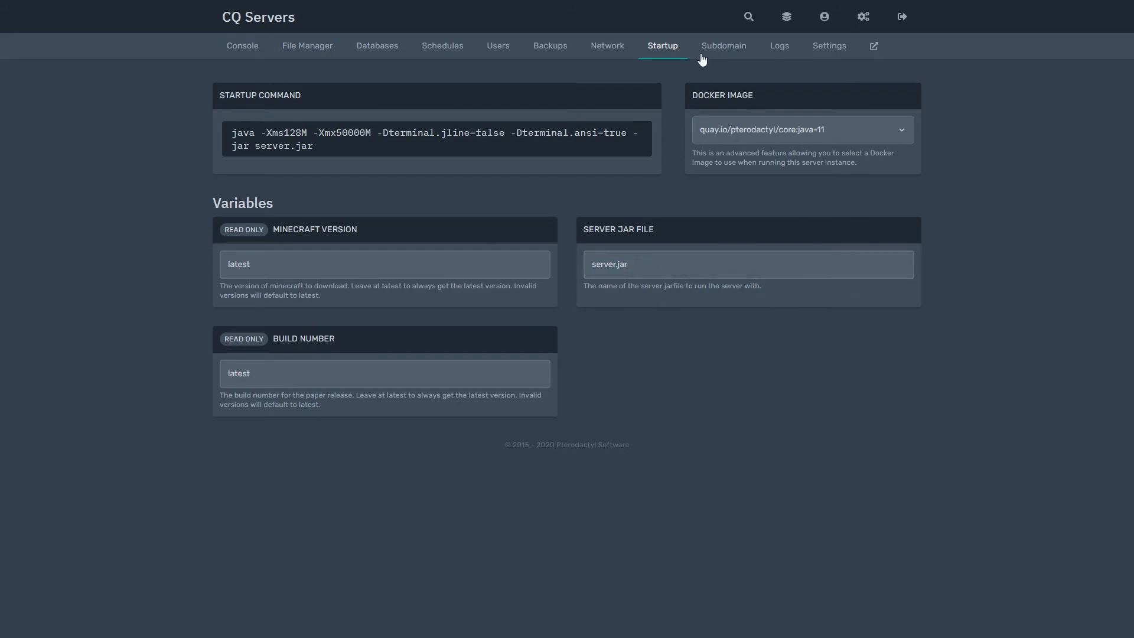
- Switch the Docker image to core:java, restore core:java-11, and return to the console
double_click(756, 94)
left_click(775, 129)
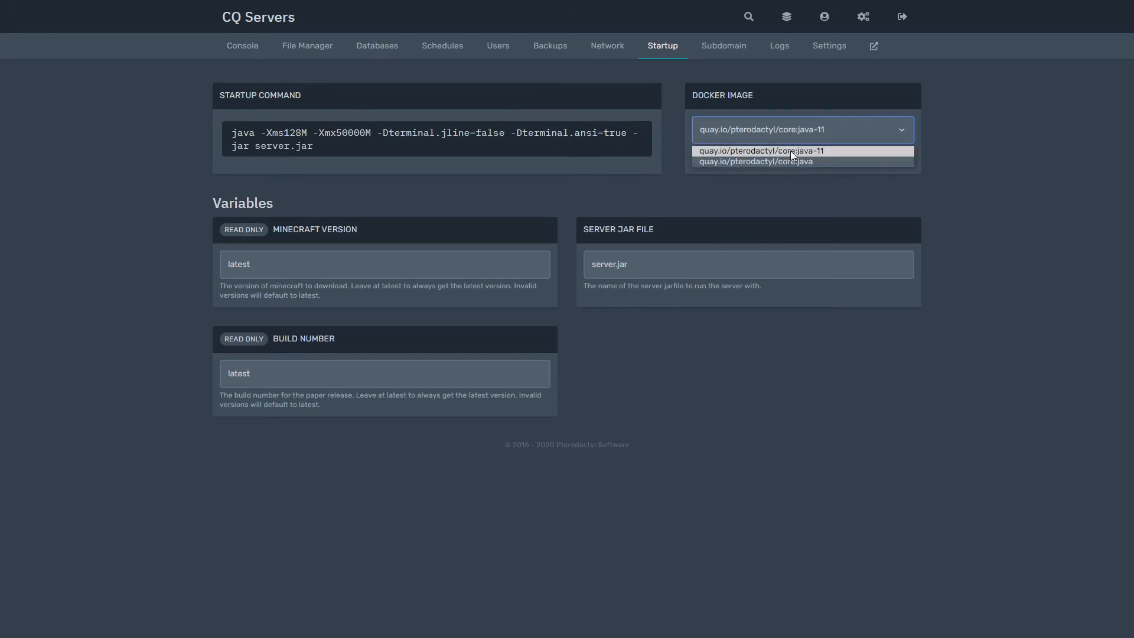
left_click(790, 133)
left_click(790, 133)
left_click(794, 161)
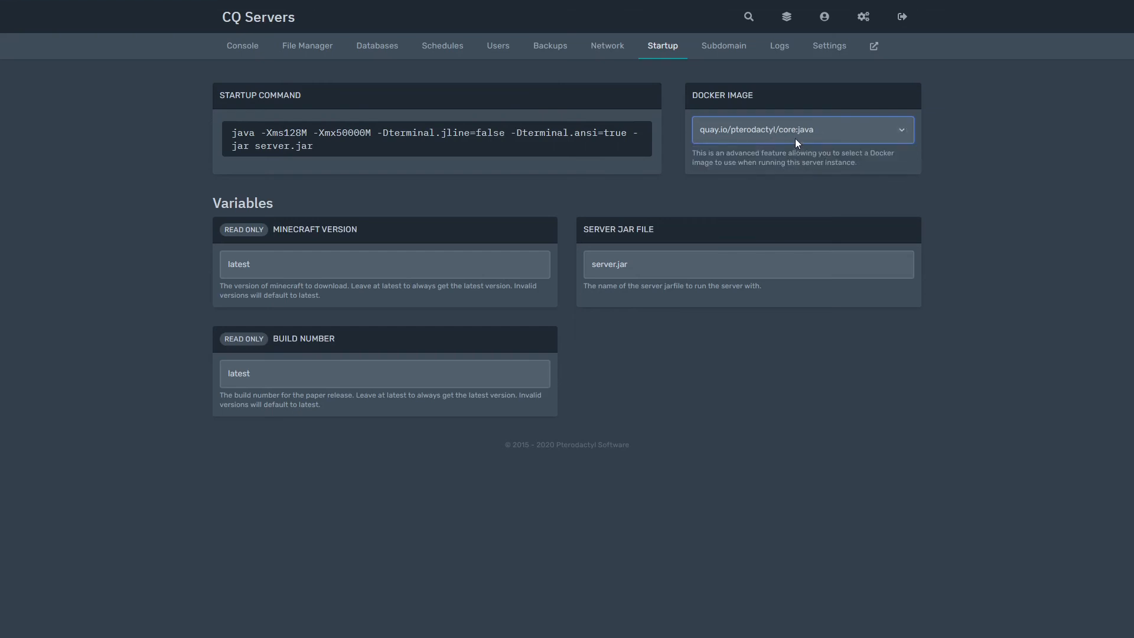
left_click(795, 138)
left_click(797, 151)
left_click(228, 46)
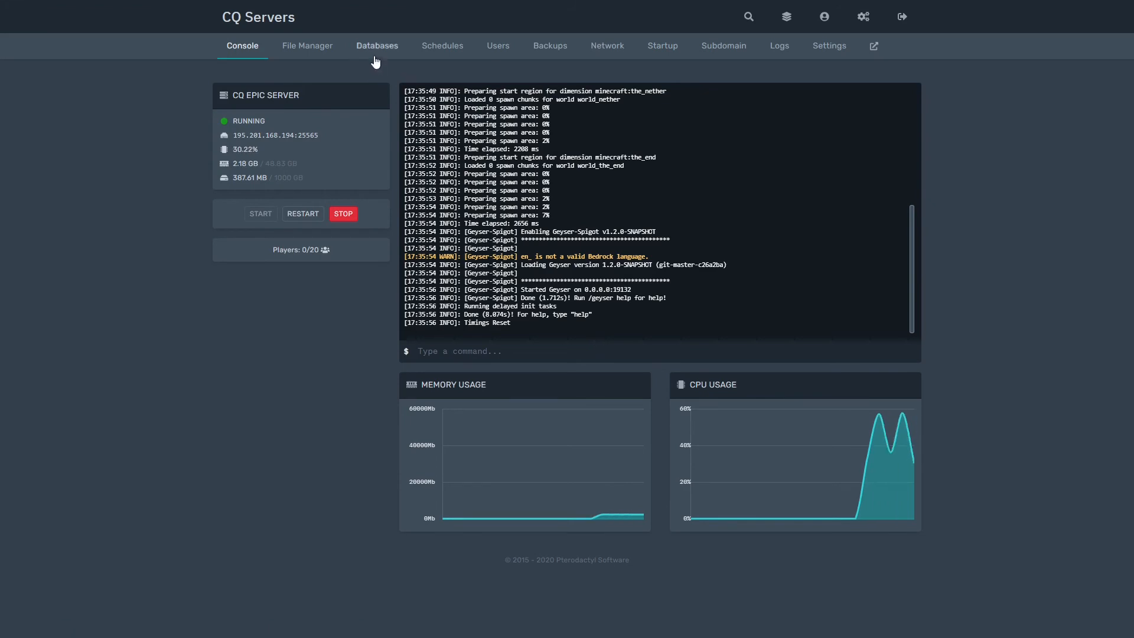
- Browse Schedules, Console and File Manager, ending on the Subdomain page with hypedmc.gamecq.net
left_click(461, 46)
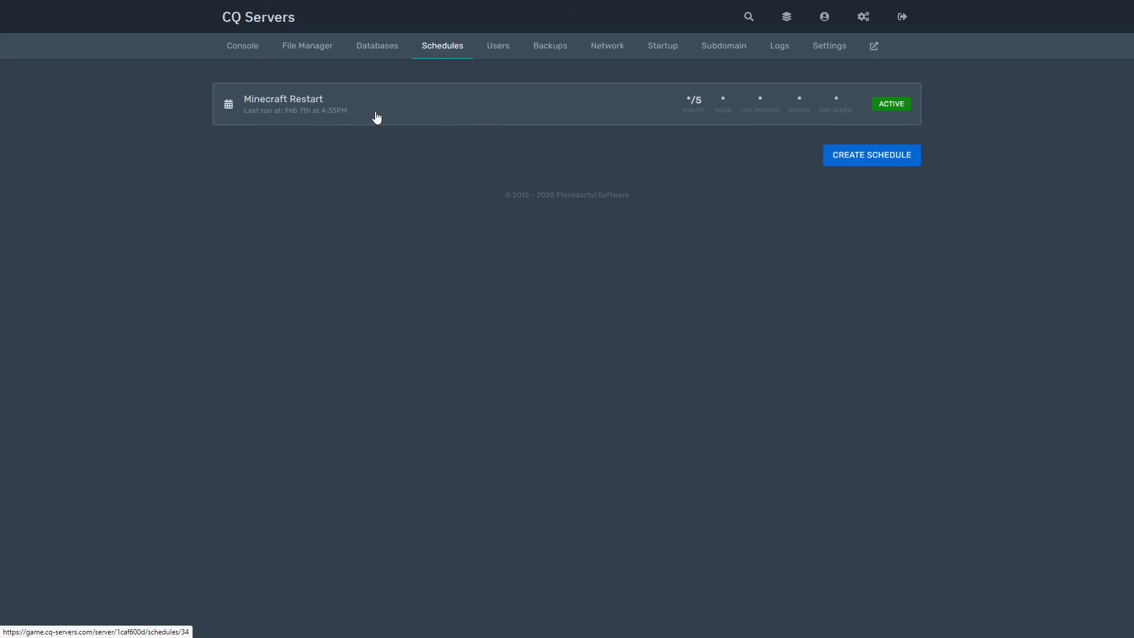
left_click(247, 48)
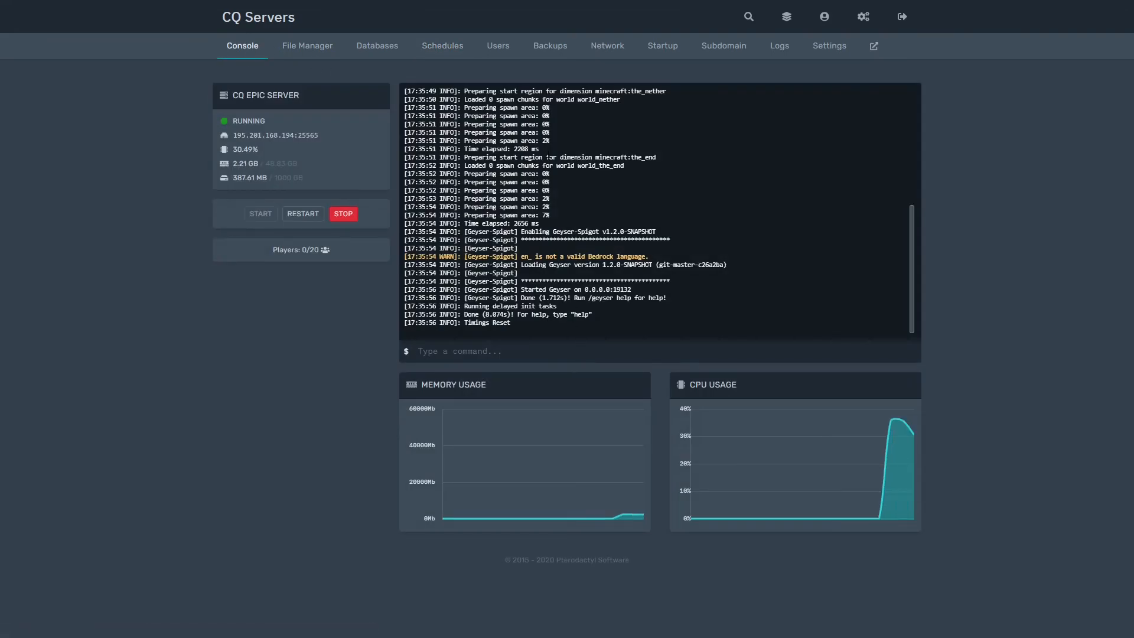
left_click(322, 46)
left_click(443, 48)
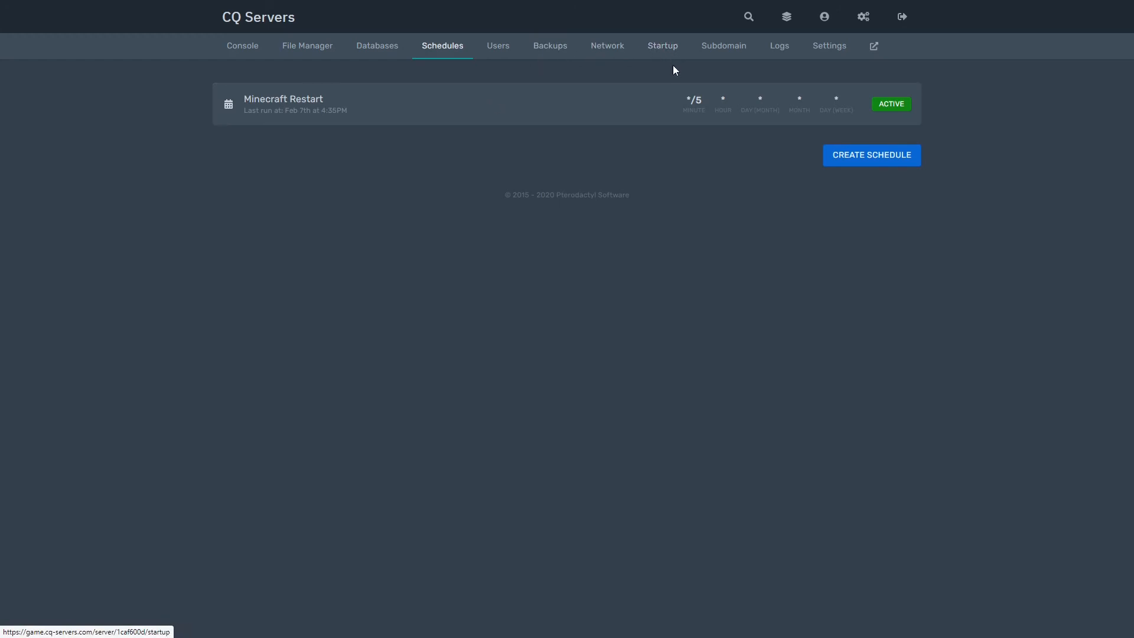
left_click(709, 54)
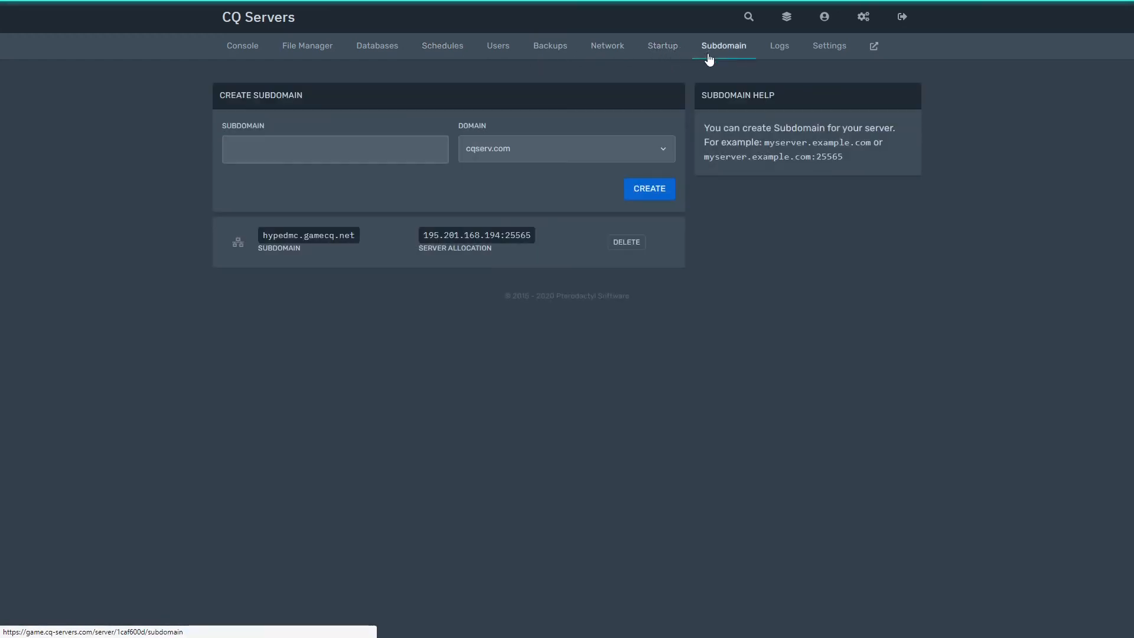
- Delete the existing hypedmc.gamecq.net subdomain, keeping cqserv.com selected as the domain
left_click(636, 248)
left_click(715, 201)
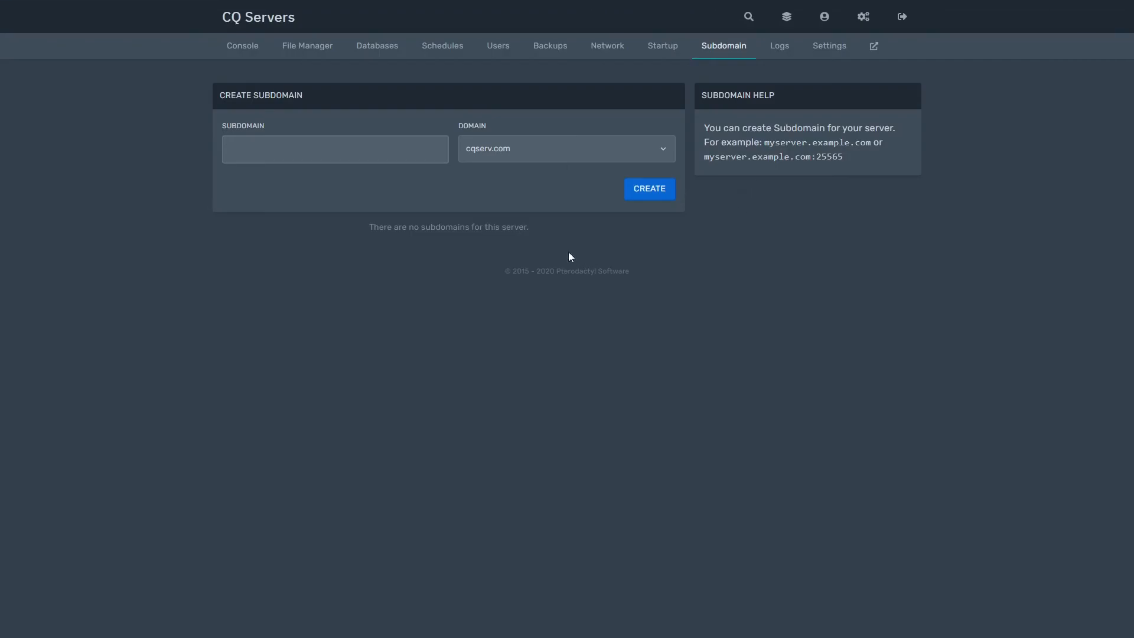
left_click(548, 141)
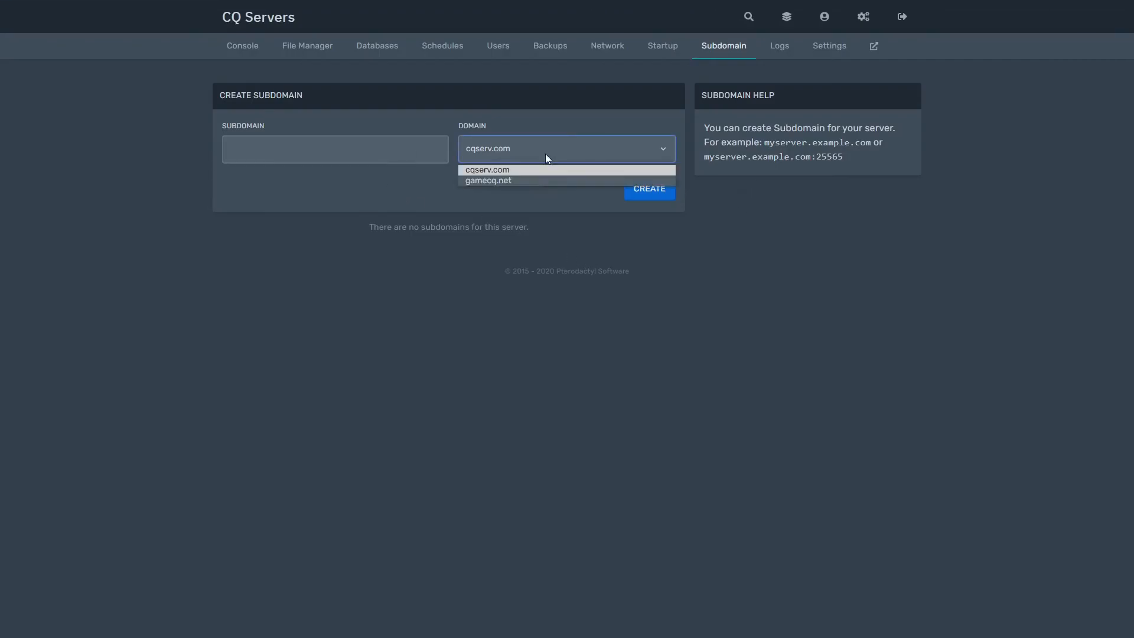
left_click(544, 153)
- Create a subdomain named 'Test' on the cqserv.com domain
left_click(347, 156)
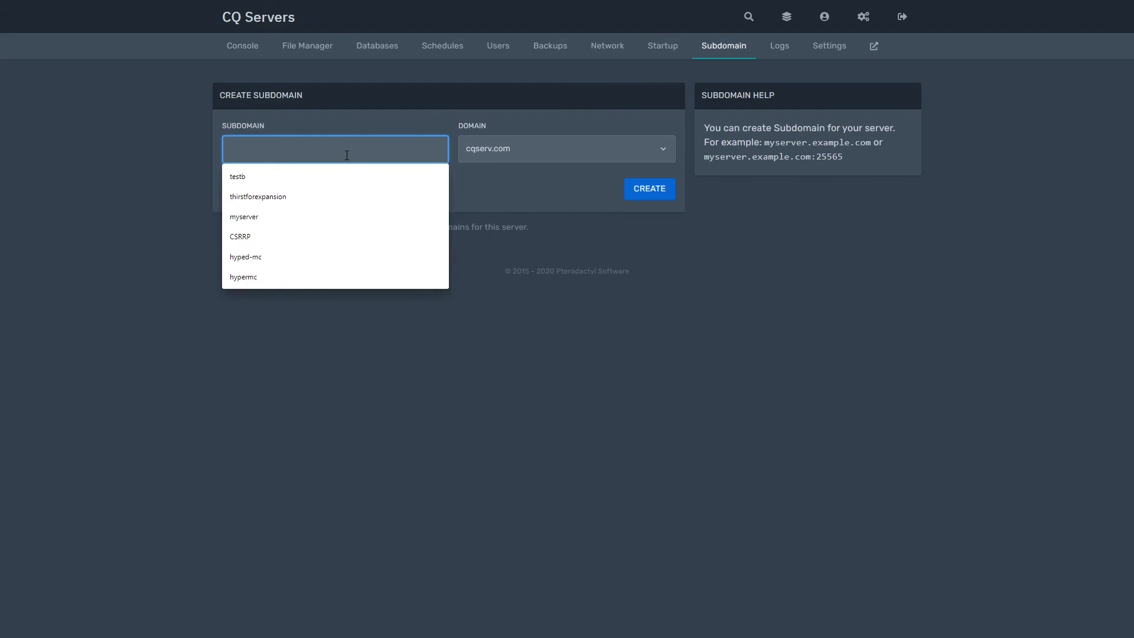
type("tEST")
key("BackSpace")
key("BackSpace")
key("BackSpace")
key("BackSpace")
type("Te")
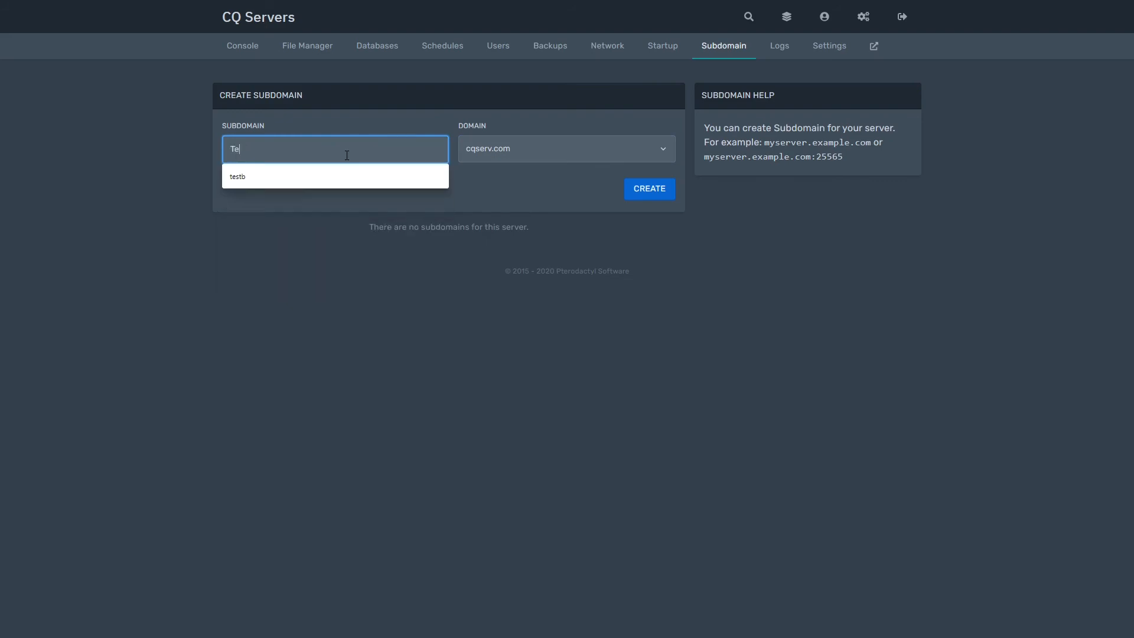
type("st")
left_click(435, 197)
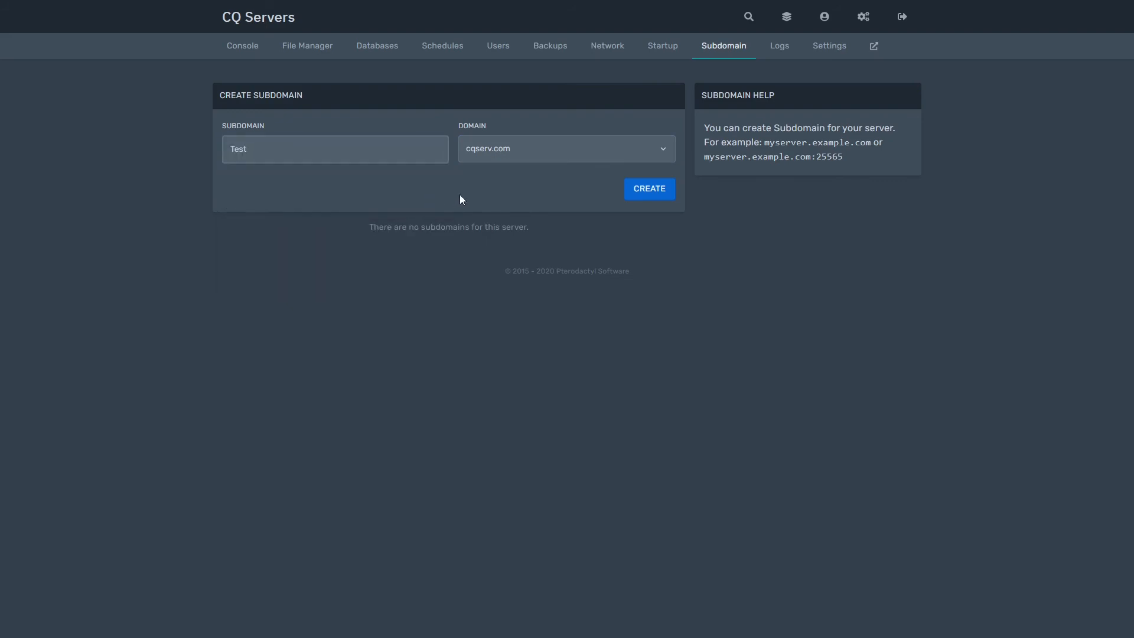
left_click(496, 149)
left_click(509, 178)
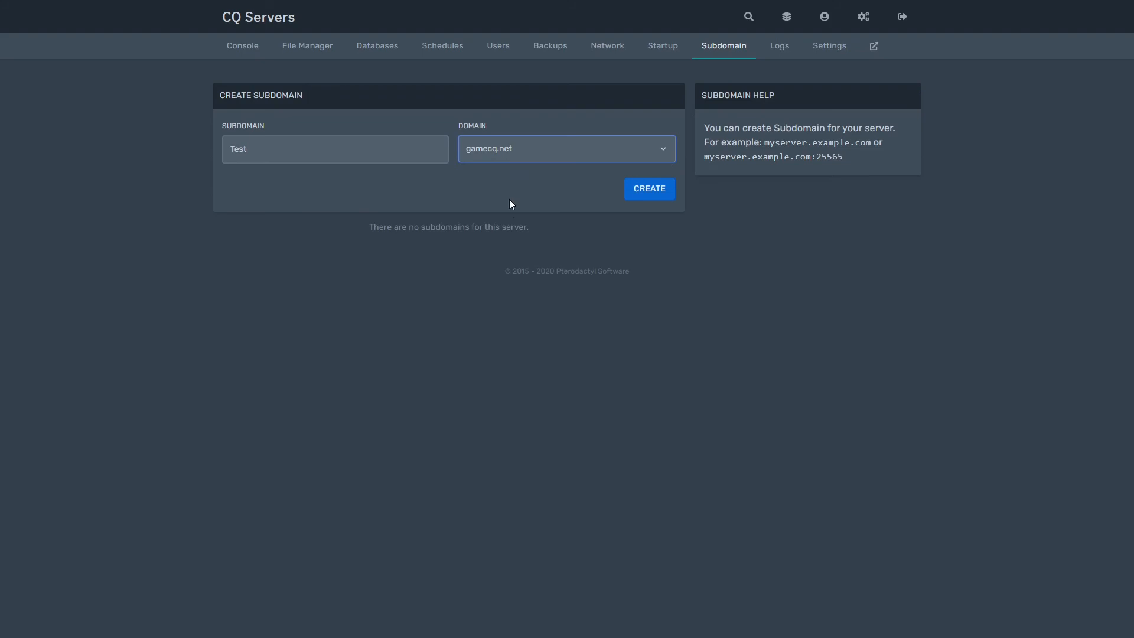
left_click(518, 149)
left_click(512, 169)
left_click(506, 155)
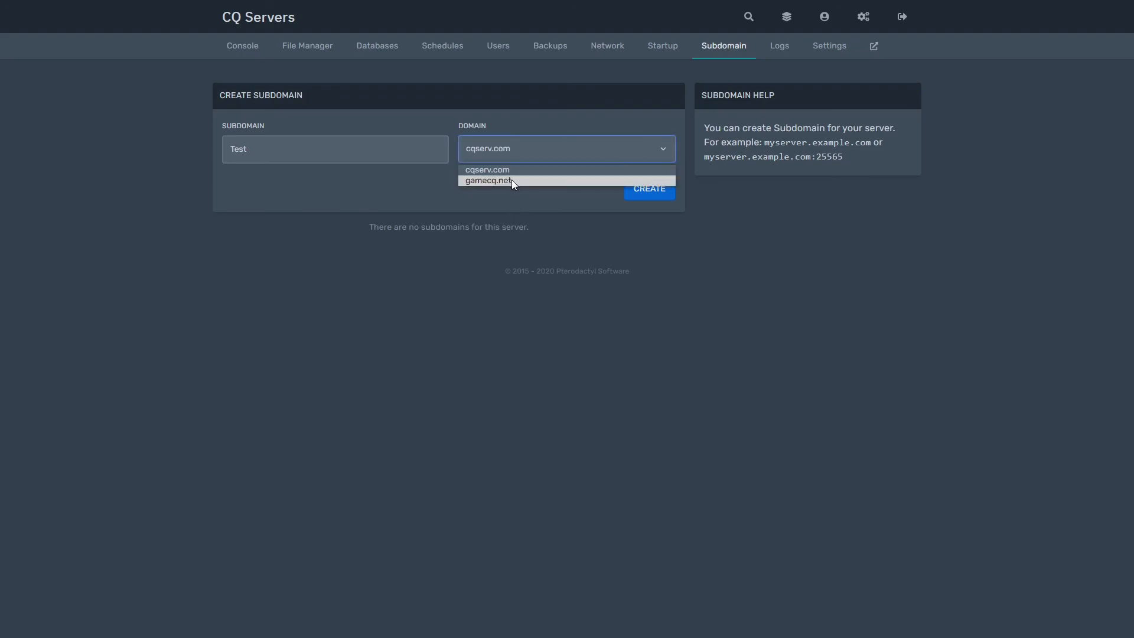
left_click(511, 179)
left_click(511, 149)
left_click(512, 180)
left_click(519, 156)
left_click(521, 169)
left_click(520, 182)
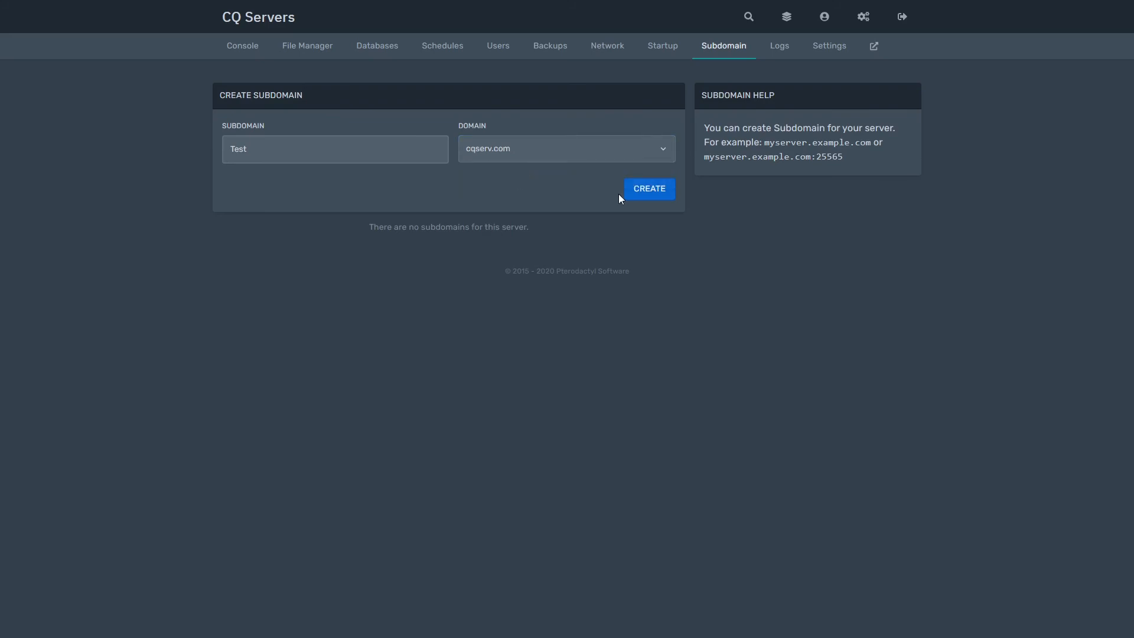
left_click(652, 190)
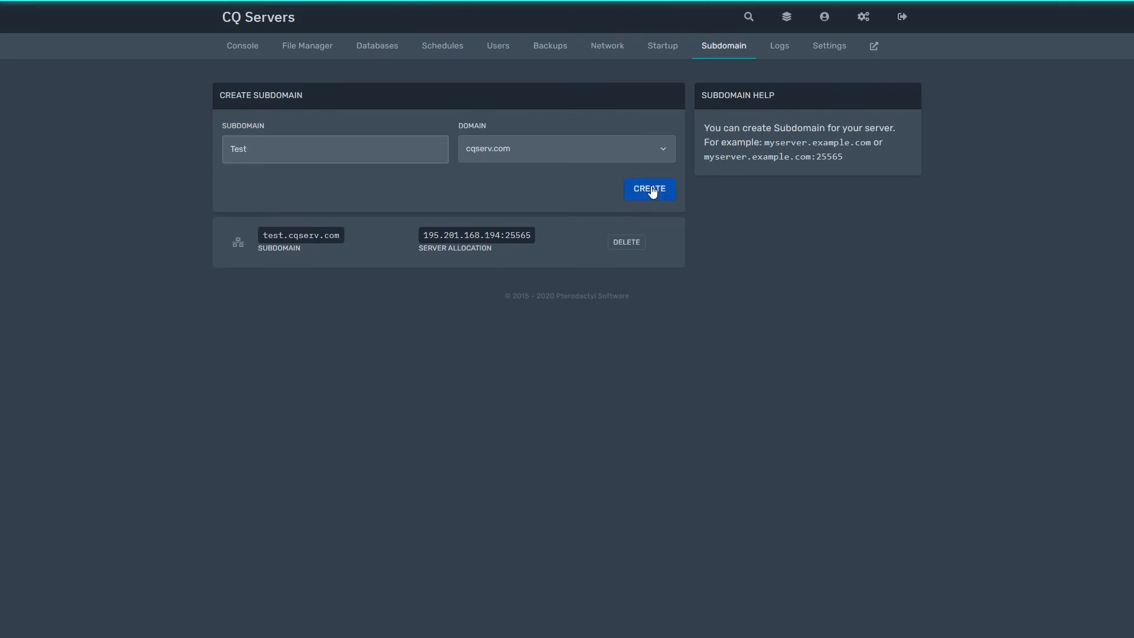
- Check test.cqserv.com maps to 195.201.168.194:25565, then view the server's logs
triple_click(460, 235)
left_click(502, 234)
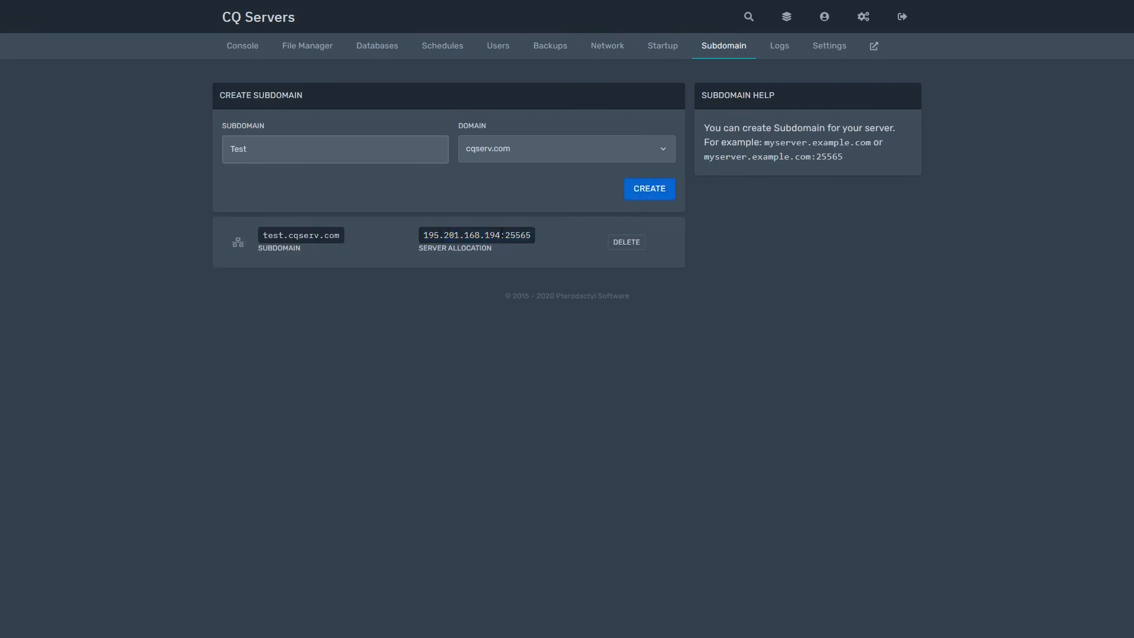
left_click_drag(413, 237, 521, 237)
left_click(541, 236)
triple_click(454, 235)
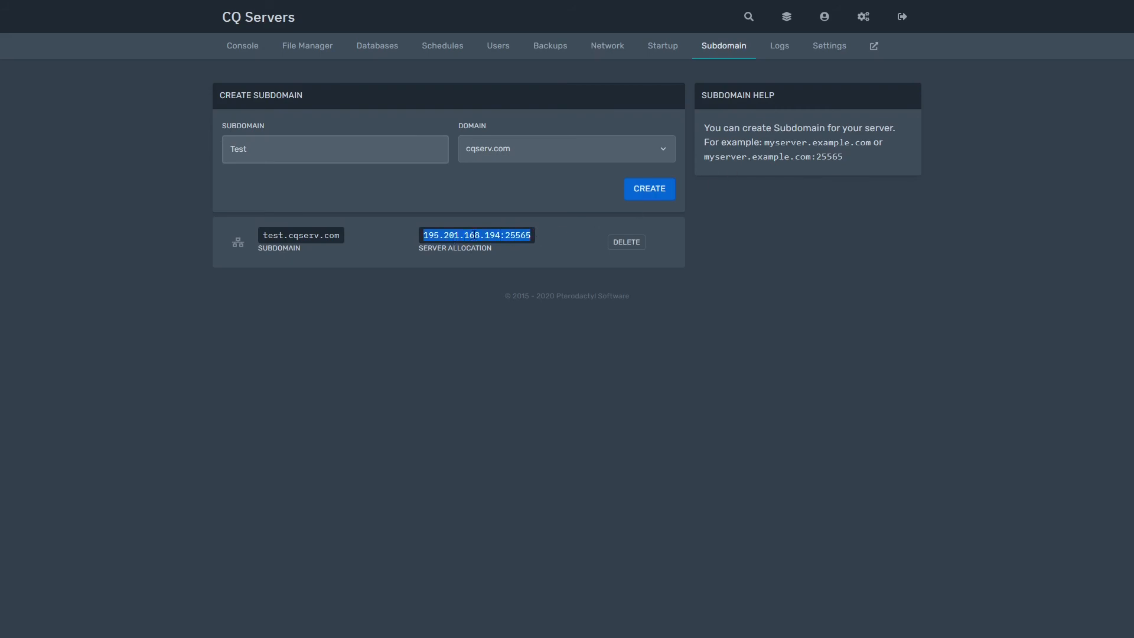
triple_click(333, 235)
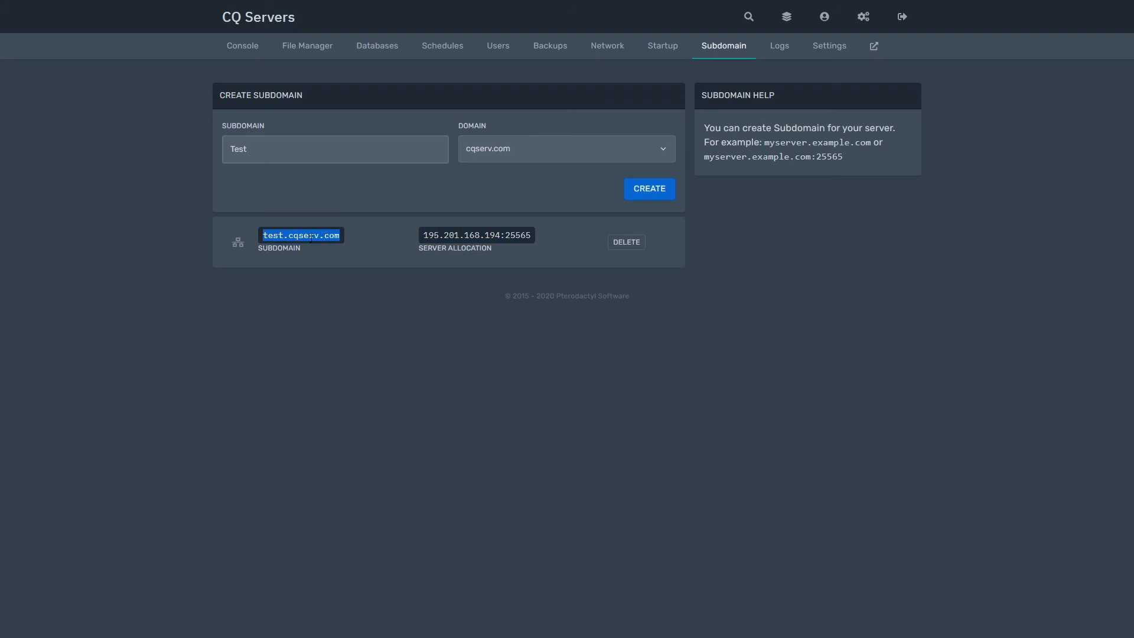
left_click(512, 223)
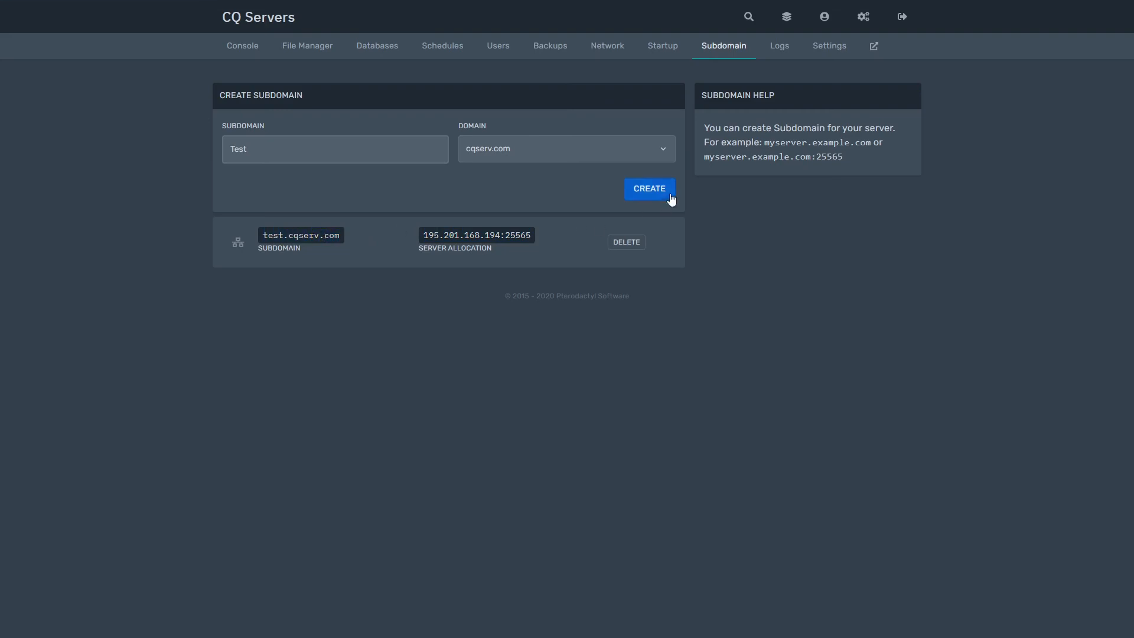
left_click(787, 58)
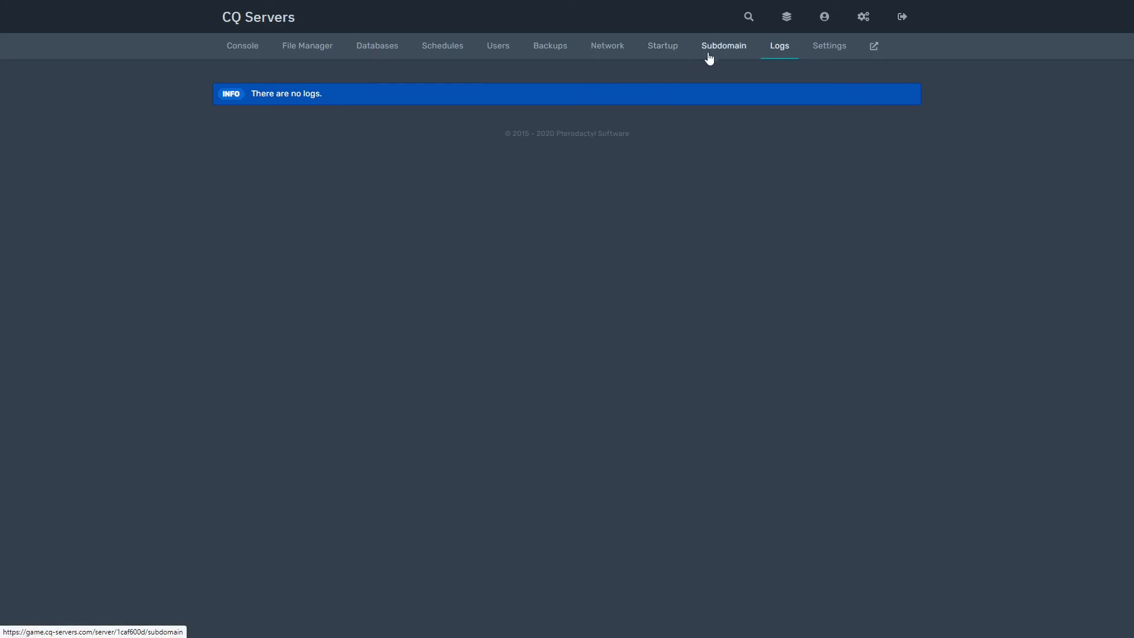
- Open the server Settings and inspect the server name 'CQ Epic Server'
left_click(833, 55)
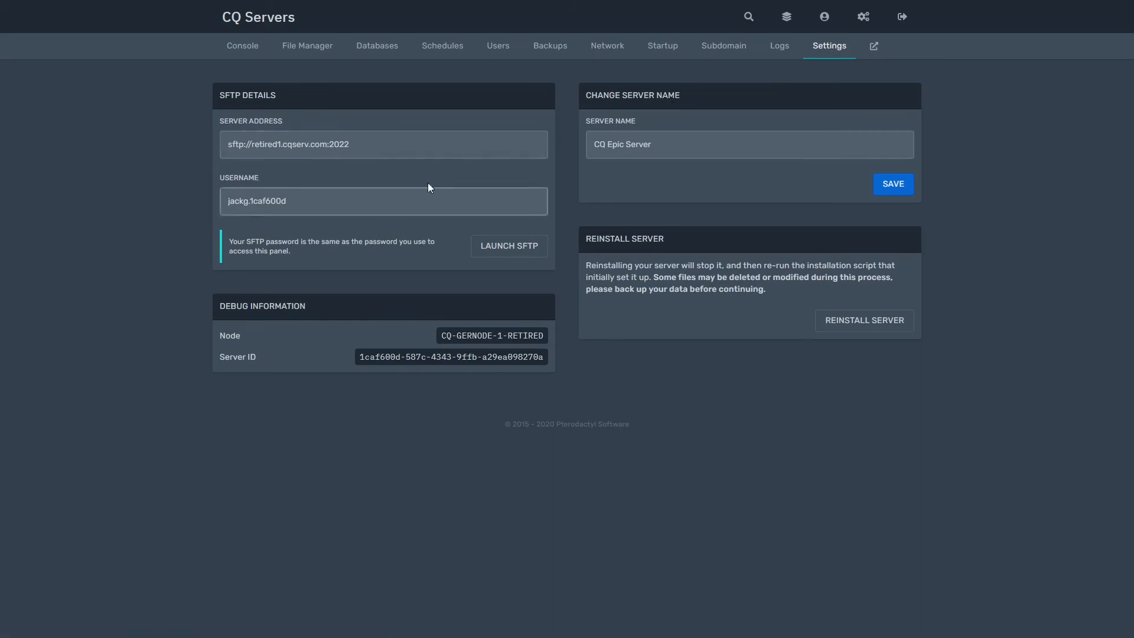
triple_click(740, 138)
left_click(729, 126)
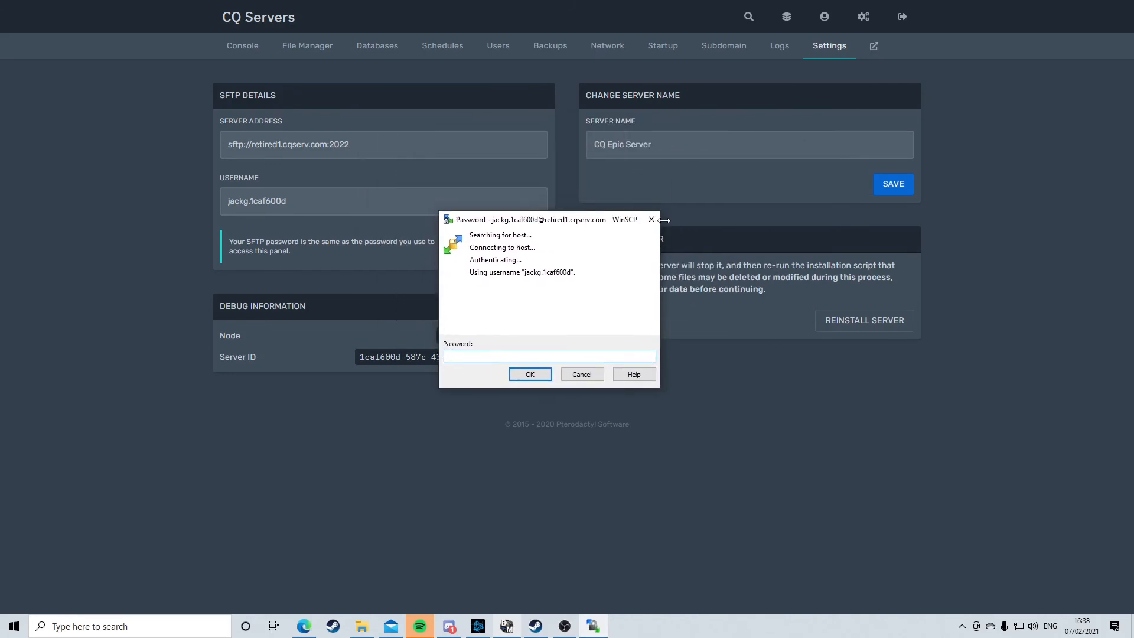
left_click(651, 219)
left_click(506, 255)
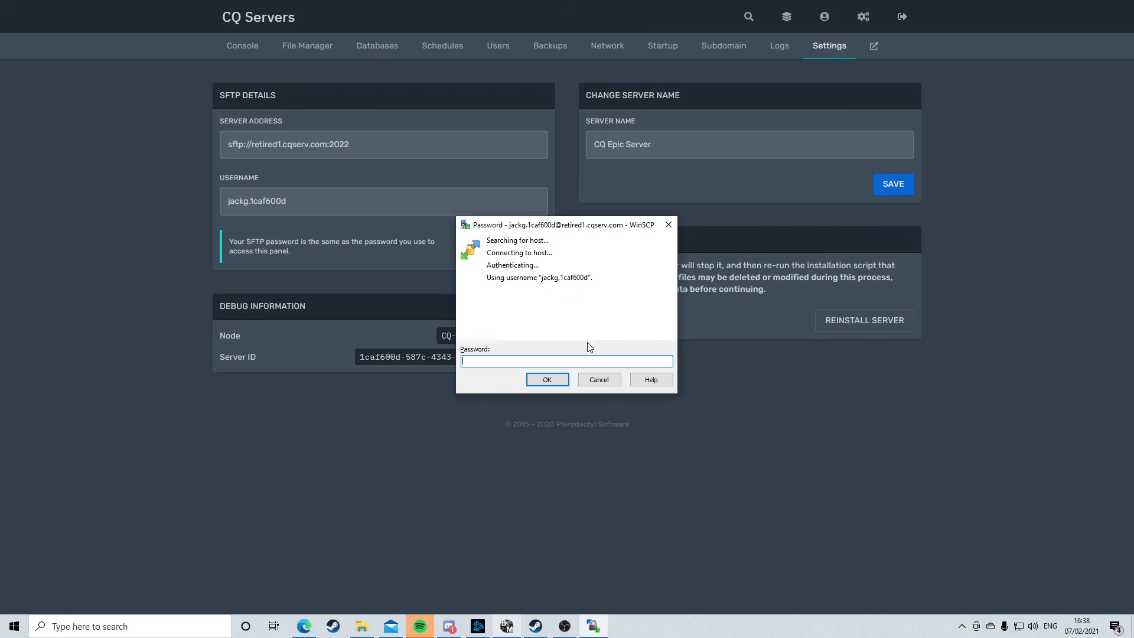
type("*******")
key("Return")
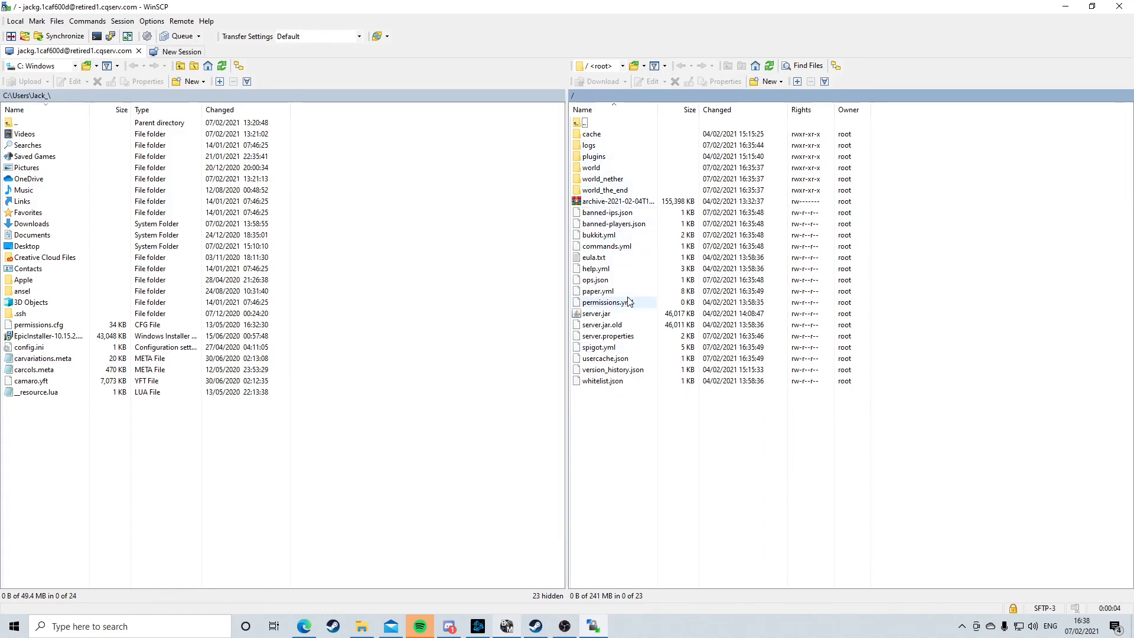
double_click(600, 156)
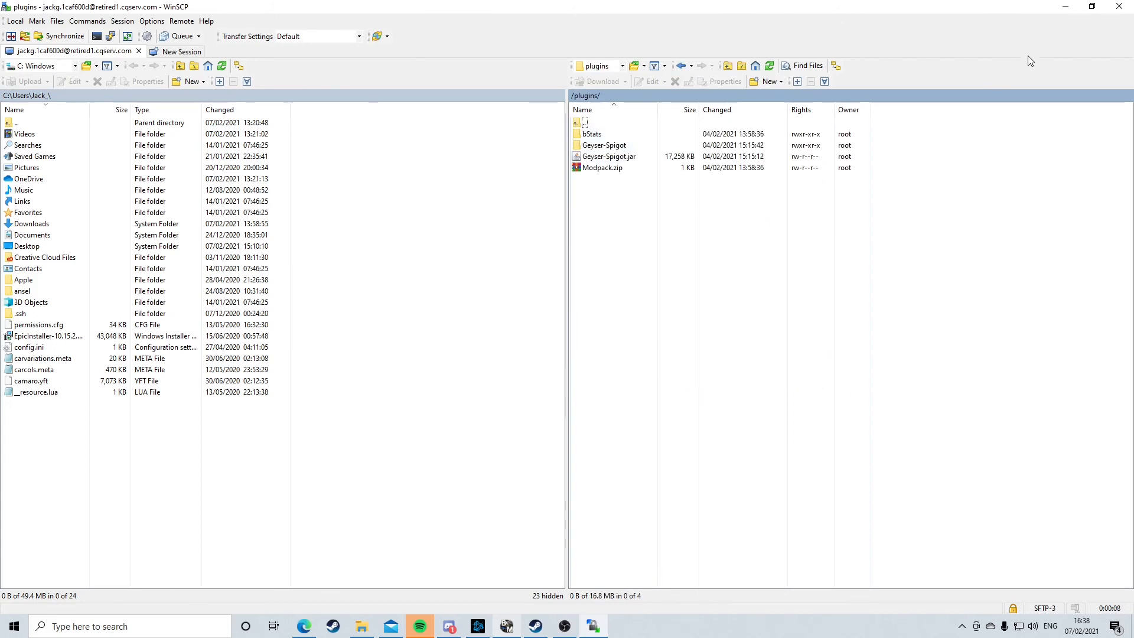
left_click(1122, 6)
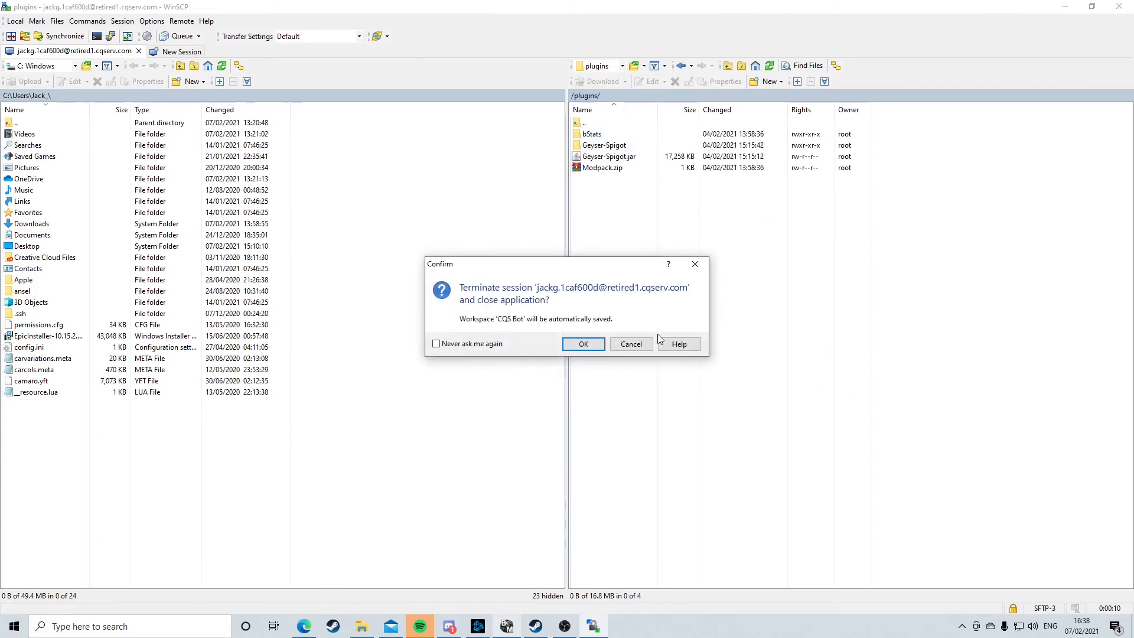
left_click(631, 344)
left_click(1119, 6)
left_click(582, 346)
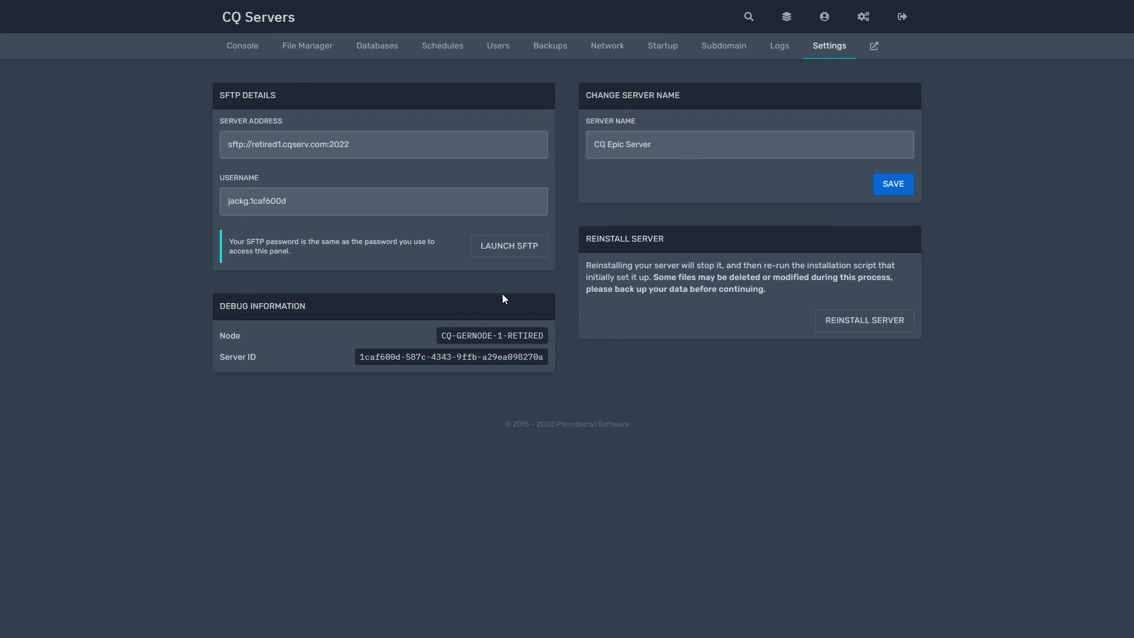
- Select the SFTP password note on the Settings page
triple_click(267, 251)
left_click(267, 251)
triple_click(266, 251)
left_click(280, 253)
- Open the server console and highlight the 0/20 player count
left_click(253, 48)
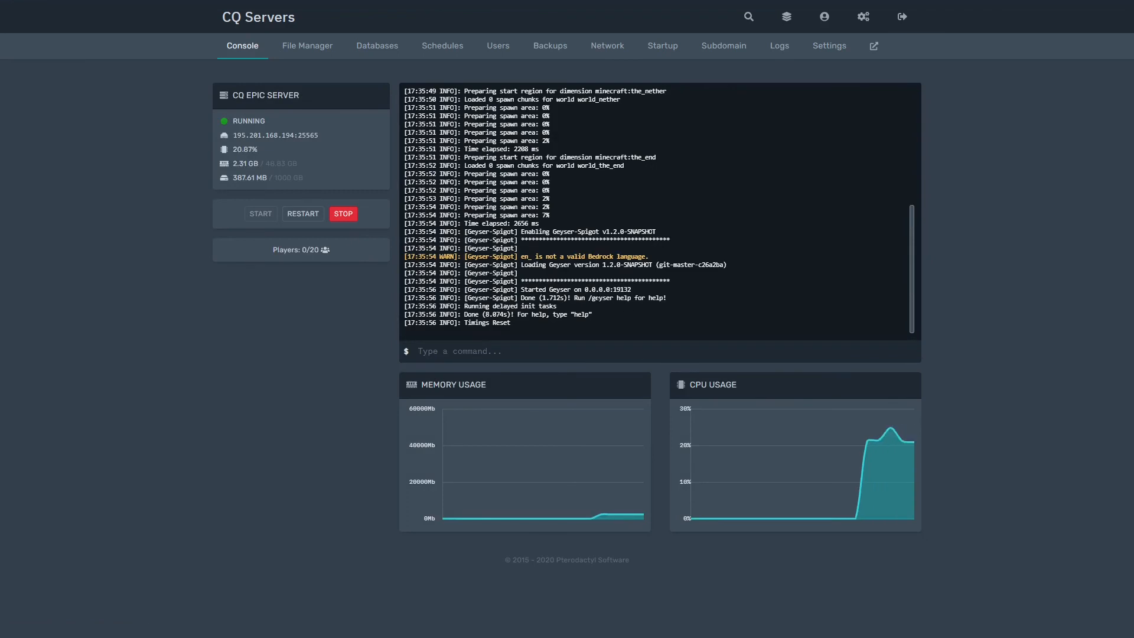
mouse_move(331, 250)
left_mouse_down()
mouse_move(246, 243)
mouse_move(381, 251)
mouse_move(326, 252)
left_mouse_up()
left_click(258, 248)
left_click(368, 252)
left_click(325, 250)
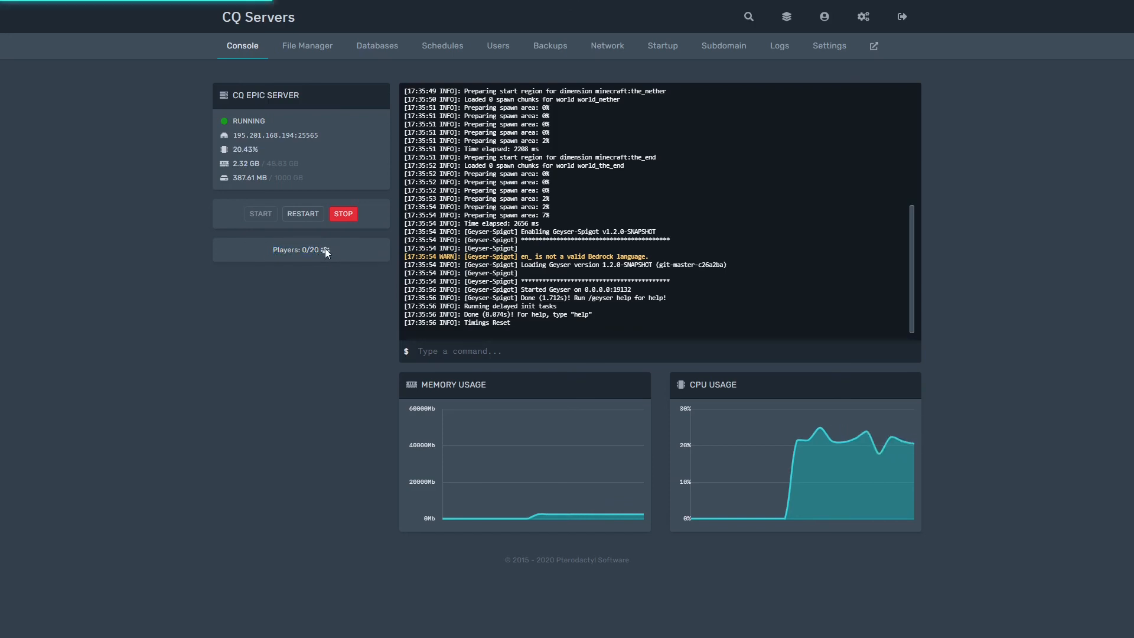